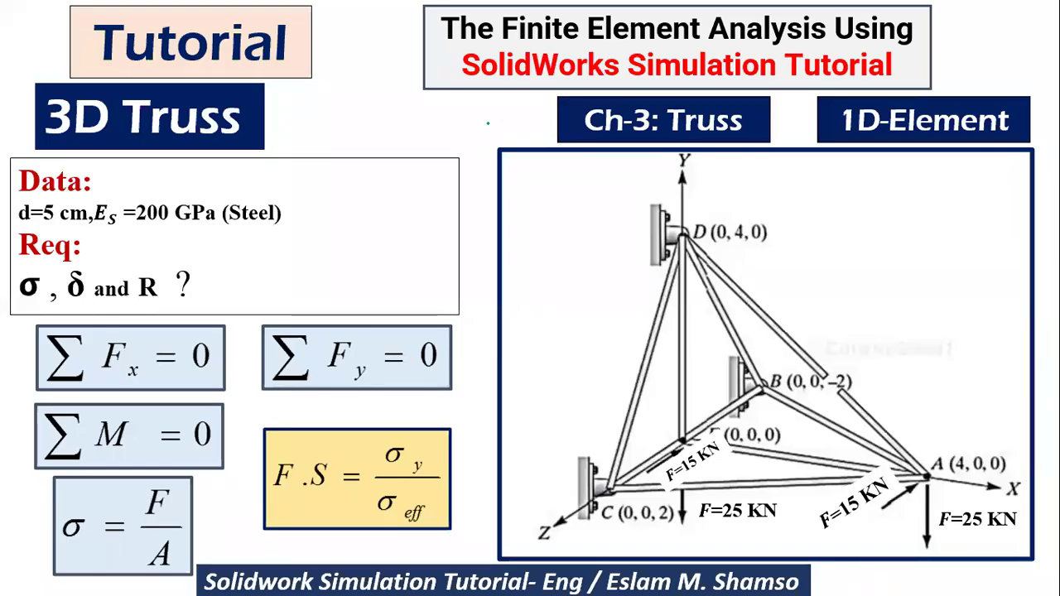
Underline SolidWorks, Simulation and Tutorial, draw arrows at Ch-3: Truss and 1D-Element, and circle 3D
left_click_drag(402, 77, 574, 77)
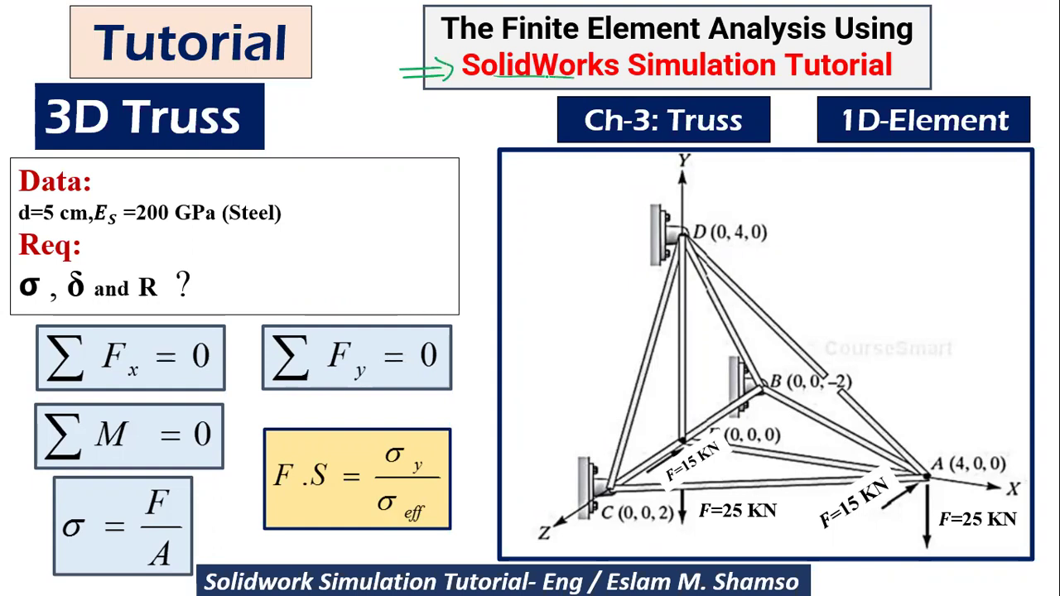
left_click_drag(704, 82, 667, 84)
left_click_drag(174, 72, 204, 70)
left_click_drag(498, 118, 541, 119)
mouse_move(483, 122)
left_mouse_down()
mouse_move(525, 122)
mouse_move(548, 141)
left_mouse_up()
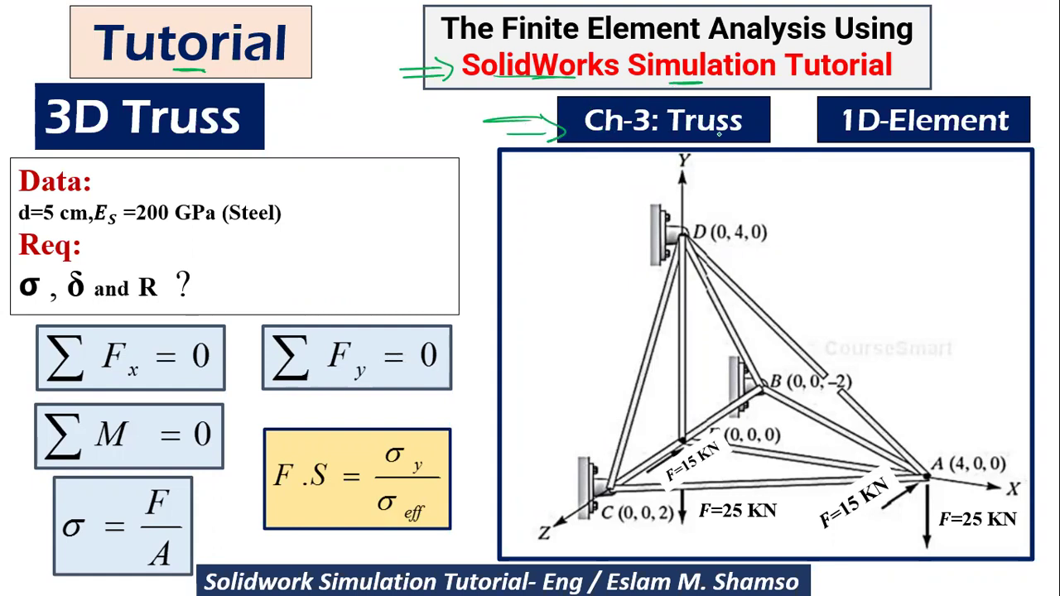
mouse_move(747, 122)
left_mouse_down()
mouse_move(783, 123)
mouse_move(783, 136)
left_mouse_up()
mouse_move(107, 123)
left_mouse_down()
mouse_move(23, 118)
mouse_move(89, 122)
left_mouse_up()
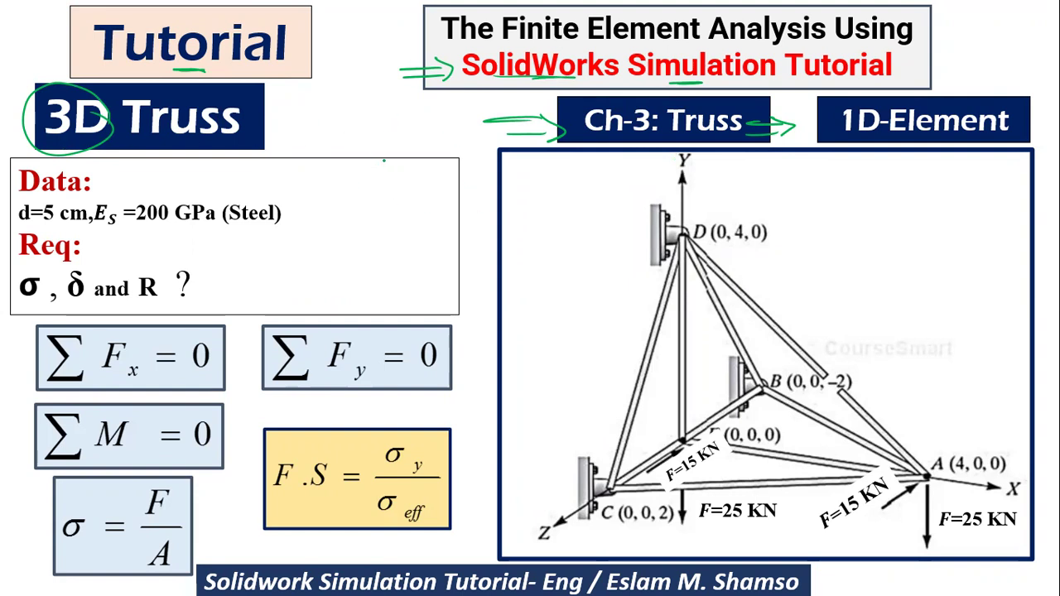
Sketch a hand-drawn axis triad and label its x, y and z axes
mouse_move(358, 149)
left_mouse_down()
mouse_move(406, 164)
mouse_move(396, 169)
mouse_move(347, 104)
mouse_move(355, 111)
mouse_move(331, 162)
left_mouse_up()
left_click_drag(403, 176, 416, 186)
left_click_drag(415, 175, 402, 185)
mouse_move(334, 177)
left_mouse_down()
mouse_move(354, 196)
mouse_move(356, 184)
left_mouse_up()
left_click_drag(357, 79, 368, 106)
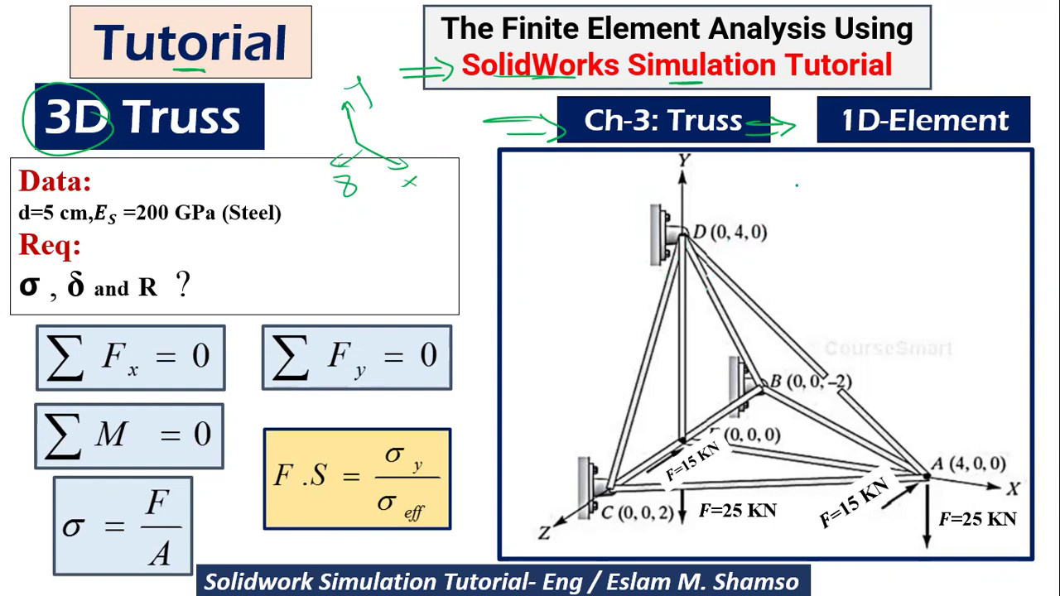
Write (x,y,z) above the truss diagram and underline point D (0,4,0)
left_click_drag(825, 180, 841, 197)
mouse_move(841, 178)
left_mouse_down()
mouse_move(826, 195)
mouse_move(859, 189)
mouse_move(854, 202)
mouse_move(891, 201)
left_mouse_up()
left_click_drag(903, 174, 906, 202)
left_click_drag(808, 173, 804, 202)
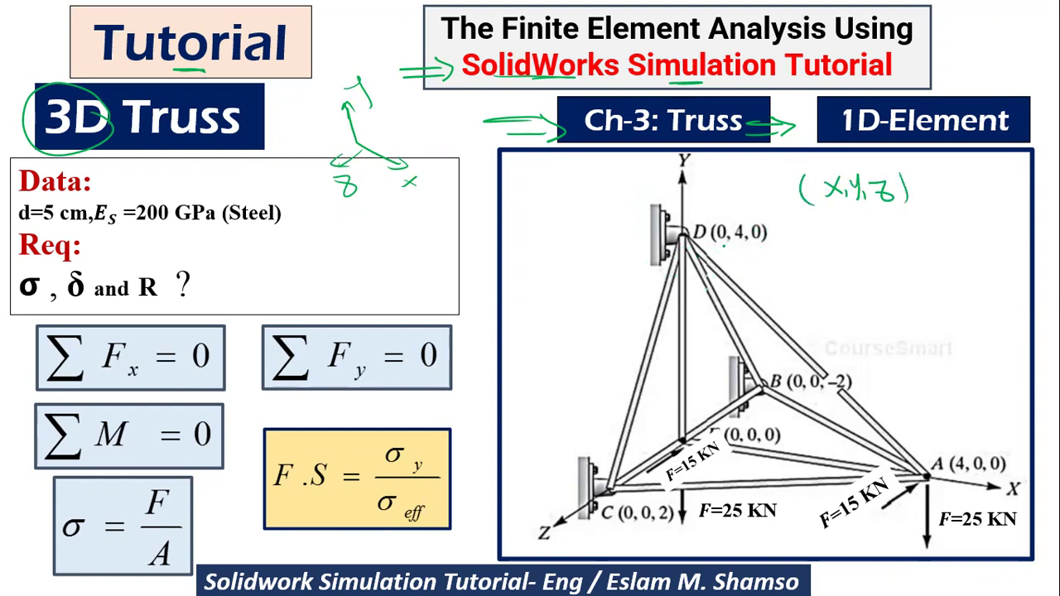
left_click_drag(712, 246, 769, 244)
mouse_move(839, 240)
left_mouse_down()
mouse_move(861, 222)
mouse_move(869, 237)
left_mouse_up()
Underline d=5 cm, Es, σ and δ in green ink, then end the slideshow
mouse_move(850, 241)
left_mouse_down()
mouse_move(879, 242)
mouse_move(871, 245)
left_mouse_up()
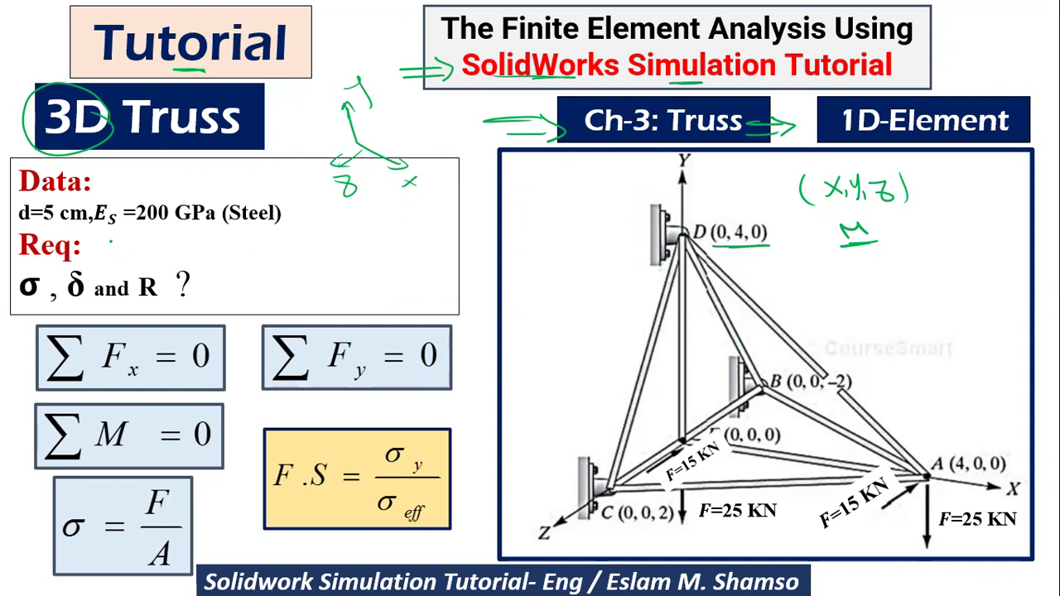
mouse_move(20, 222)
left_mouse_down()
mouse_move(66, 222)
mouse_move(11, 227)
left_mouse_up()
left_click_drag(101, 232, 141, 224)
mouse_move(10, 311)
left_mouse_down()
mouse_move(43, 298)
mouse_move(177, 295)
left_mouse_up()
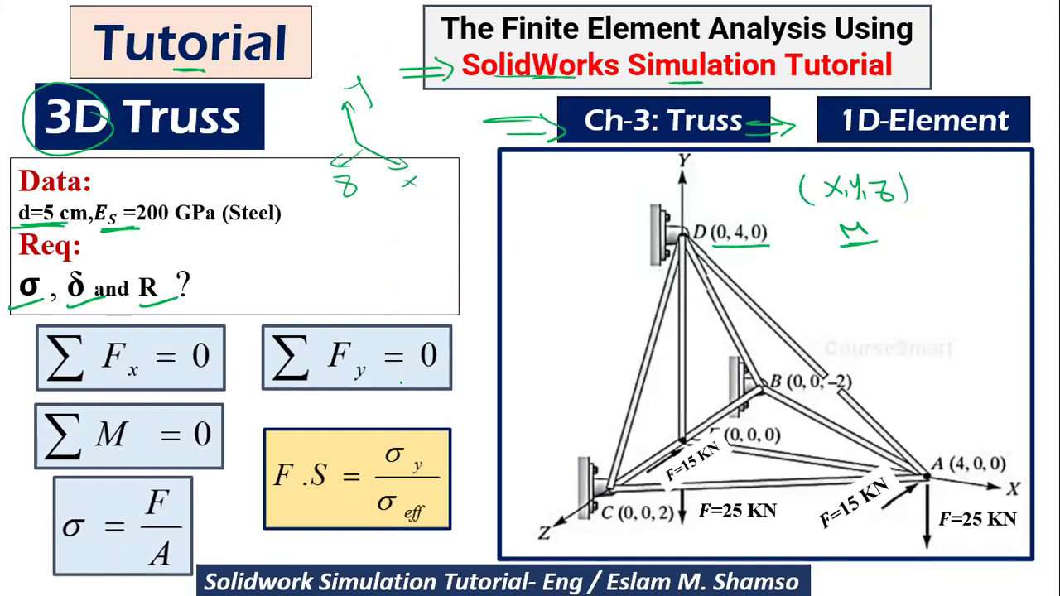
key("Escape")
Keep the slide ink, then create a new SolidWorks part, Part6, and start 3DSketch1 in it
key("Return")
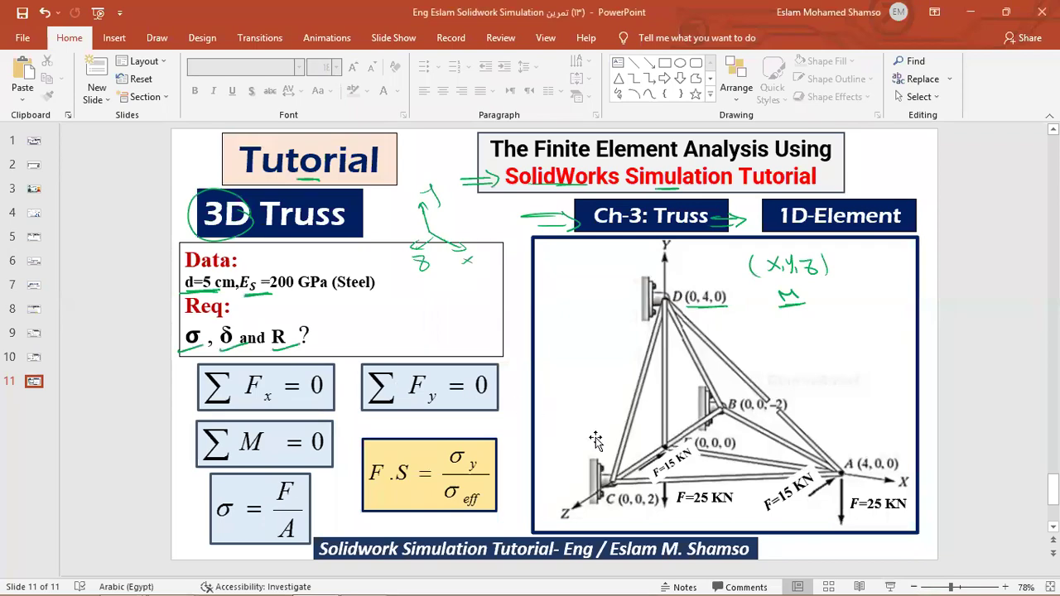
left_click(364, 579)
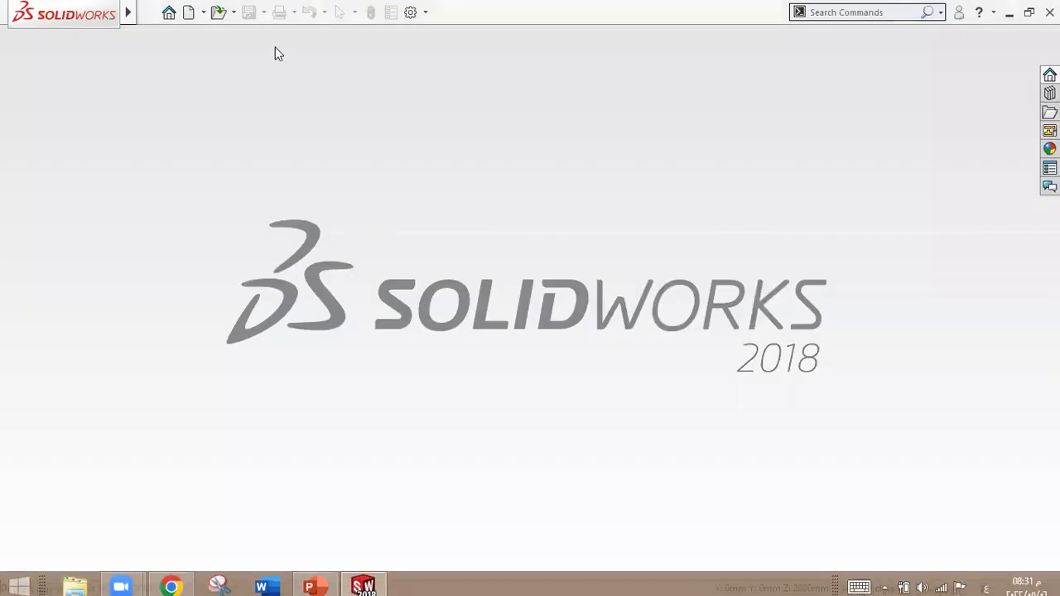
left_click(189, 11)
left_click(504, 457)
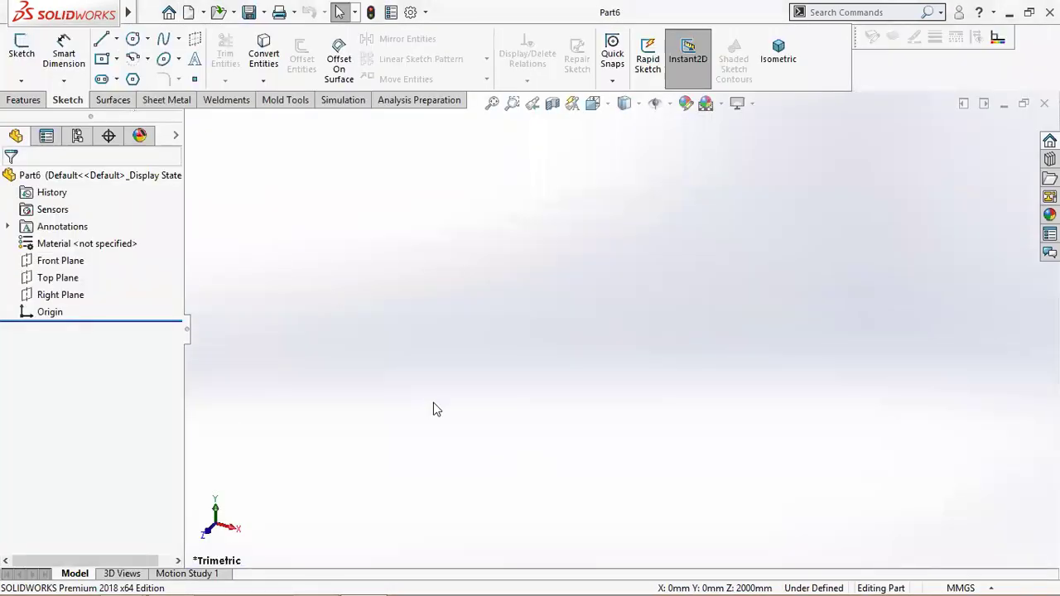
left_click(22, 81)
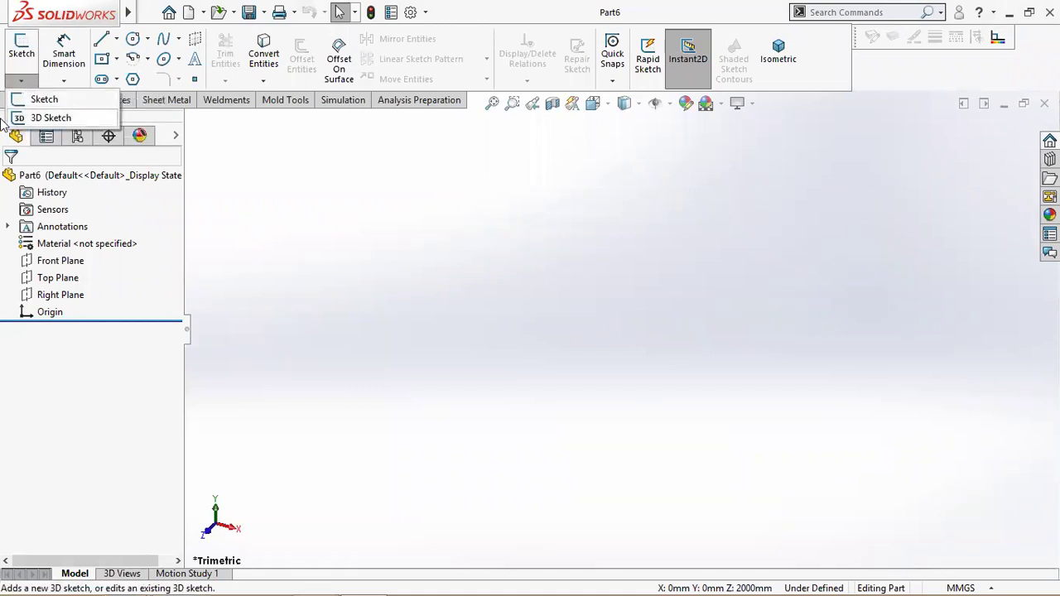
left_click(34, 120)
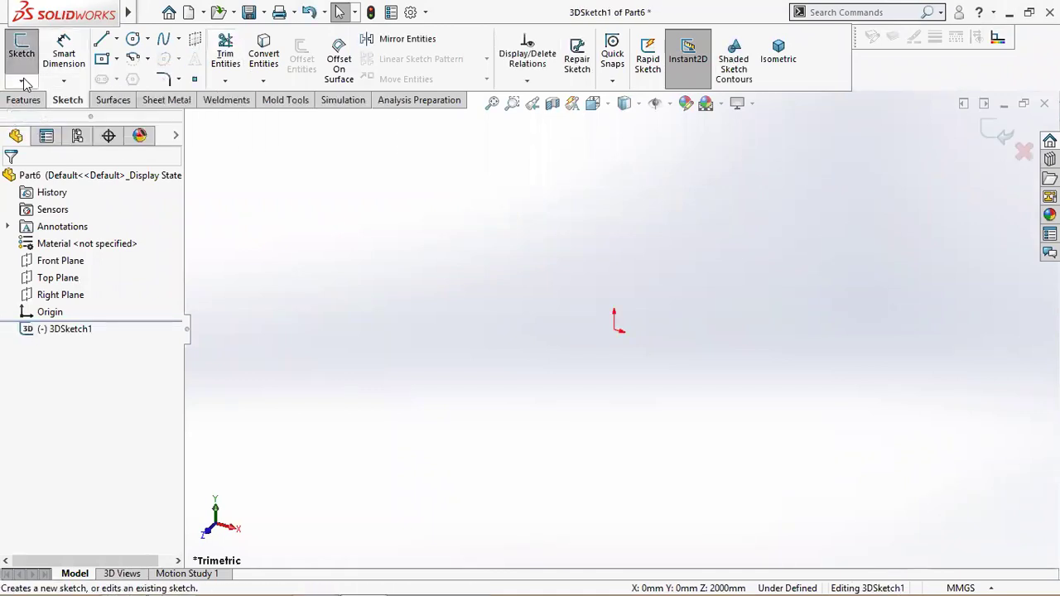
Pick the Point tool and place a sketch point on the origin
left_click(21, 81)
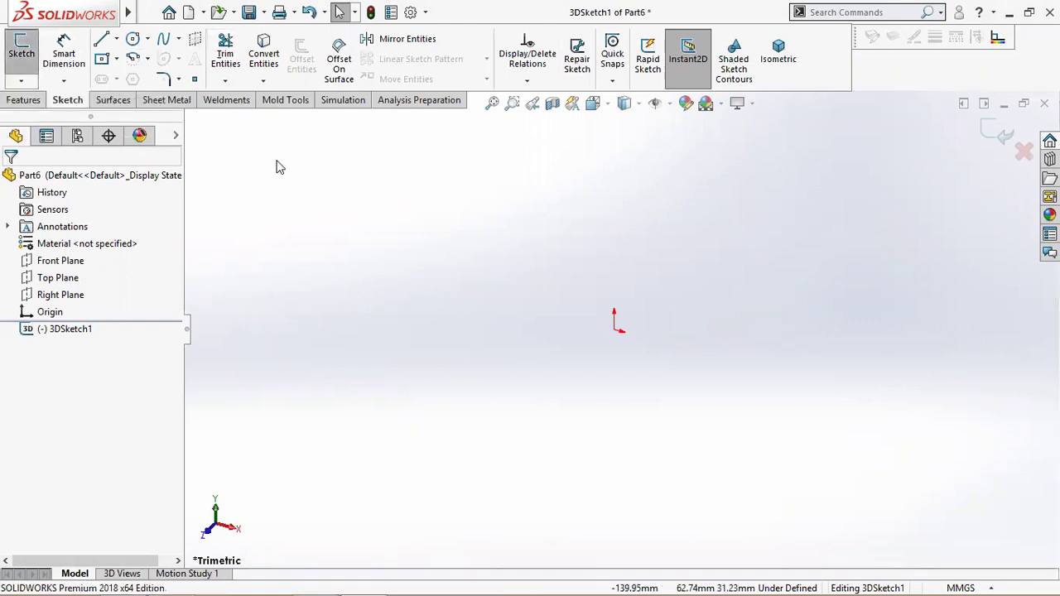
left_click(195, 83)
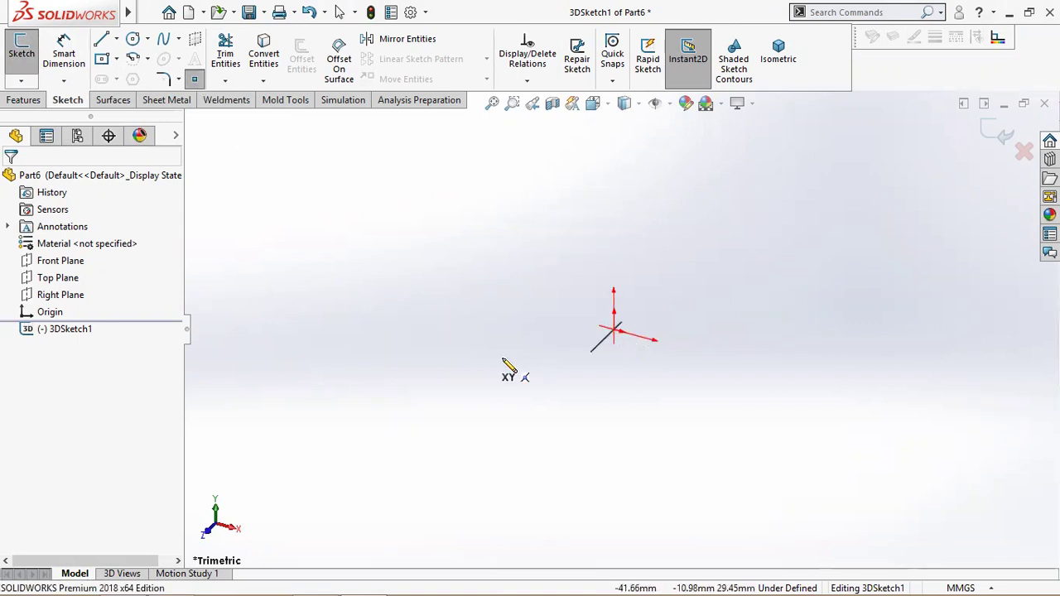
left_click(614, 331)
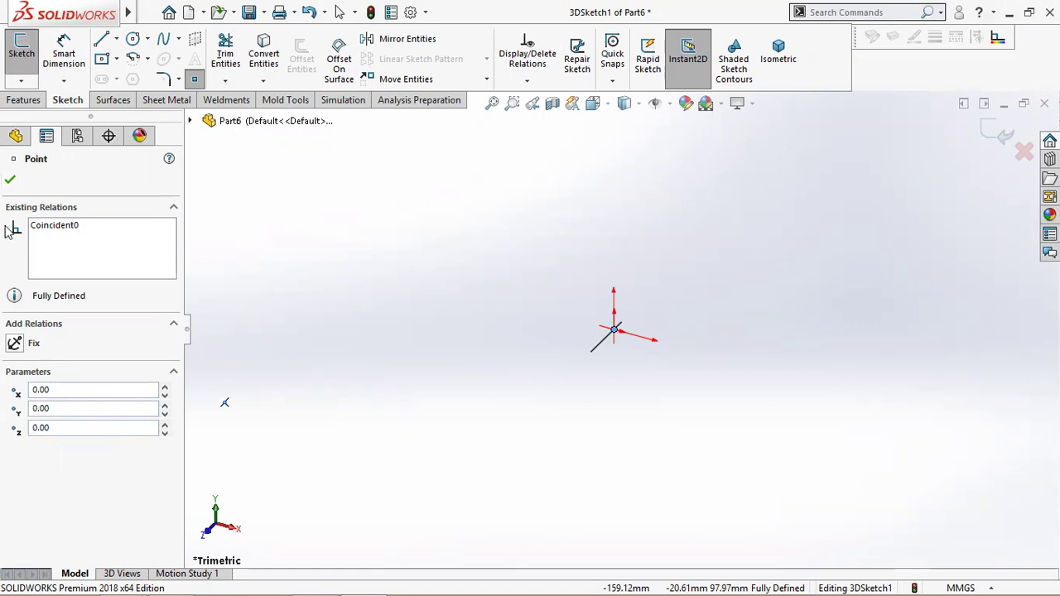
left_click(10, 179)
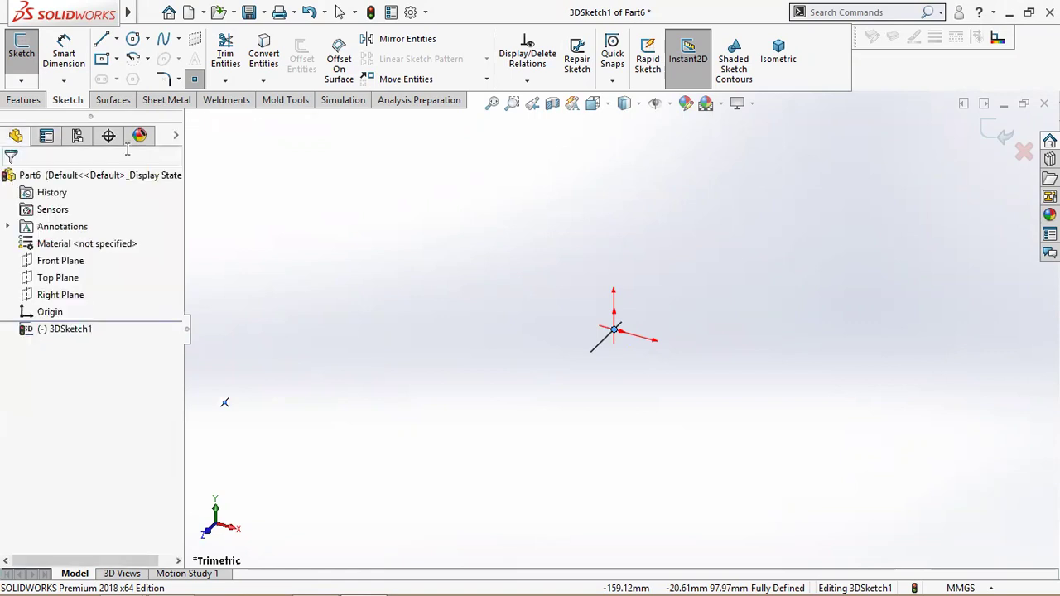
Place joint C's point and set its coordinates to X 0, Y 0, Z 2000
left_click(474, 402)
double_click(101, 393)
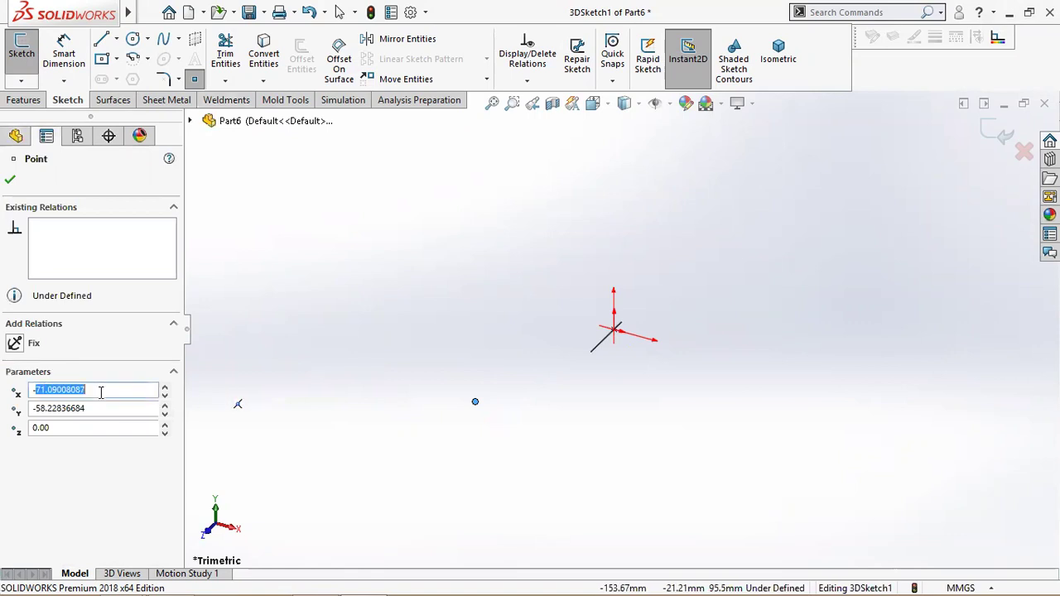
key("BackSpace")
type("0")
key("Return")
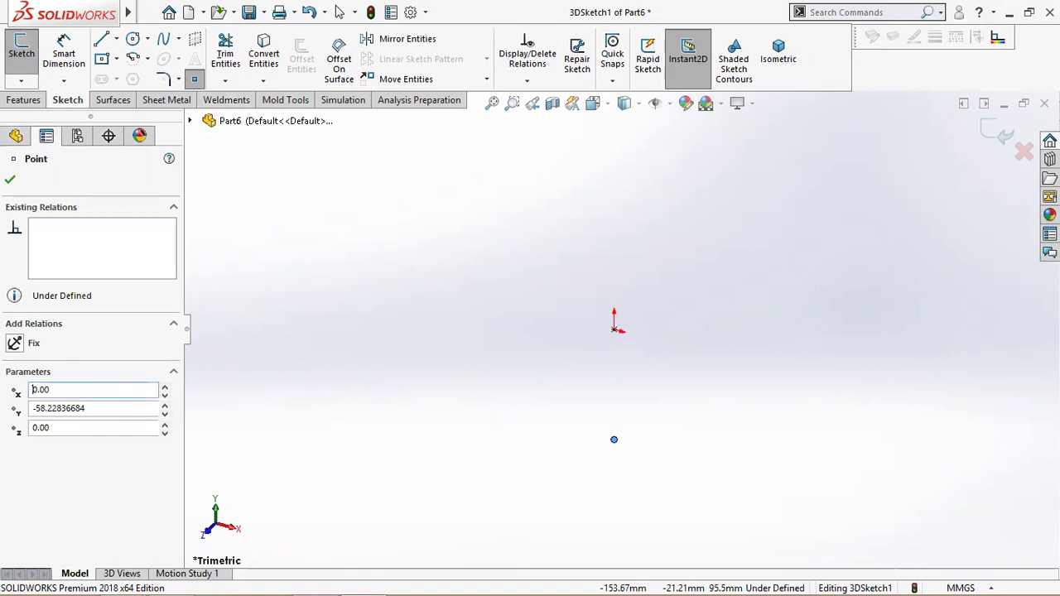
double_click(89, 408)
type("0")
key("Return")
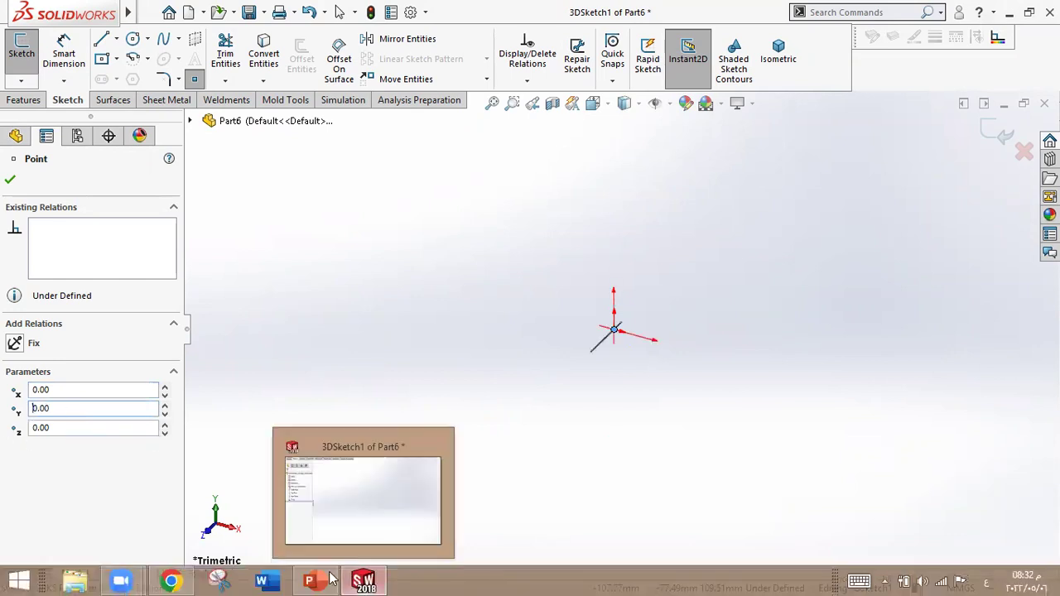
mouse_move(309, 580)
left_click(336, 577)
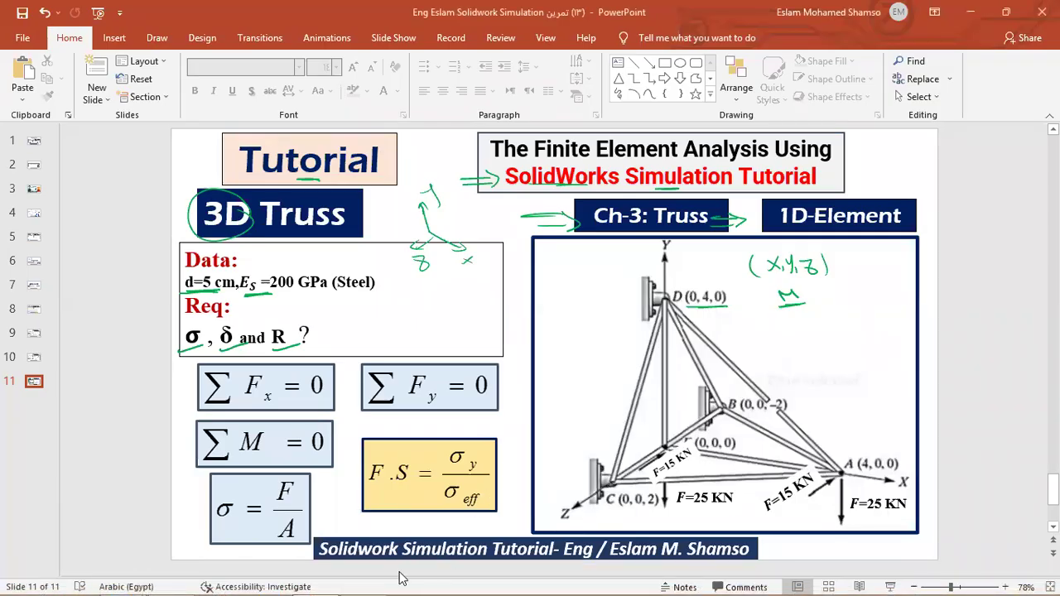
left_click(364, 580)
double_click(95, 428)
type("2000")
key("Return")
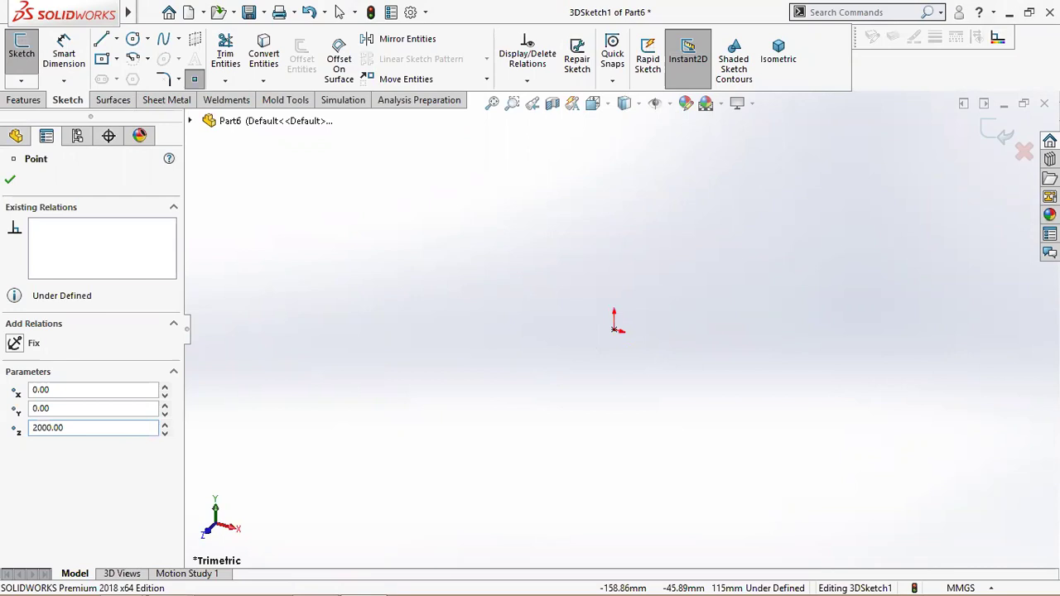
Confirm joint C's point, fit the view, and place another sketch point
left_click(10, 179)
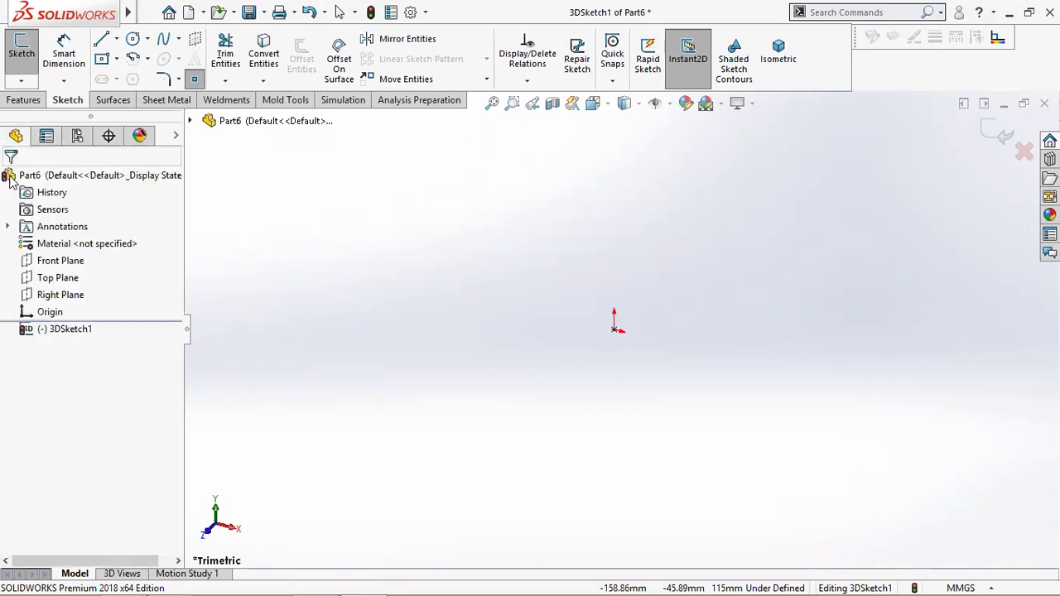
left_click(492, 103)
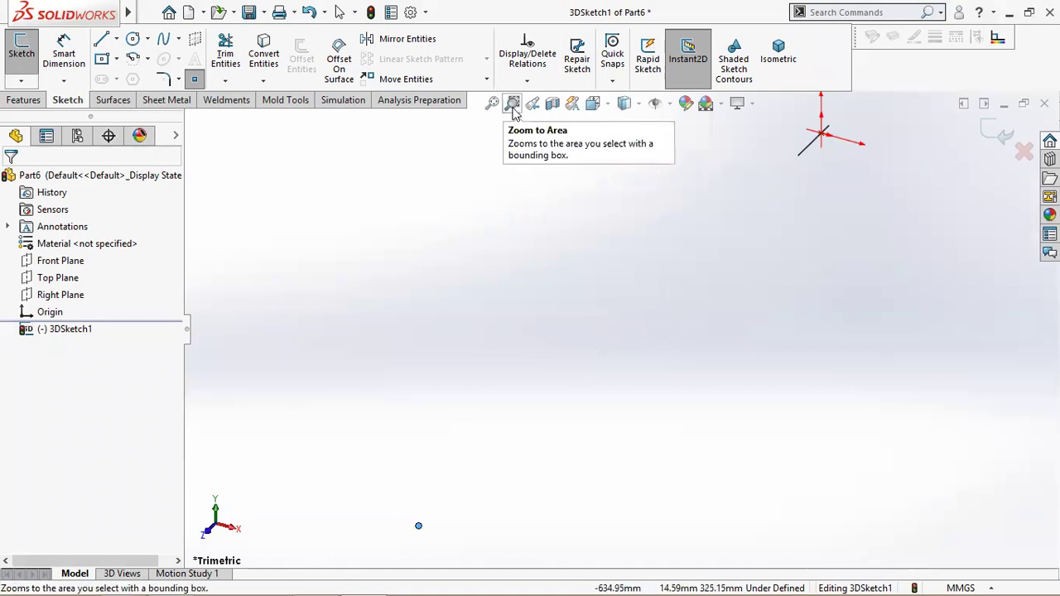
left_click(940, 282)
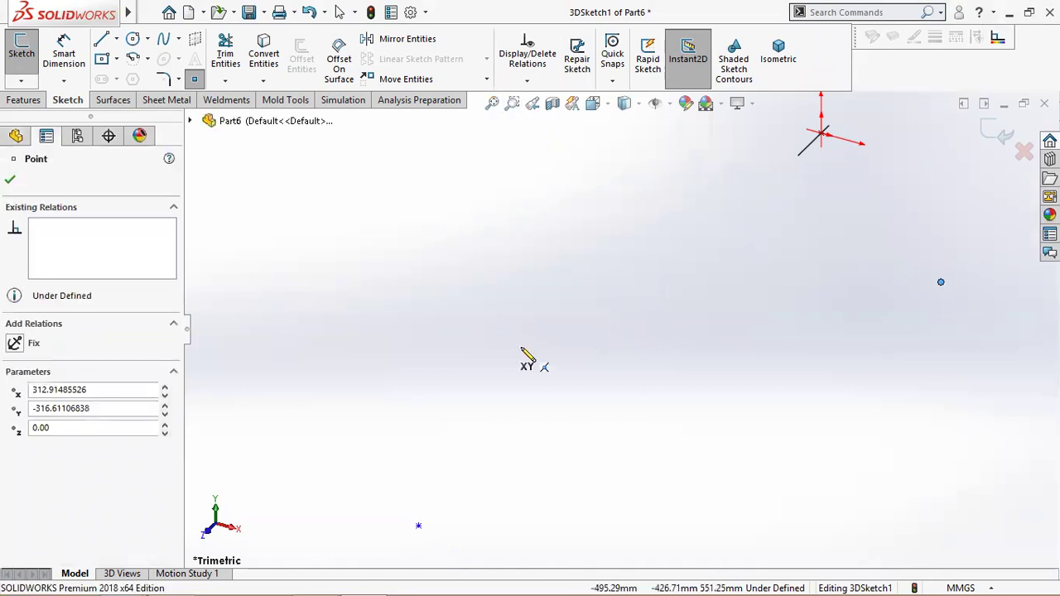
double_click(103, 389)
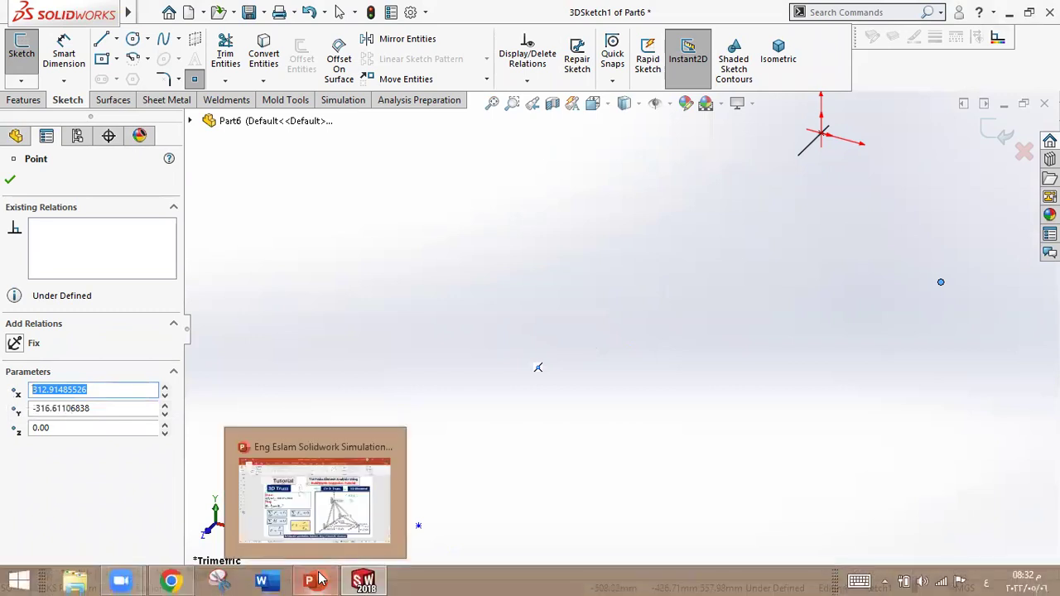
mouse_move(311, 580)
left_click(322, 578)
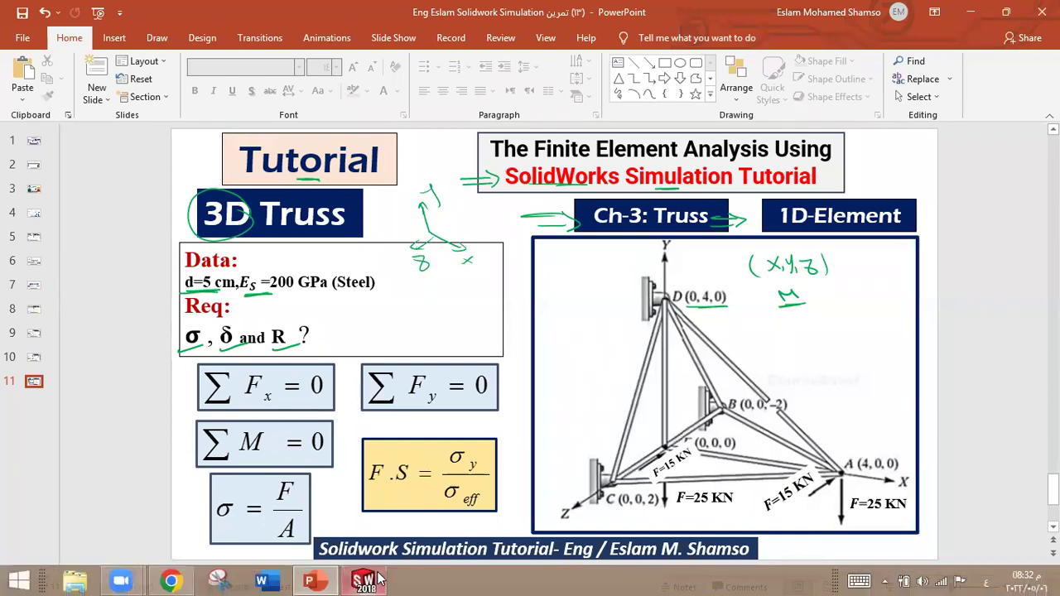
mouse_move(364, 581)
left_click(403, 472)
Set the new point to X 4000, Y 0 and confirm it
double_click(99, 409)
type("0")
key("Return")
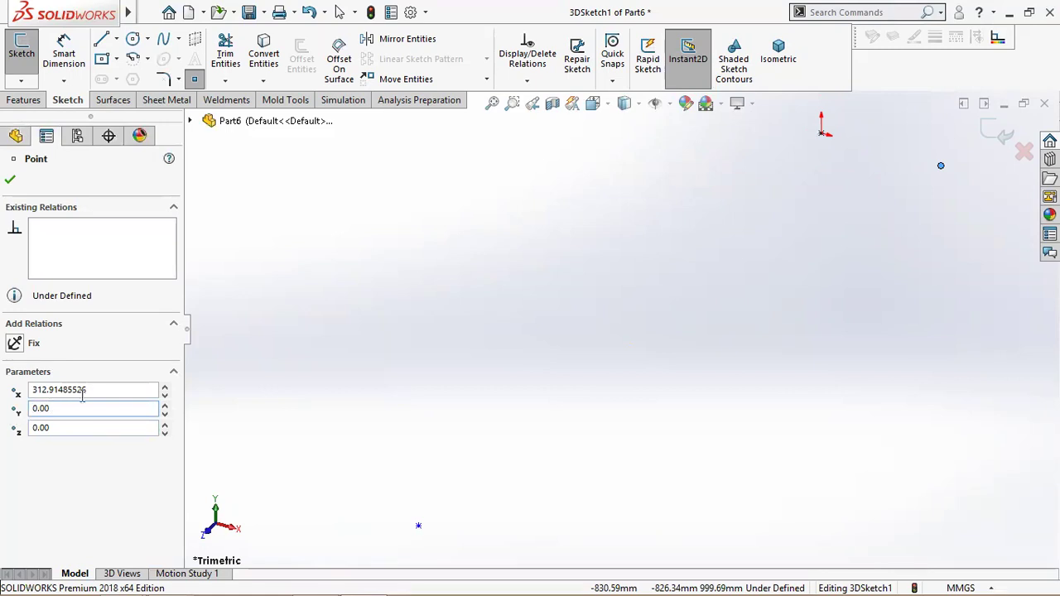
double_click(83, 390)
type("4000.00")
left_click(10, 179)
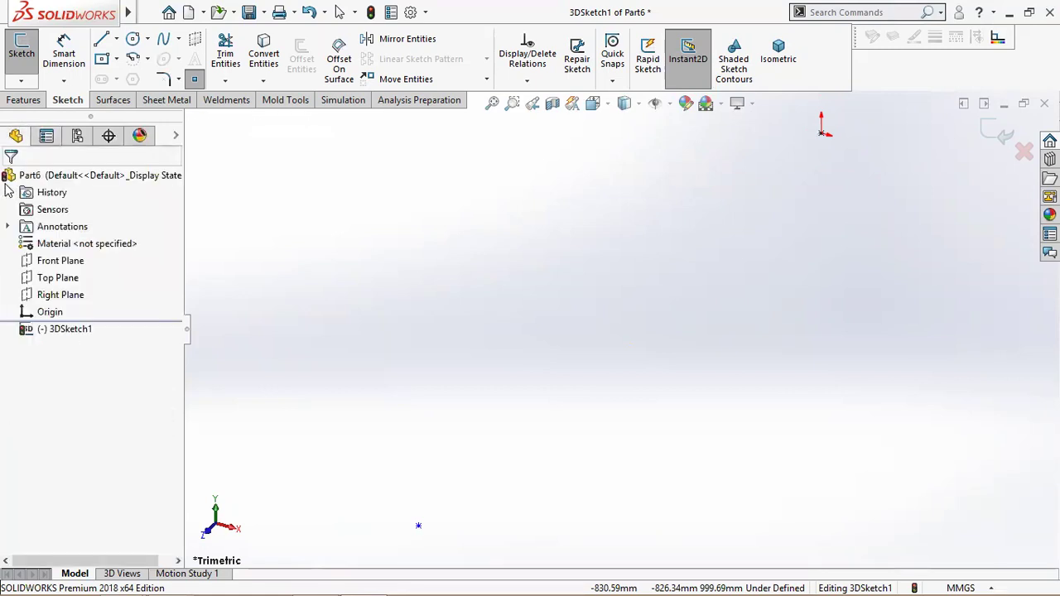
left_click(492, 103)
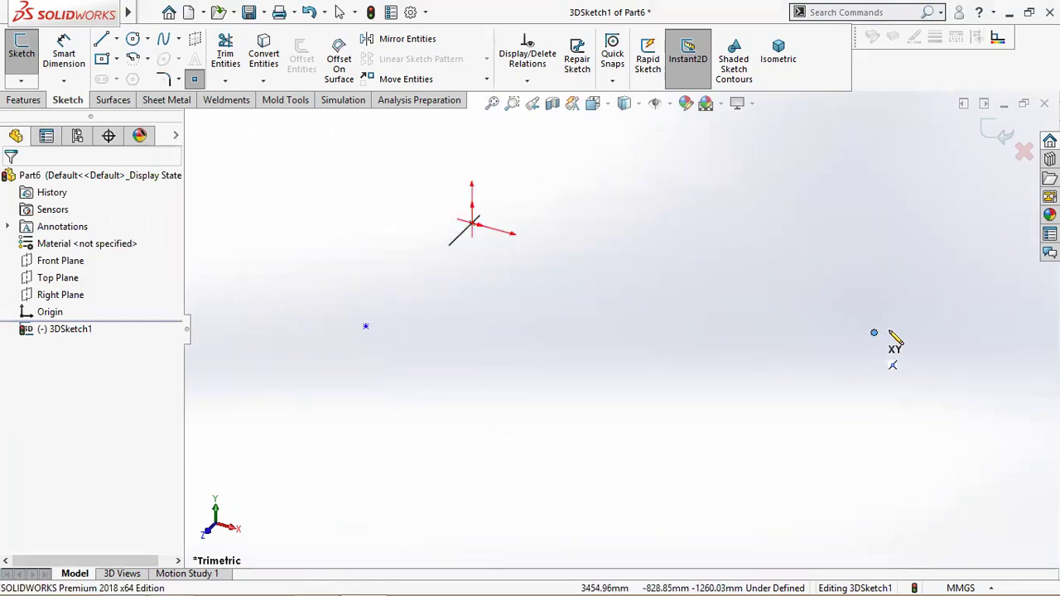
Place joint B's point at X 0, Y 0, Z -2000
left_click(619, 172)
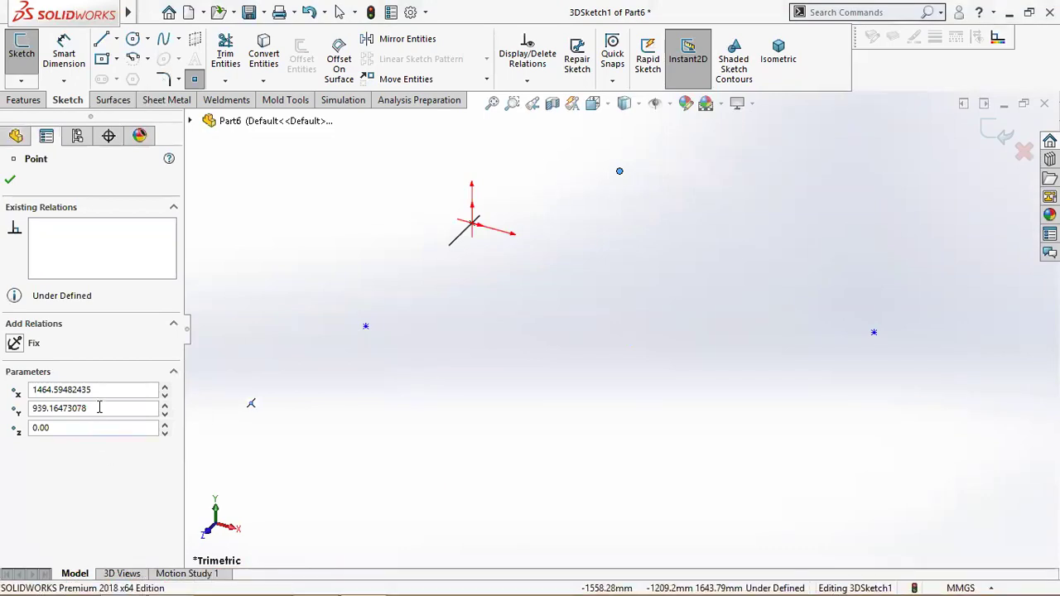
left_click_drag(100, 408, 18, 417)
type("0")
key("Return")
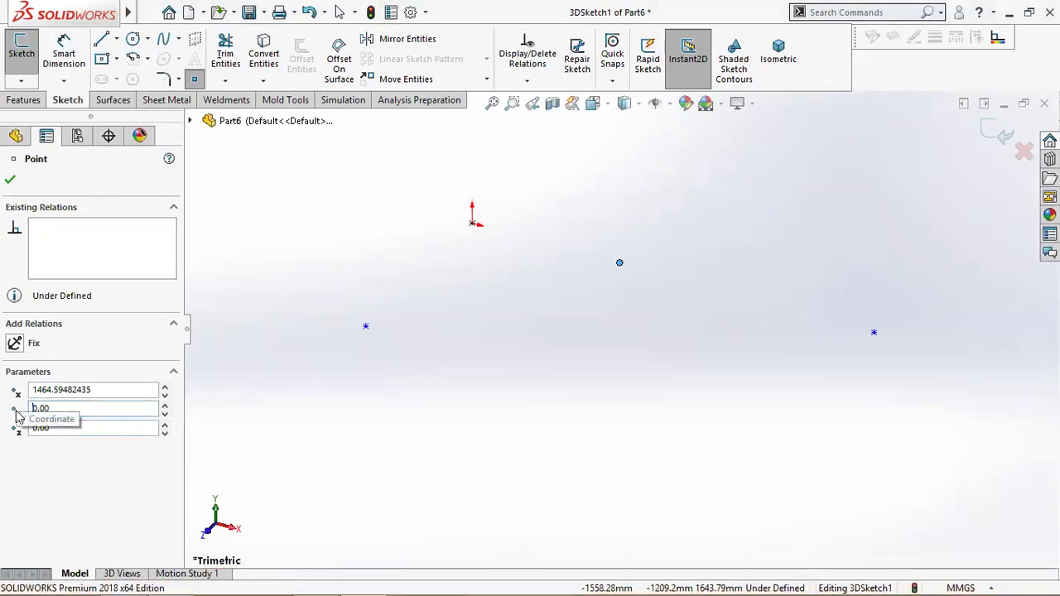
left_click_drag(109, 390, 13, 392)
type("0")
key("Return")
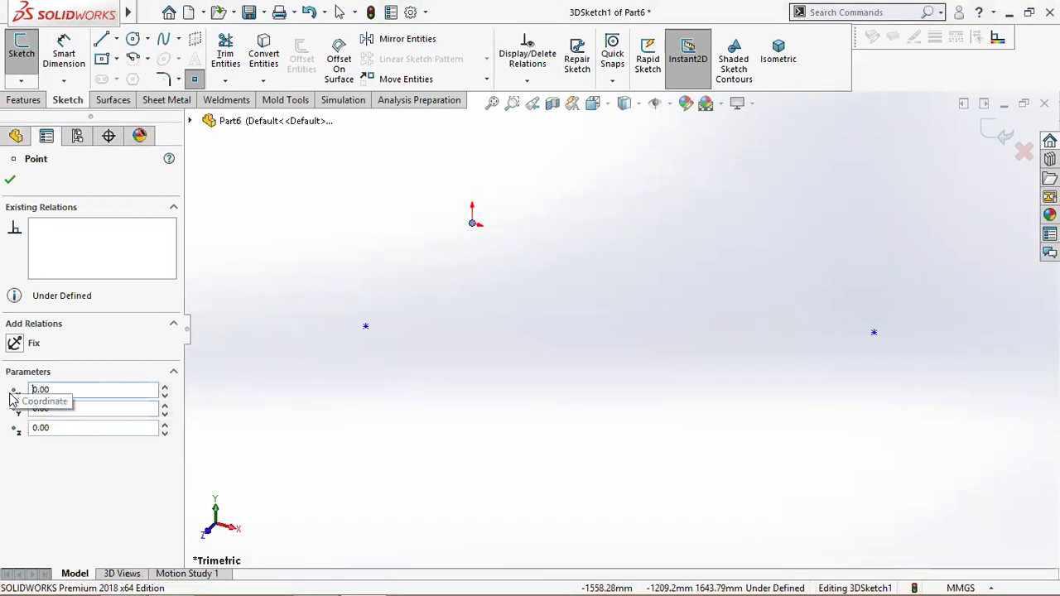
left_click_drag(68, 427, 8, 432)
type("-2000")
key("Return")
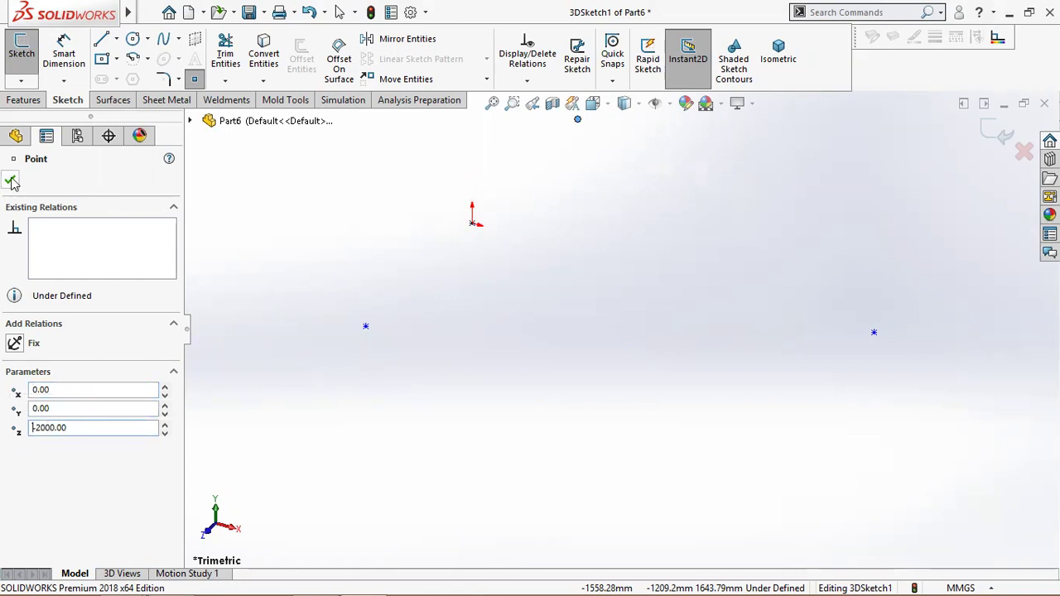
left_click(10, 179)
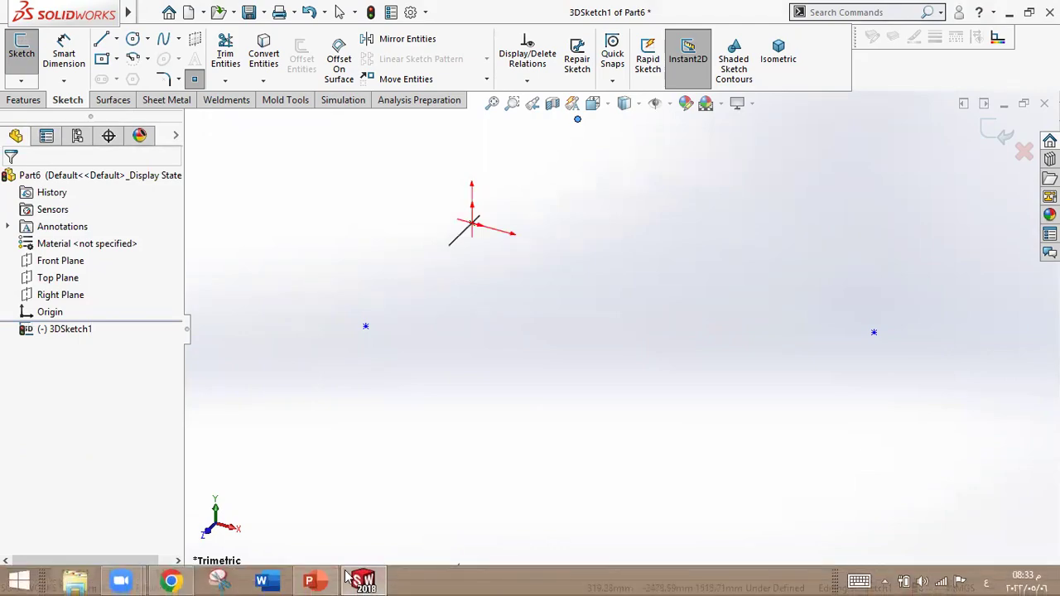
Place joint D's sketch point above the origin and set its X to 0
left_click(319, 580)
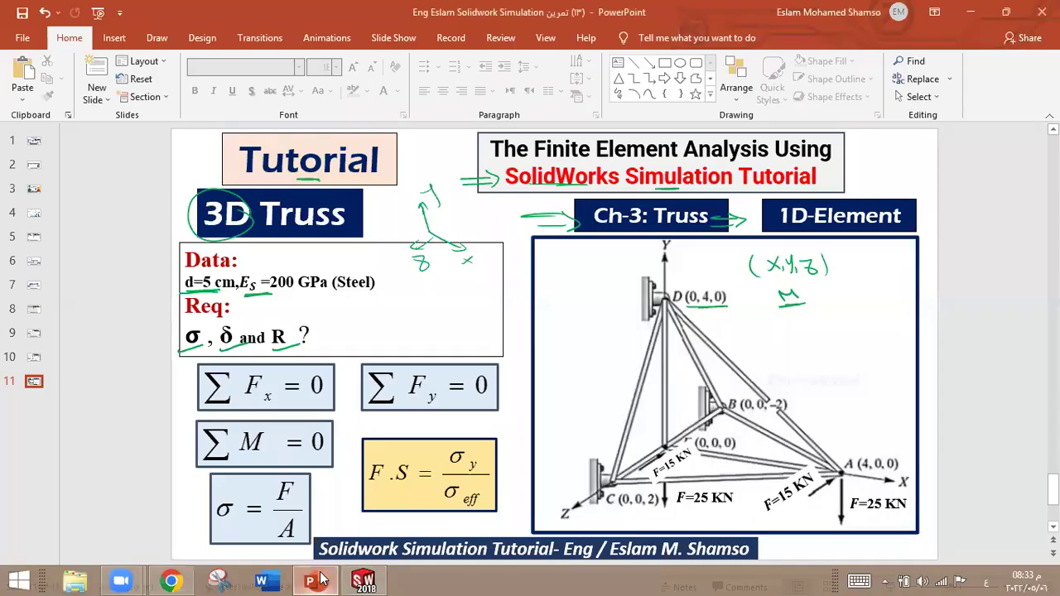
left_click(319, 579)
left_click(440, 123)
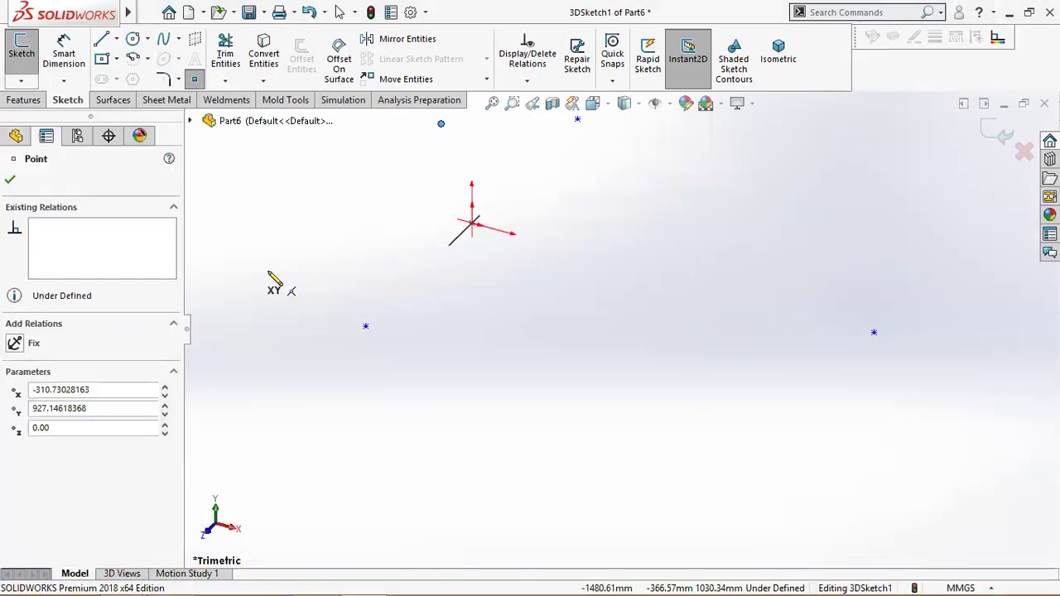
left_click_drag(92, 389, 16, 385)
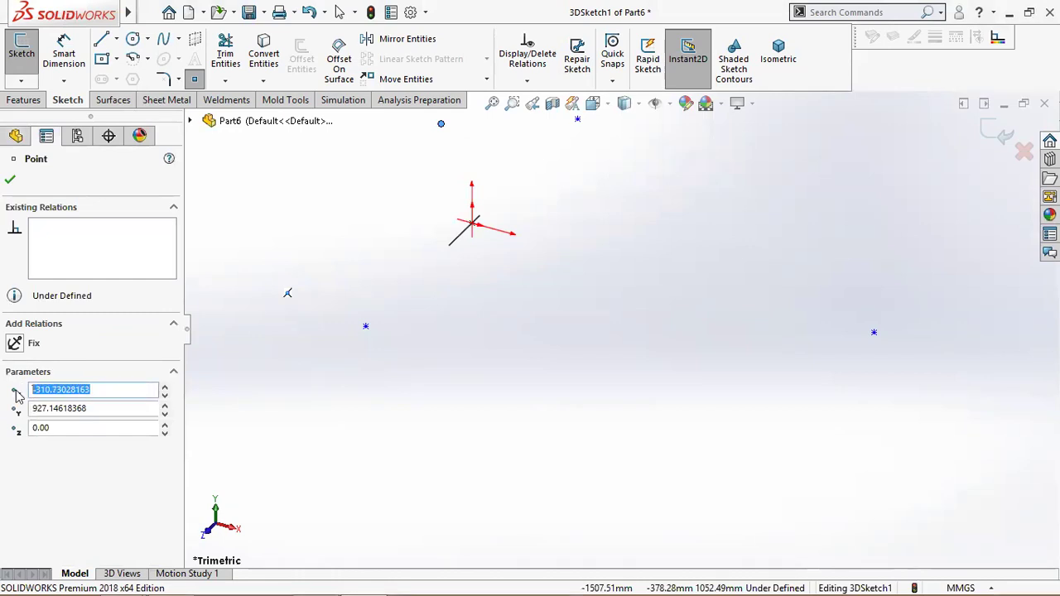
type("0")
left_click_drag(91, 407, 17, 409)
left_click(327, 580)
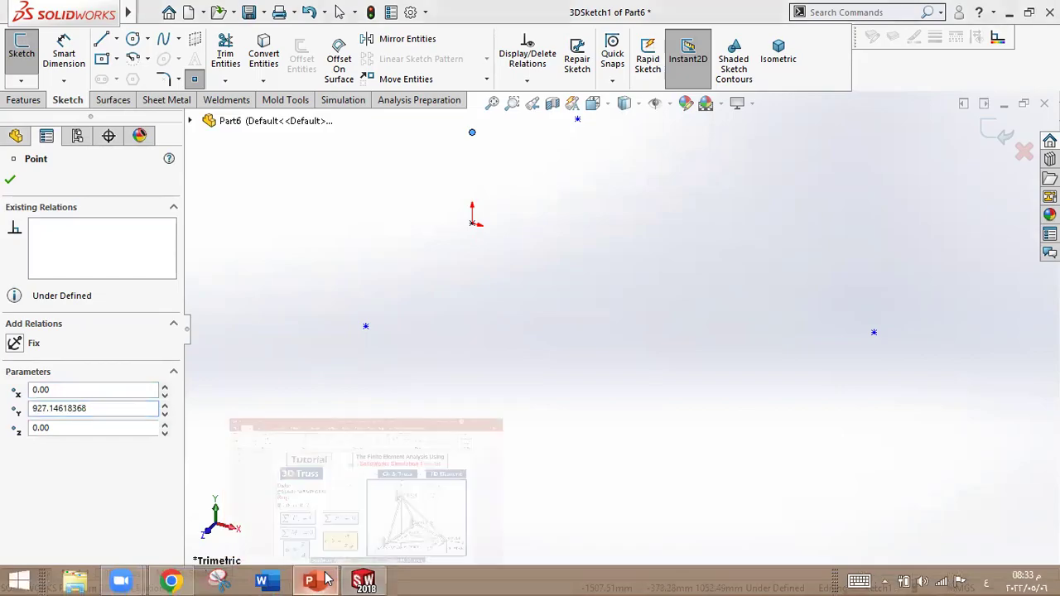
left_click(316, 581)
Set joint D's Y to 4000, fit all four joints in view, and switch to the Line tool
left_click_drag(116, 409, 11, 413)
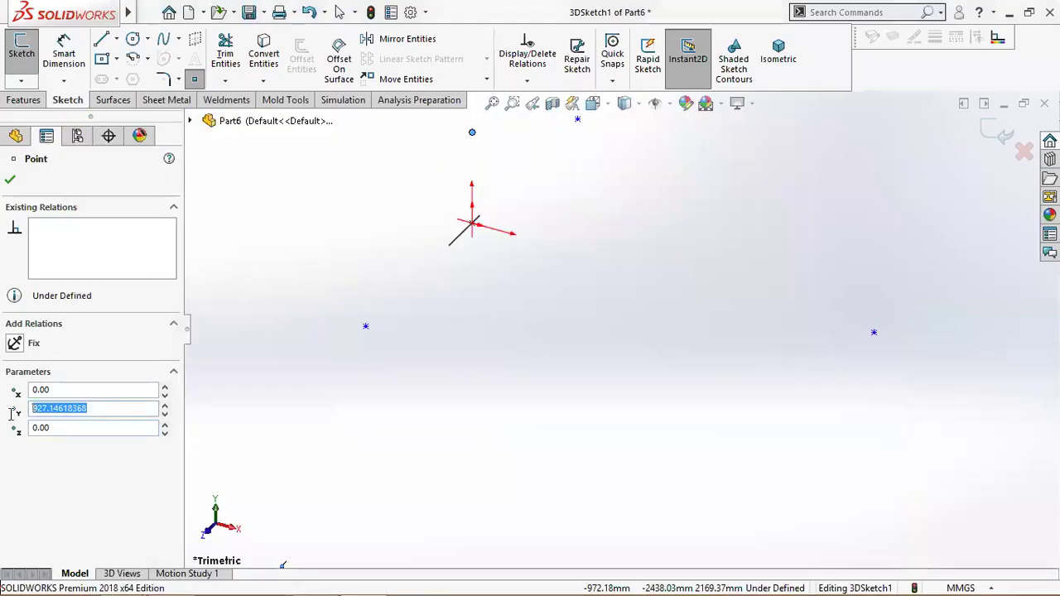
type("4000")
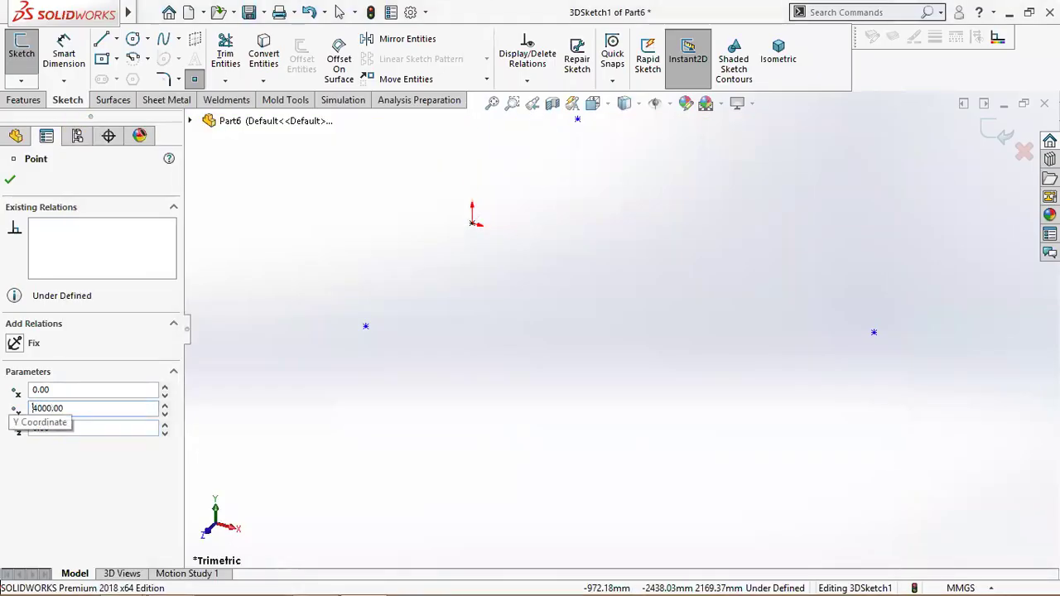
left_click(10, 181)
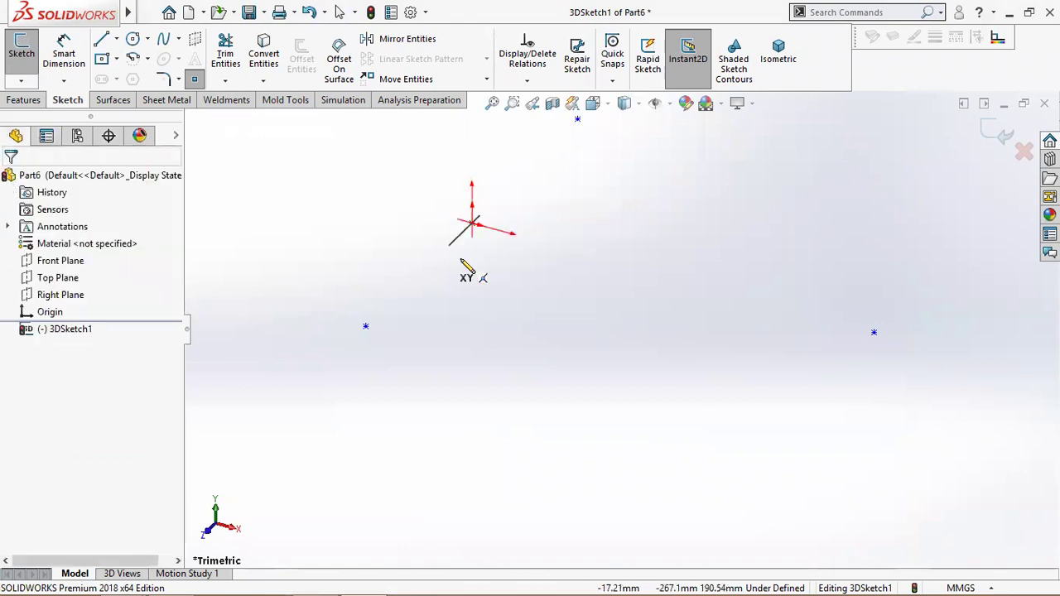
left_click(495, 112)
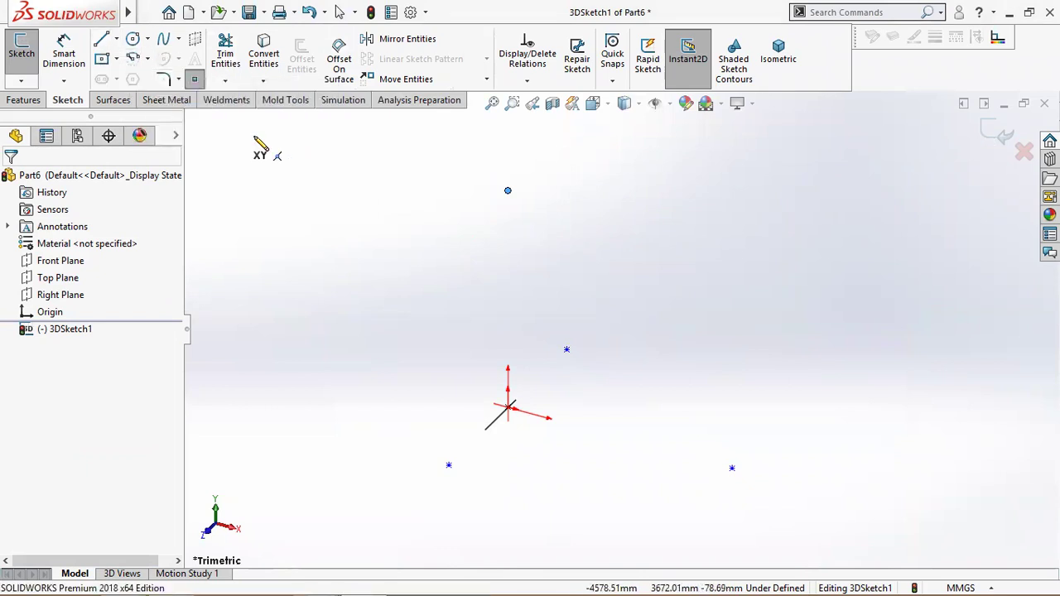
left_click(194, 78)
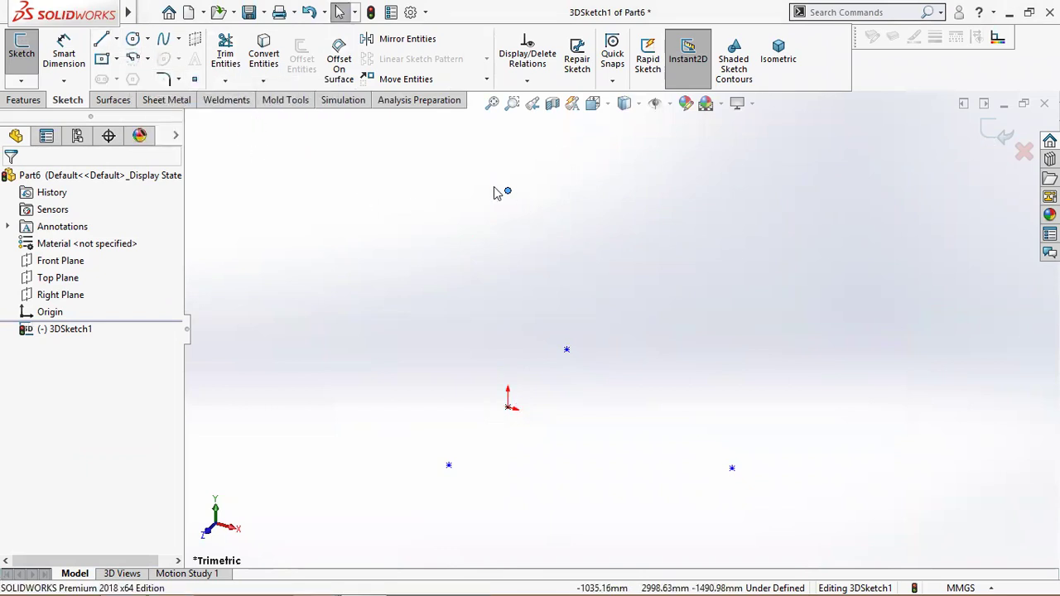
left_click(101, 39)
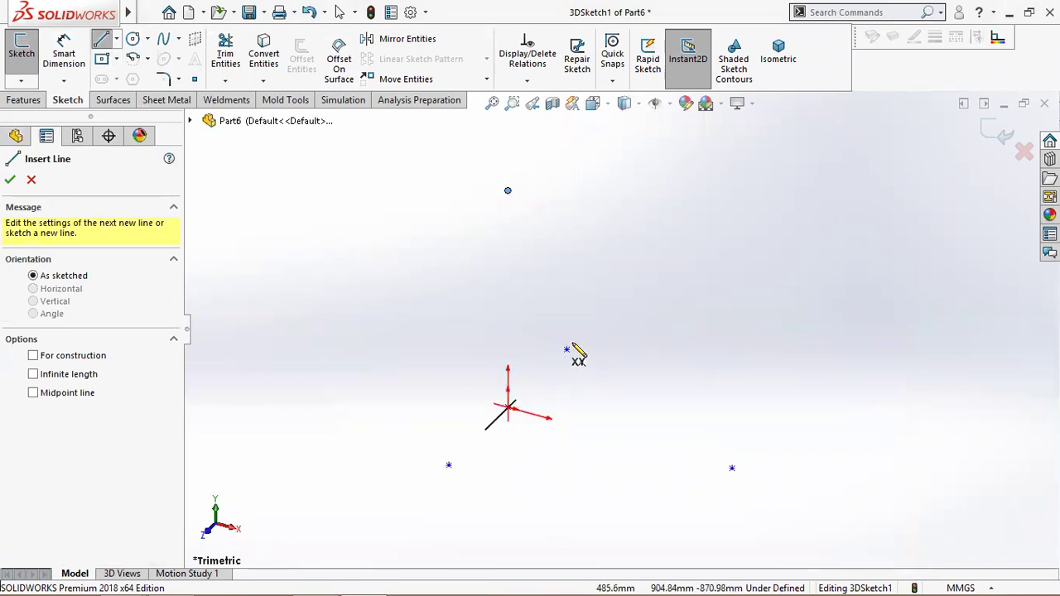
Restart the Line tool and draw the triangle origin–C–D back to the origin
left_click(31, 180)
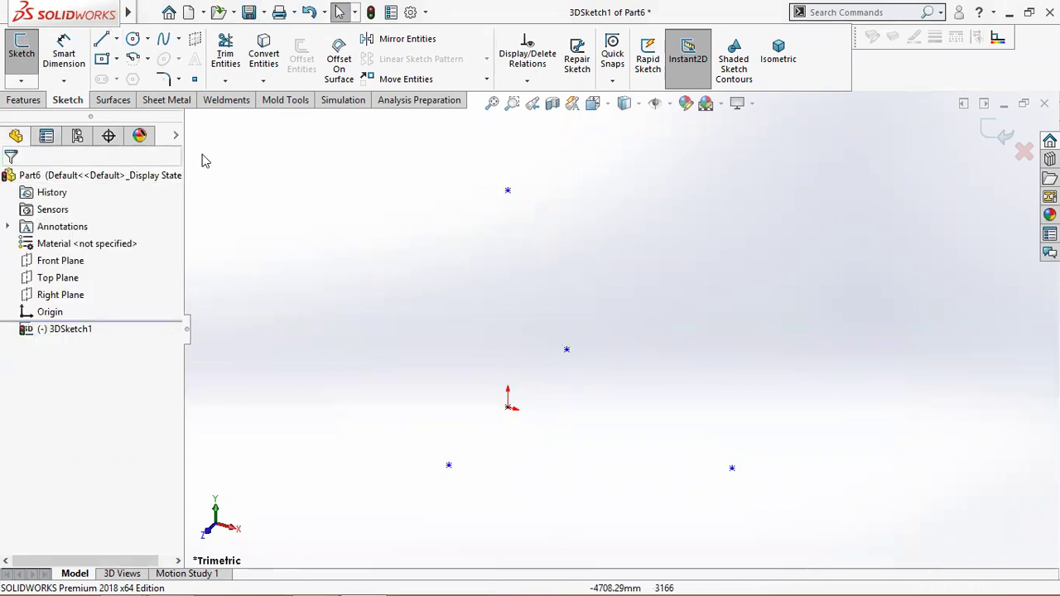
left_click(101, 39)
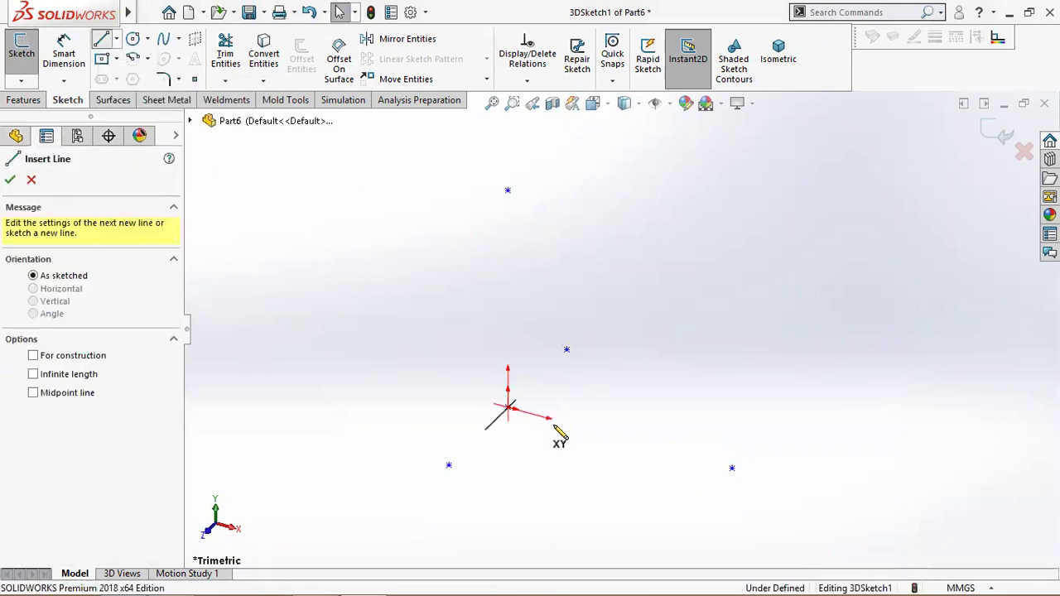
left_click(507, 408)
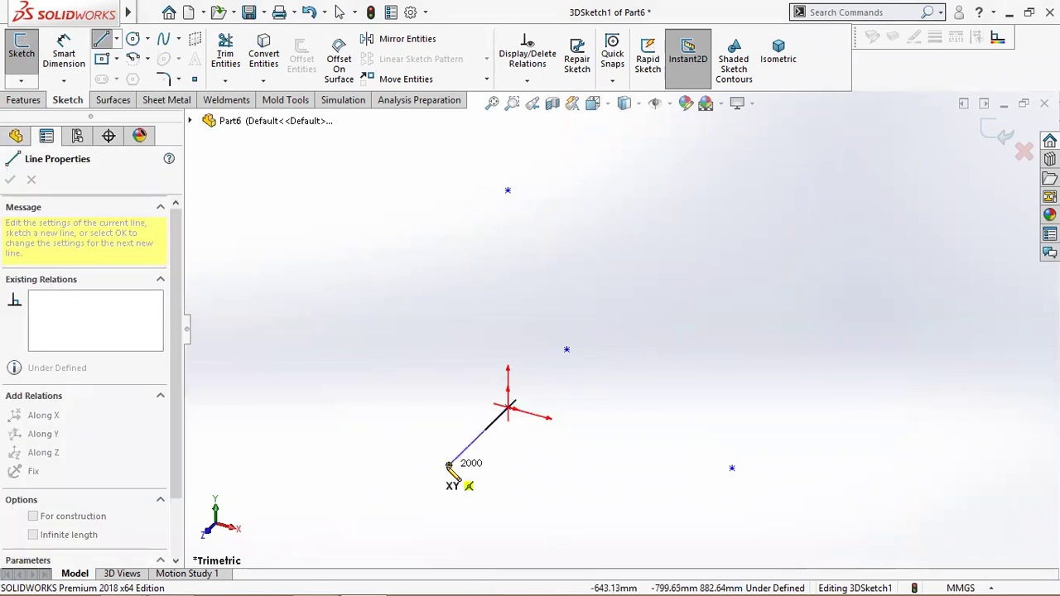
left_click(448, 466)
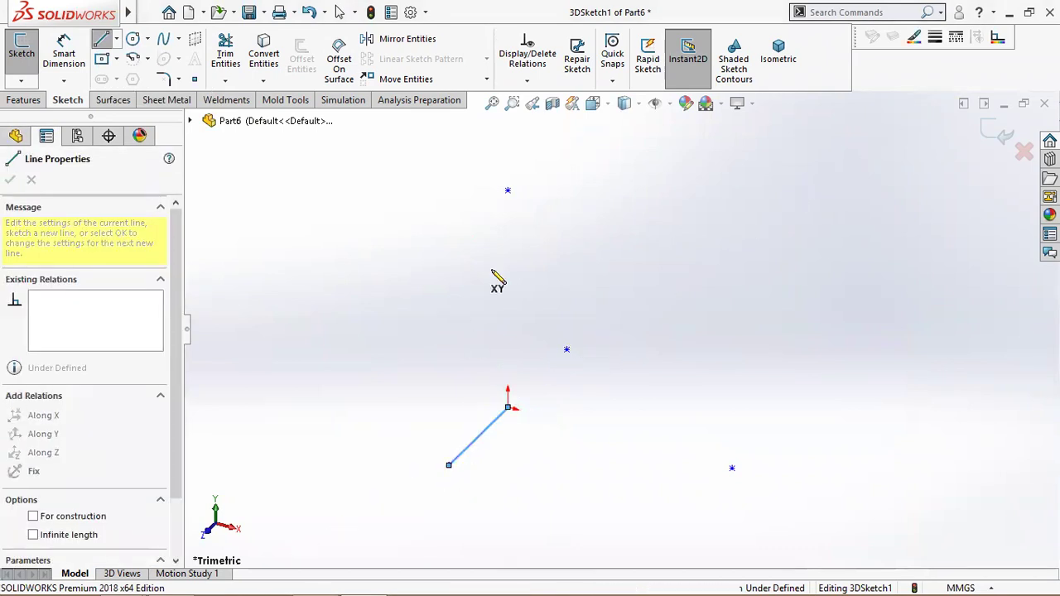
left_click(507, 192)
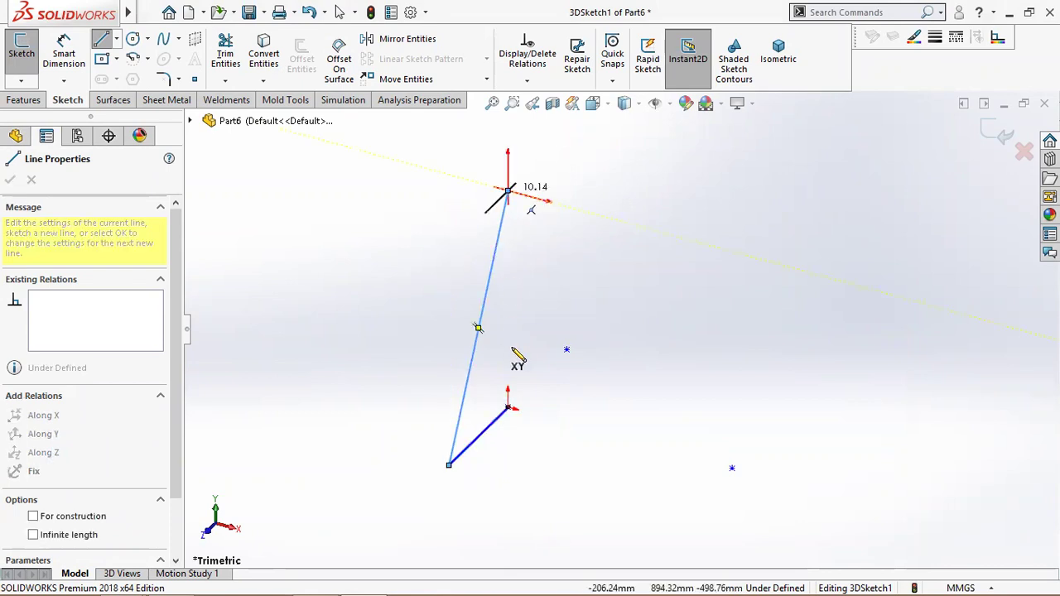
left_click(507, 407)
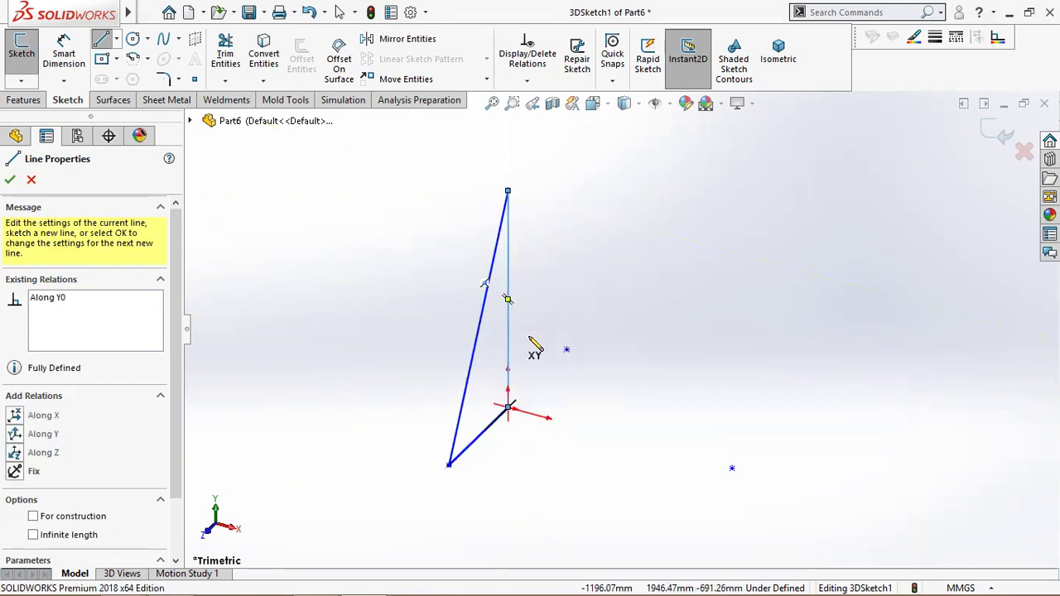
Draw the remaining members B–D, B–A, A–origin, origin–B, C–A and A–D
left_click(566, 349)
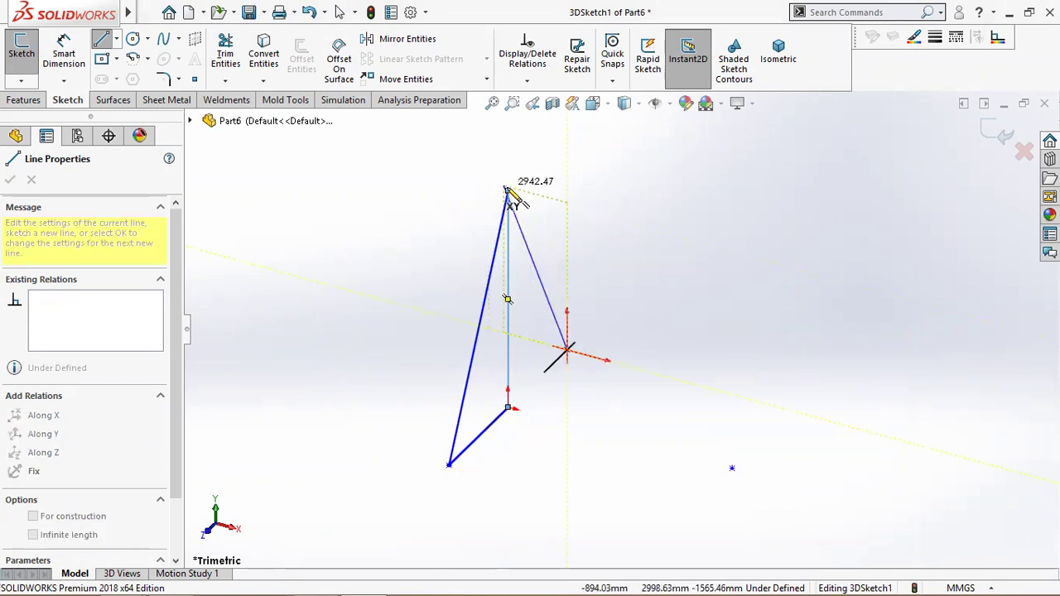
left_click(508, 192)
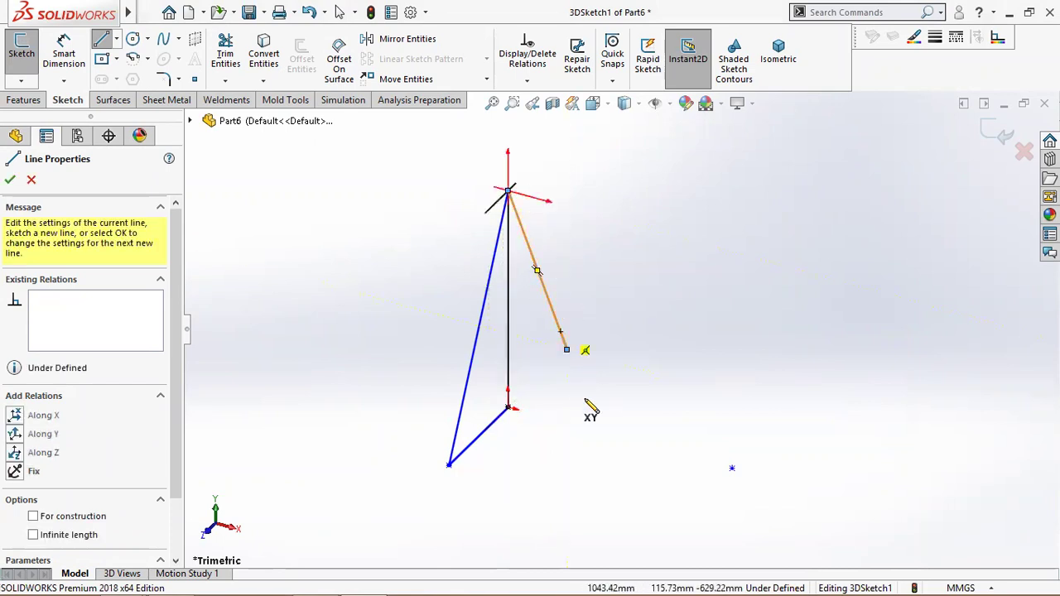
left_click(567, 350)
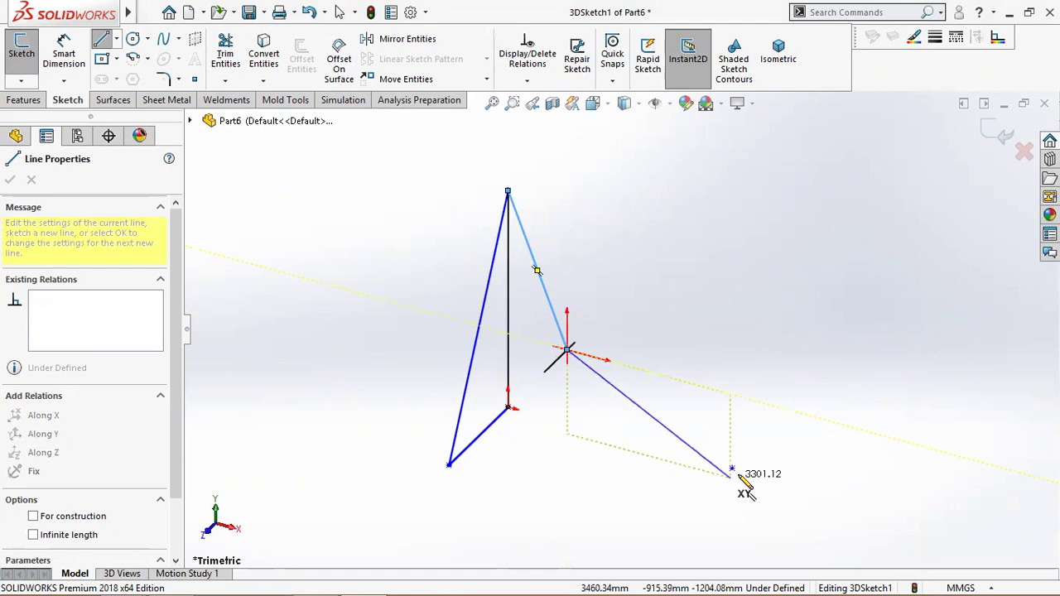
left_click(732, 469)
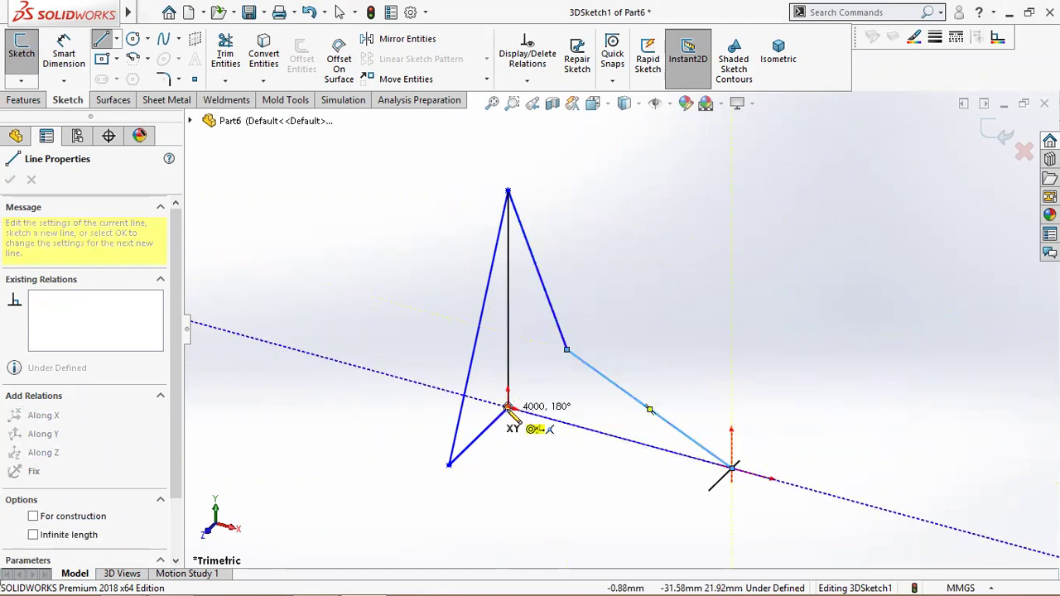
left_click(508, 406)
left_click(567, 350)
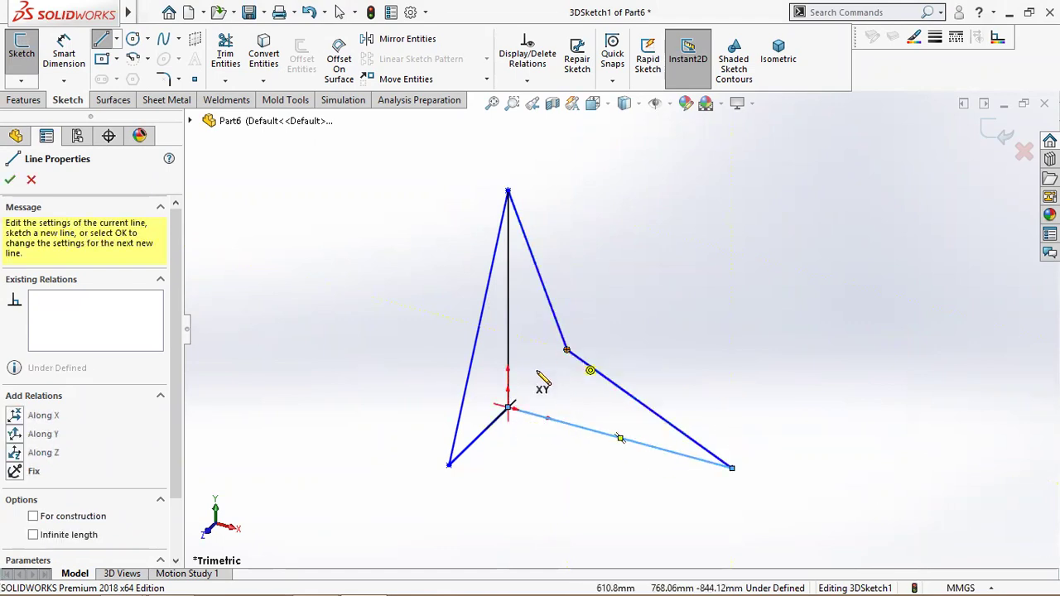
left_click(508, 406)
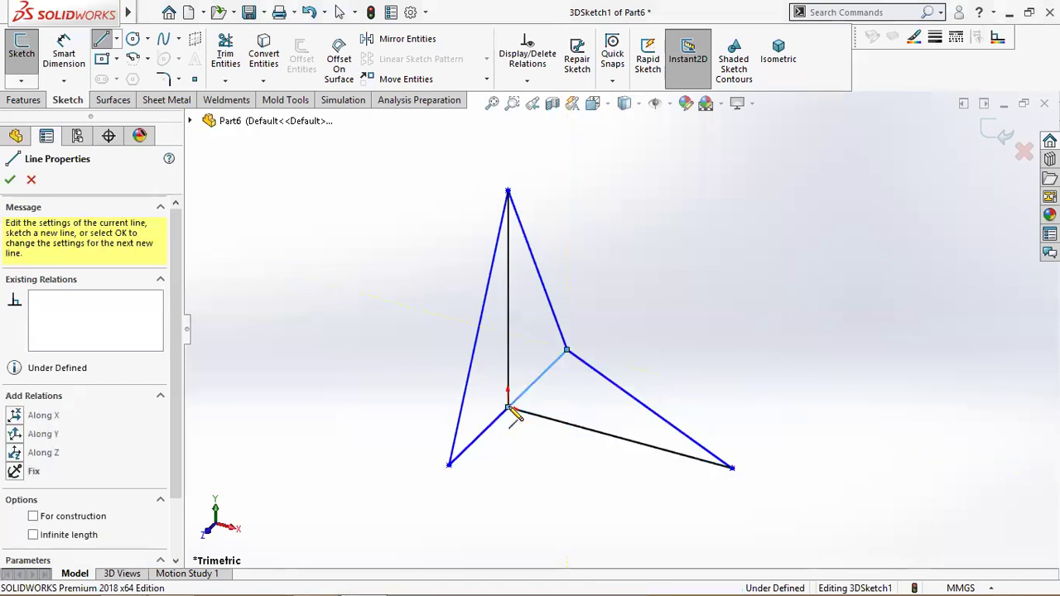
left_click(448, 465)
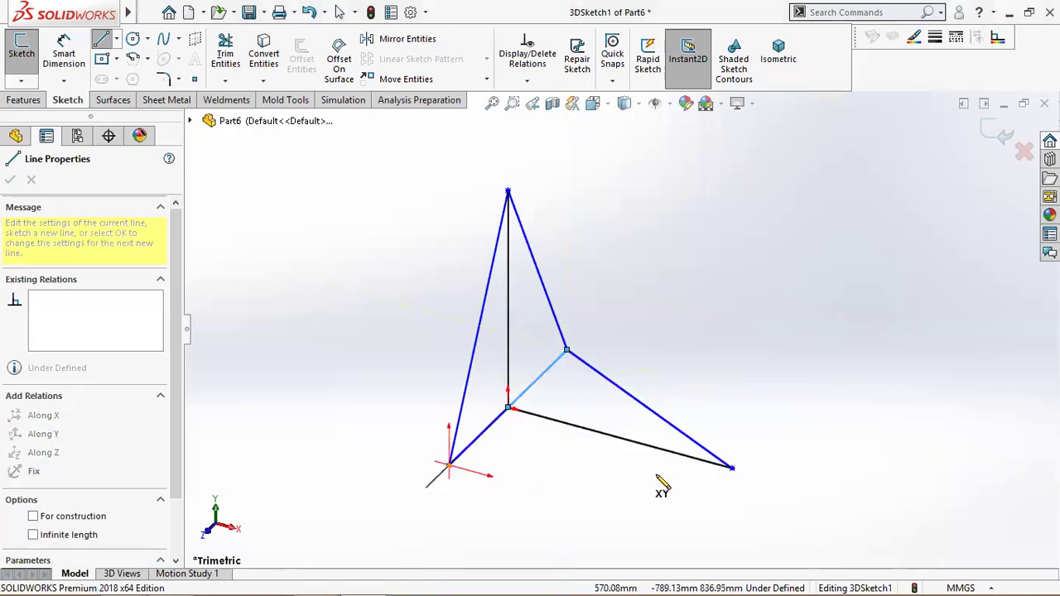
left_click(732, 469)
left_click(732, 468)
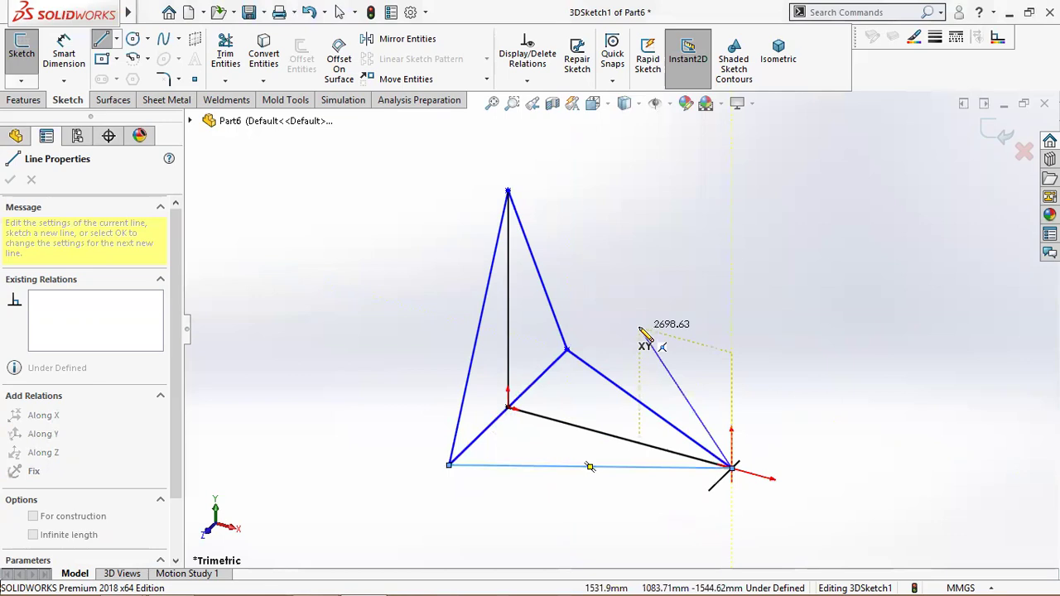
left_click(507, 191)
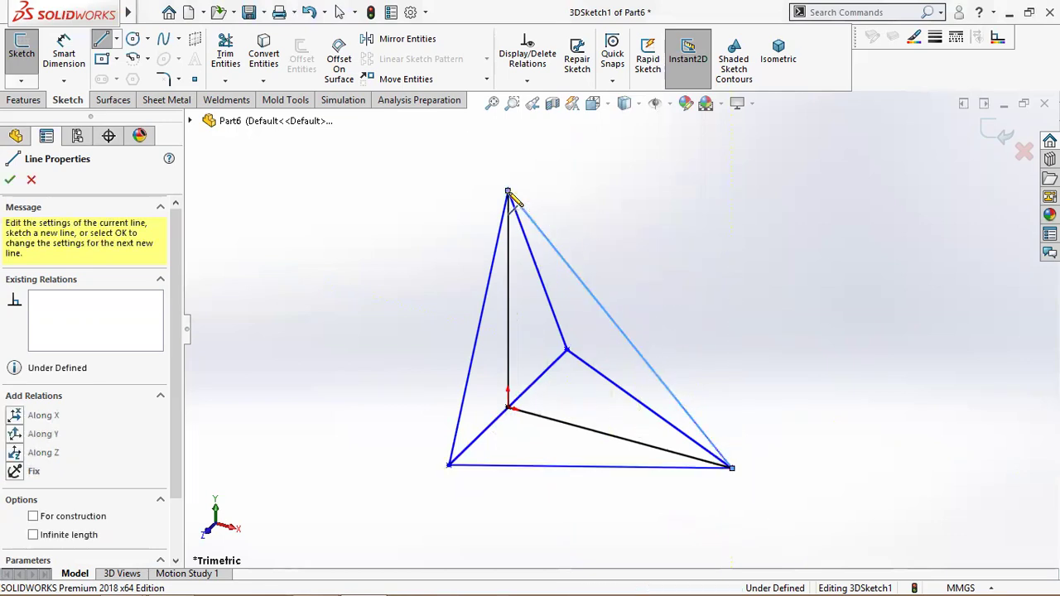
End the Line tool and exit the completed 3D truss sketch
left_click(14, 179)
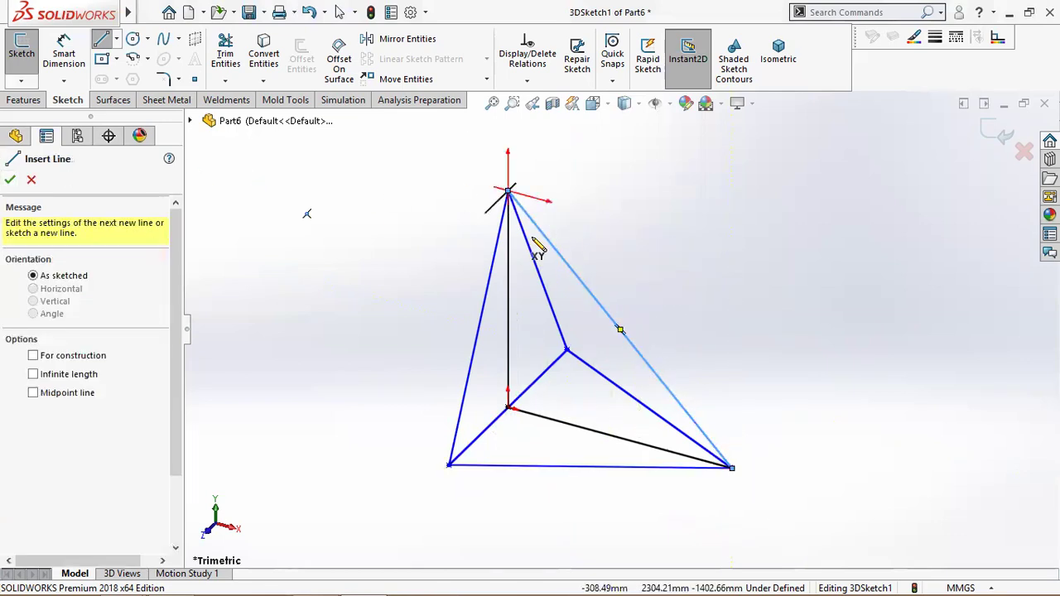
left_click(310, 579)
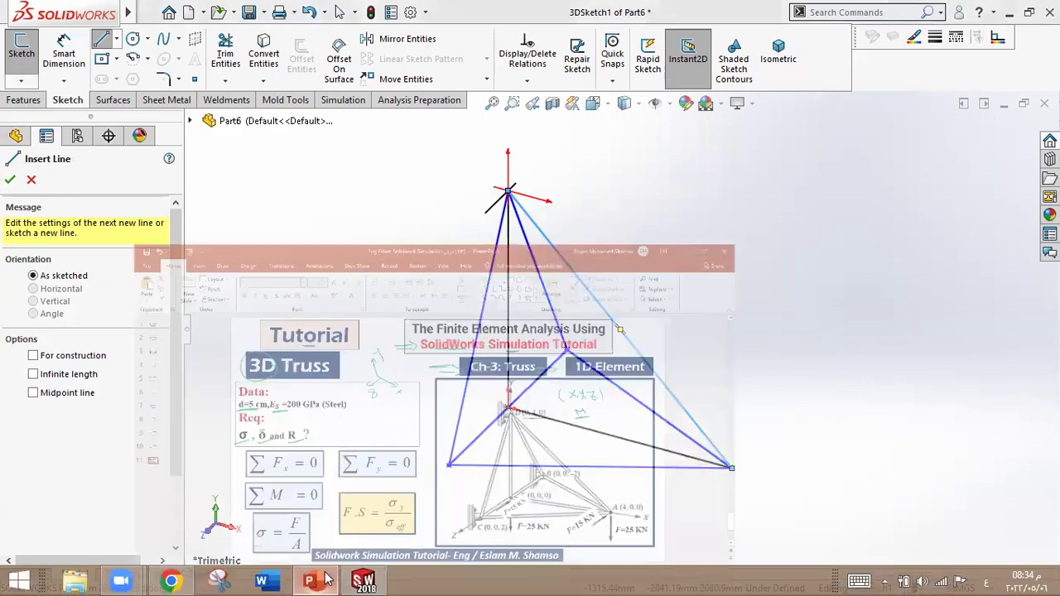
left_click(311, 580)
left_click(310, 579)
left_click(325, 579)
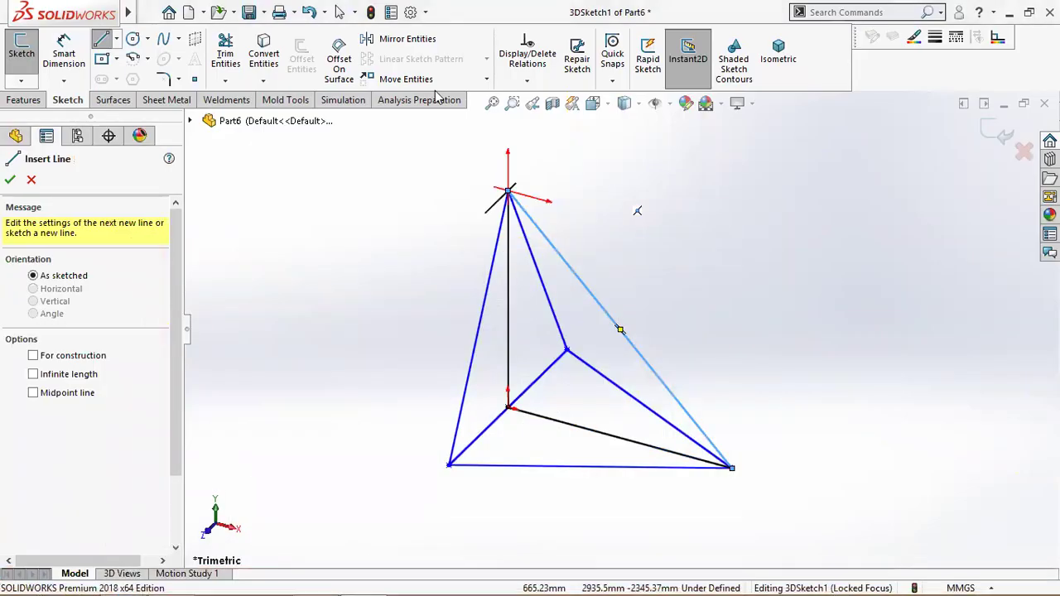
left_click(9, 181)
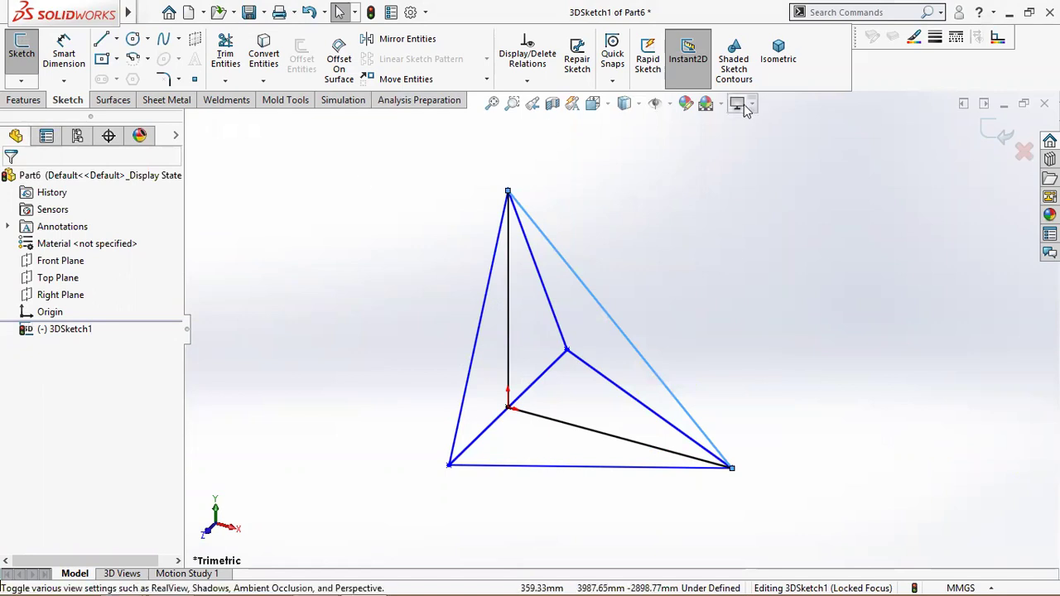
left_click(993, 134)
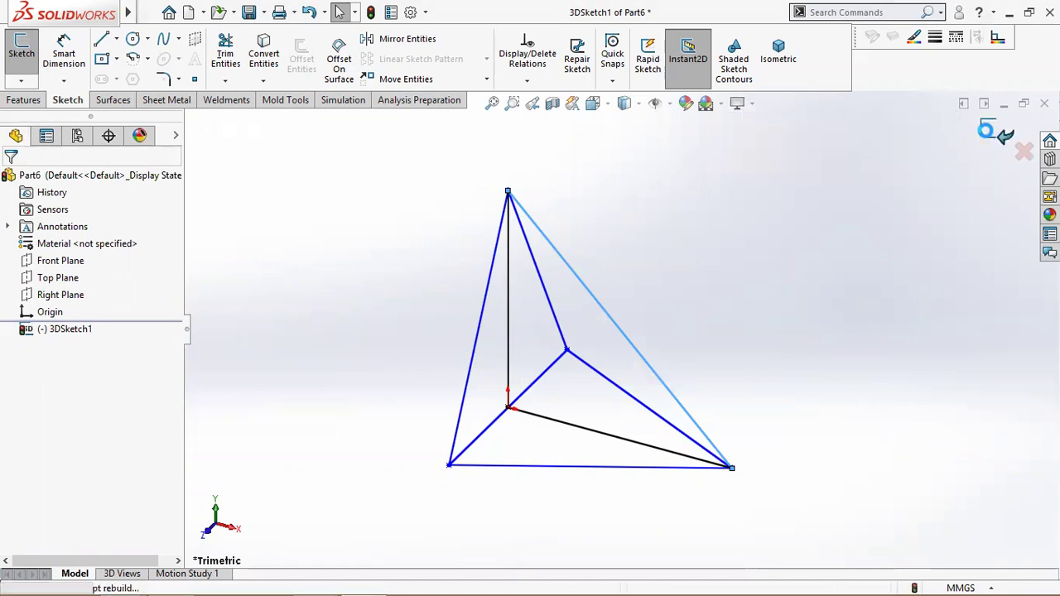
Start an ISO 21.3 x 2.3 pipe Structural Member and put the three outer edges in Group1
left_click(226, 99)
left_click(112, 53)
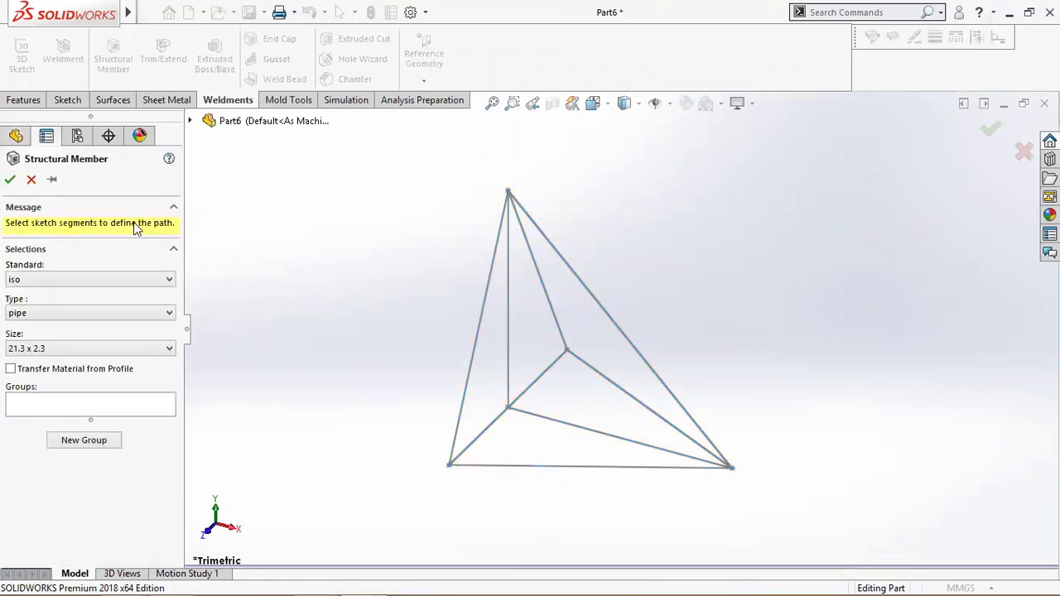
left_click(128, 407)
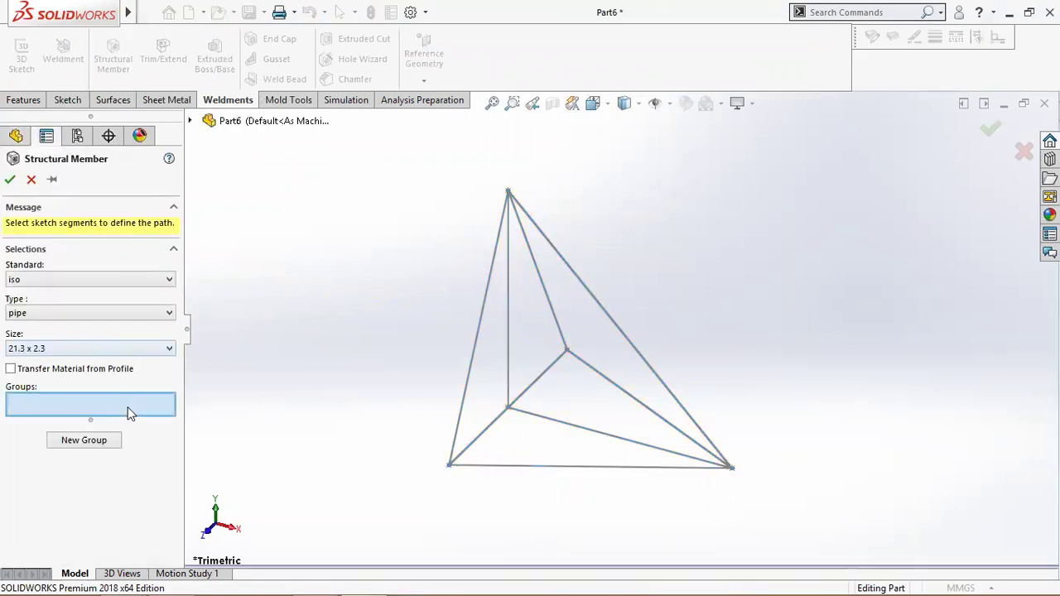
left_click(466, 400)
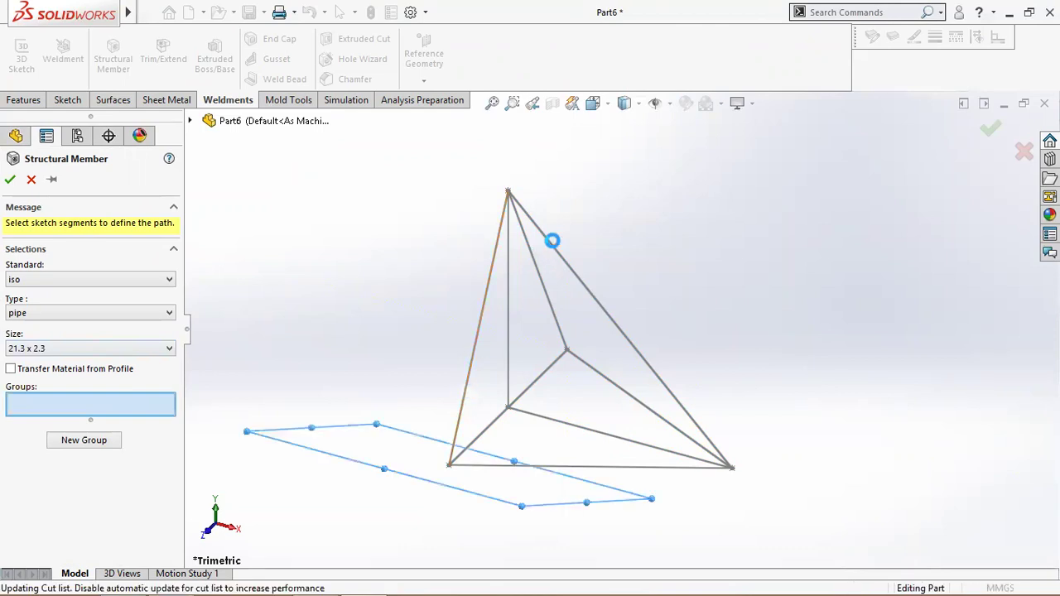
left_click(556, 246)
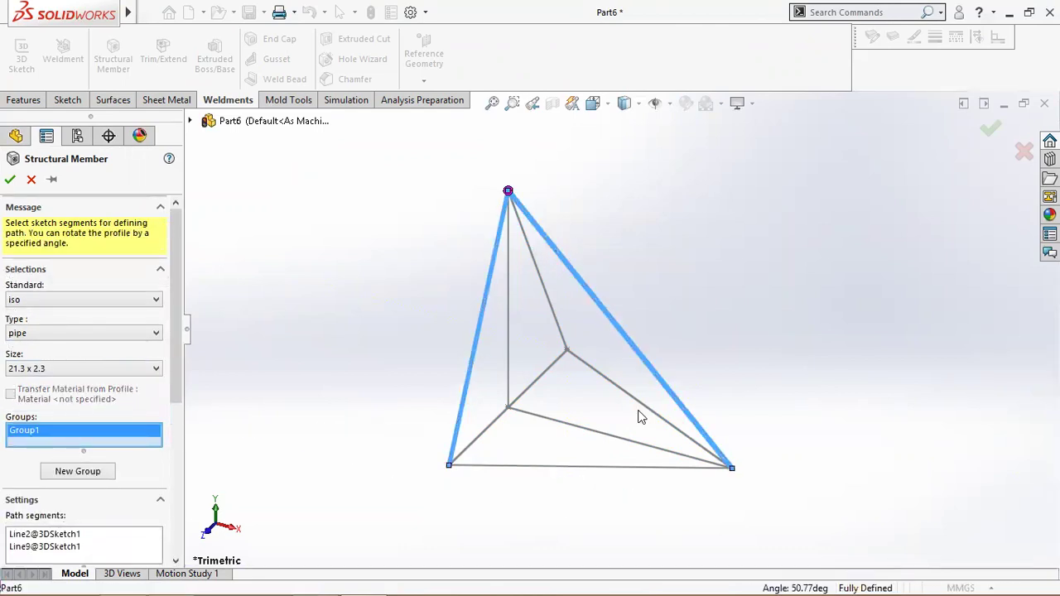
left_click(614, 467)
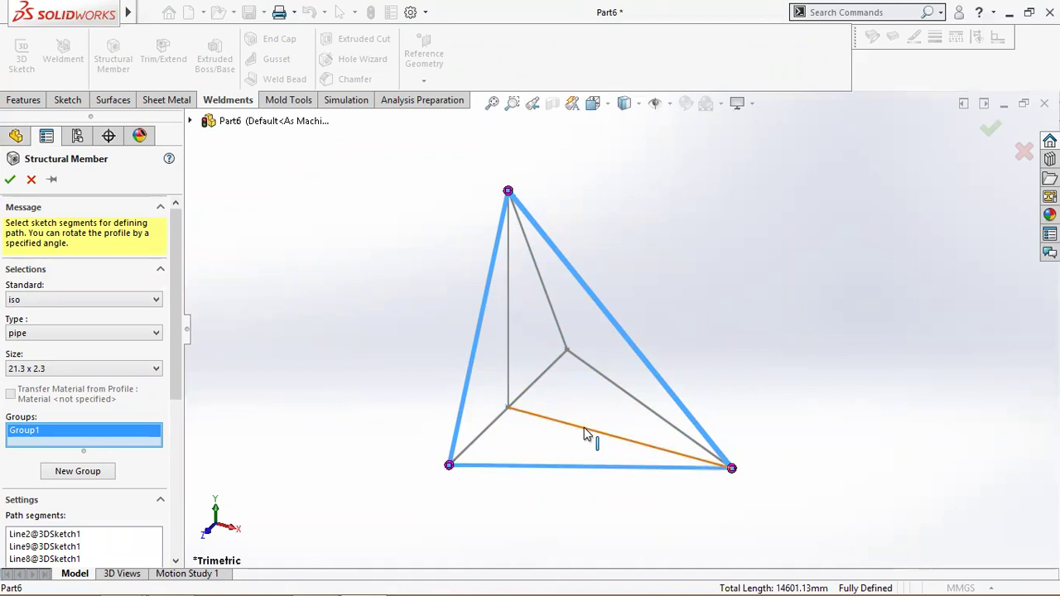
left_click(484, 445)
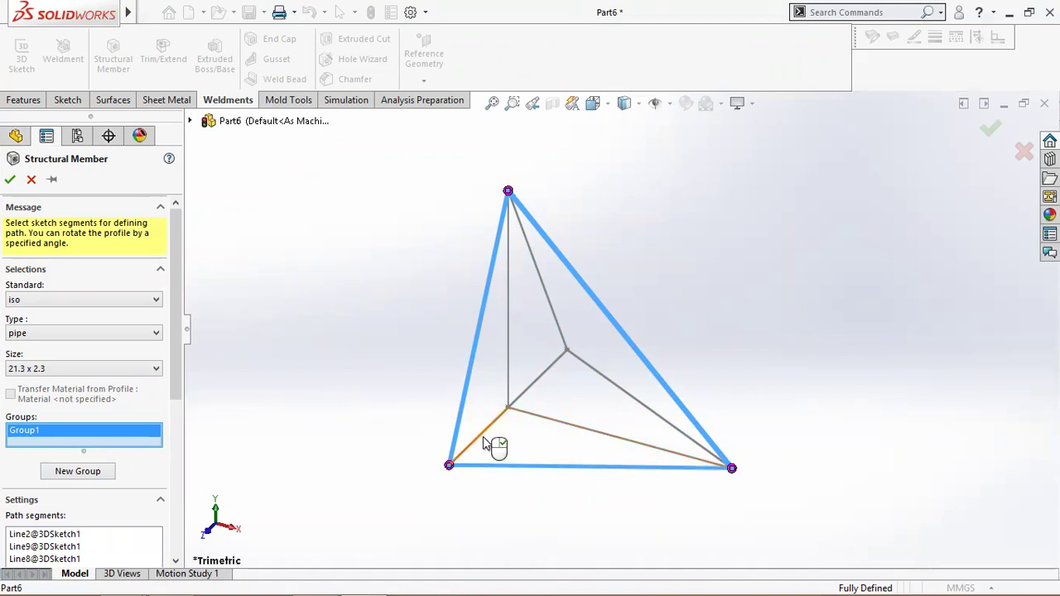
Assign the inner truss lines to Group2, Group3 and Group4 and confirm the members
left_click(108, 471)
left_click(571, 432)
left_click(509, 373)
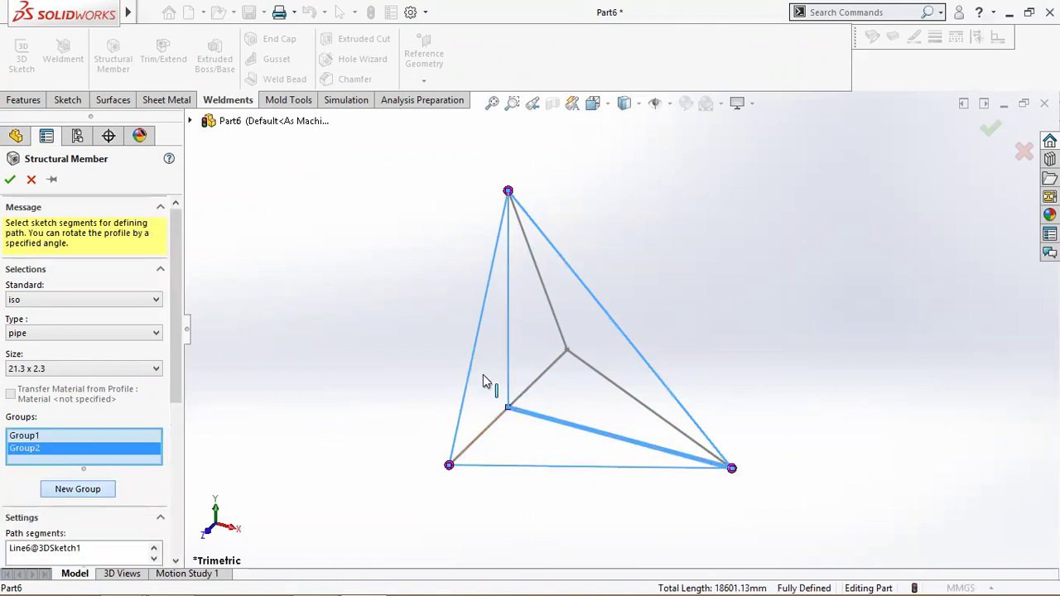
left_click(116, 495)
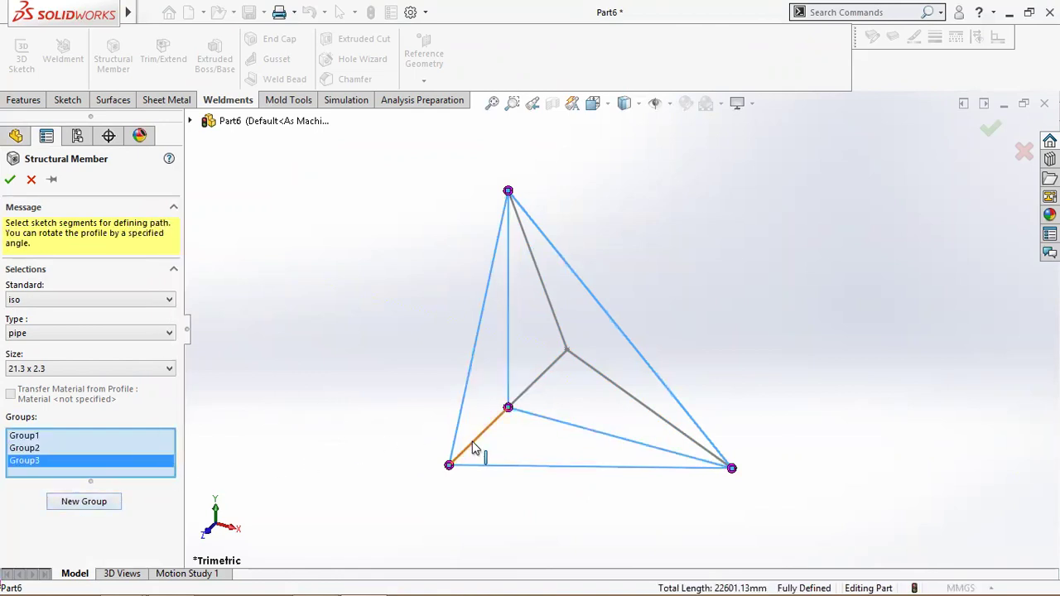
left_click(472, 448)
left_click(539, 383)
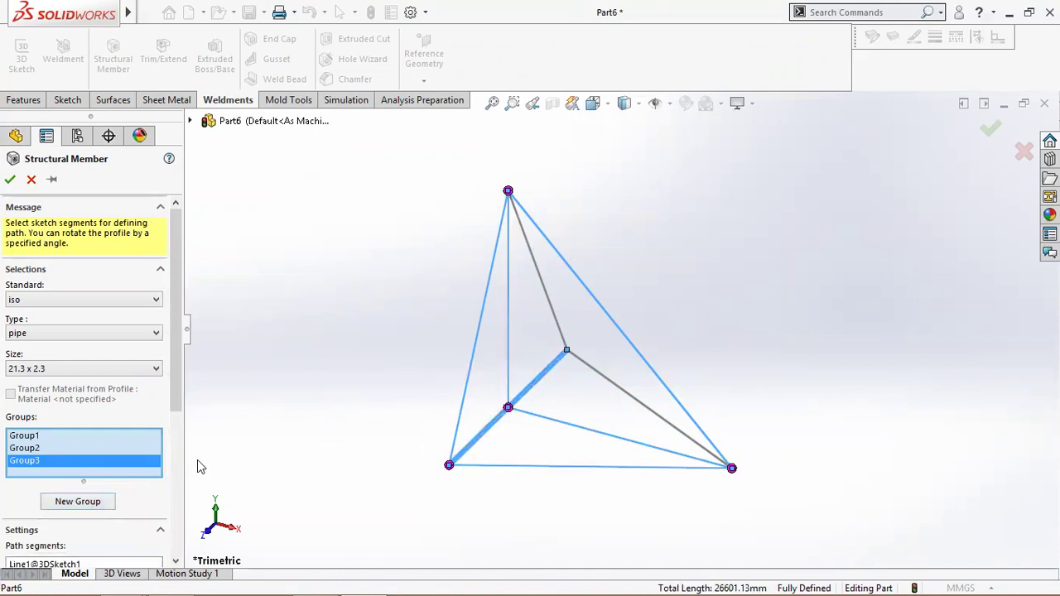
left_click(94, 501)
left_click(540, 287)
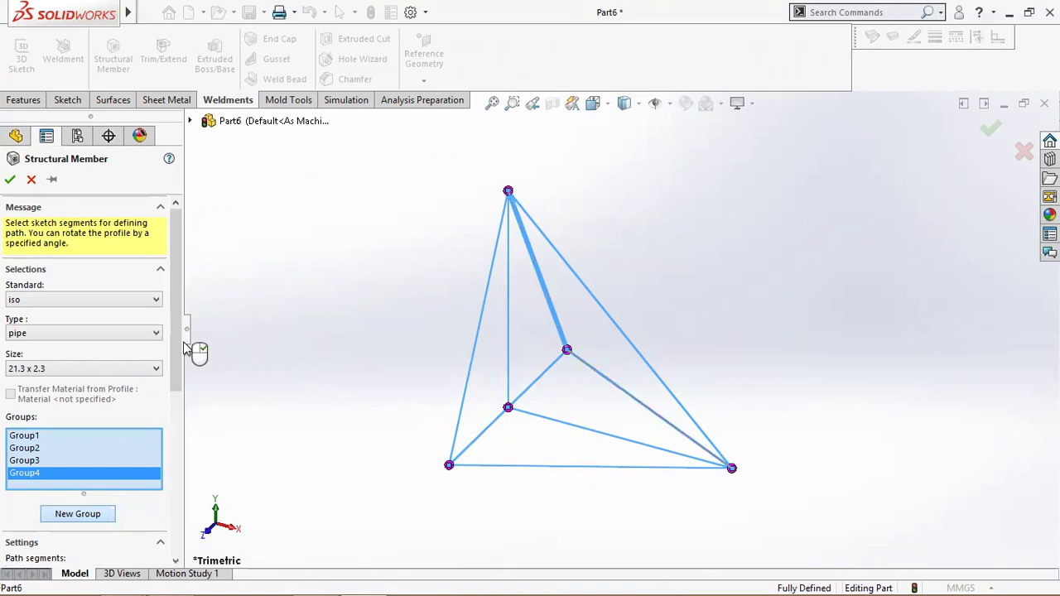
left_click(11, 181)
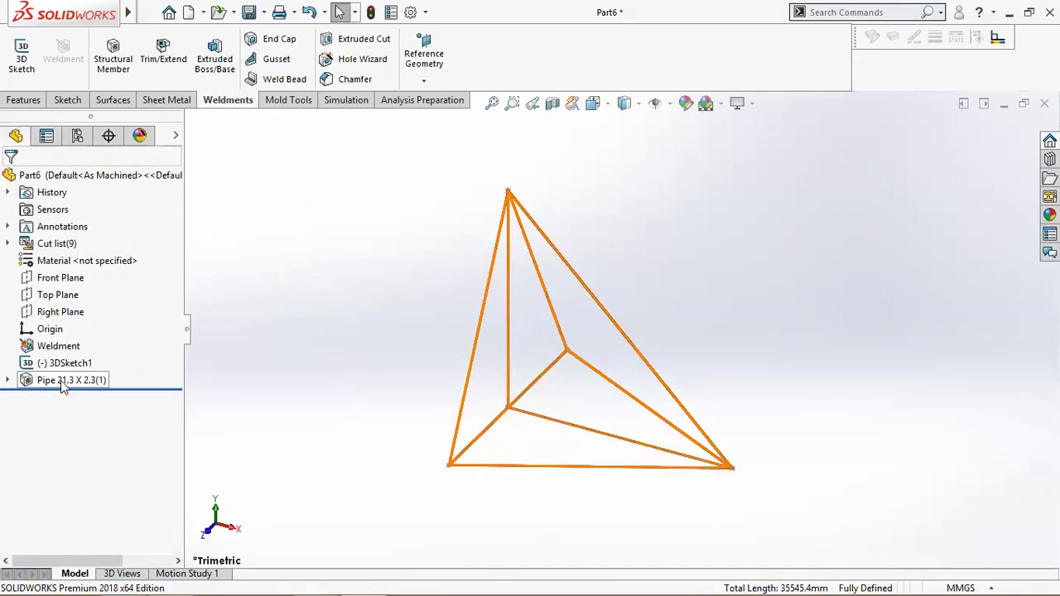
Edit the pipe's profile sketch, viewed from the back and zoomed onto its two circles
left_click(9, 381)
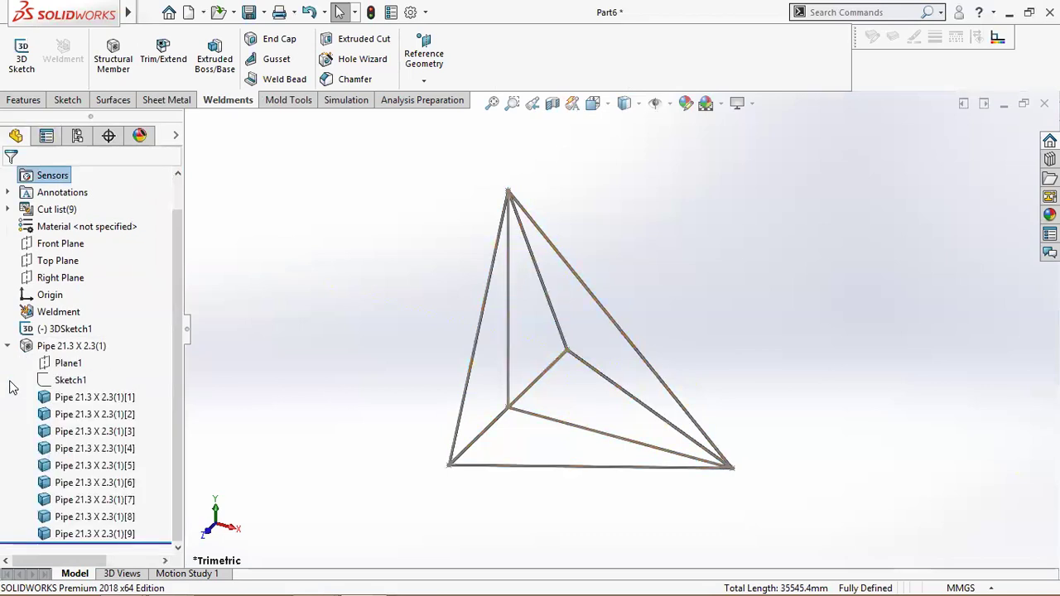
left_click(71, 380)
left_click(80, 345)
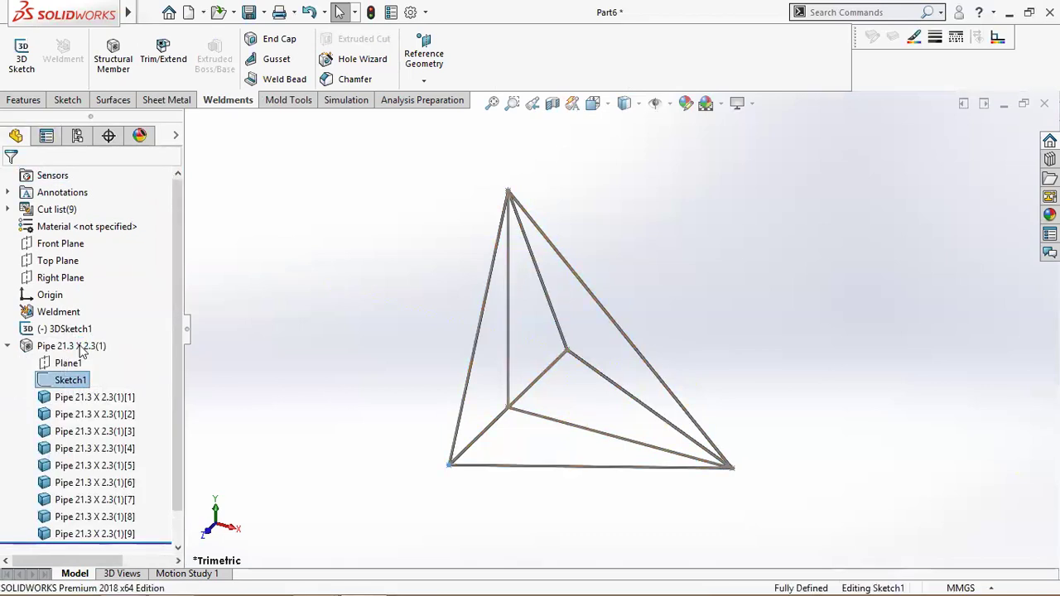
left_click(593, 103)
left_click(675, 198)
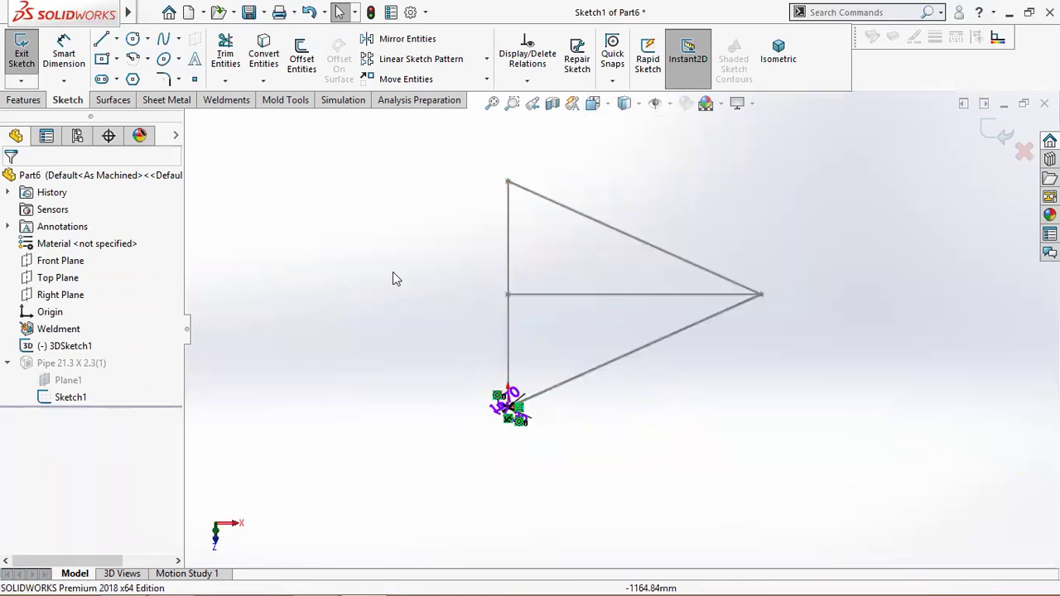
left_click(512, 102)
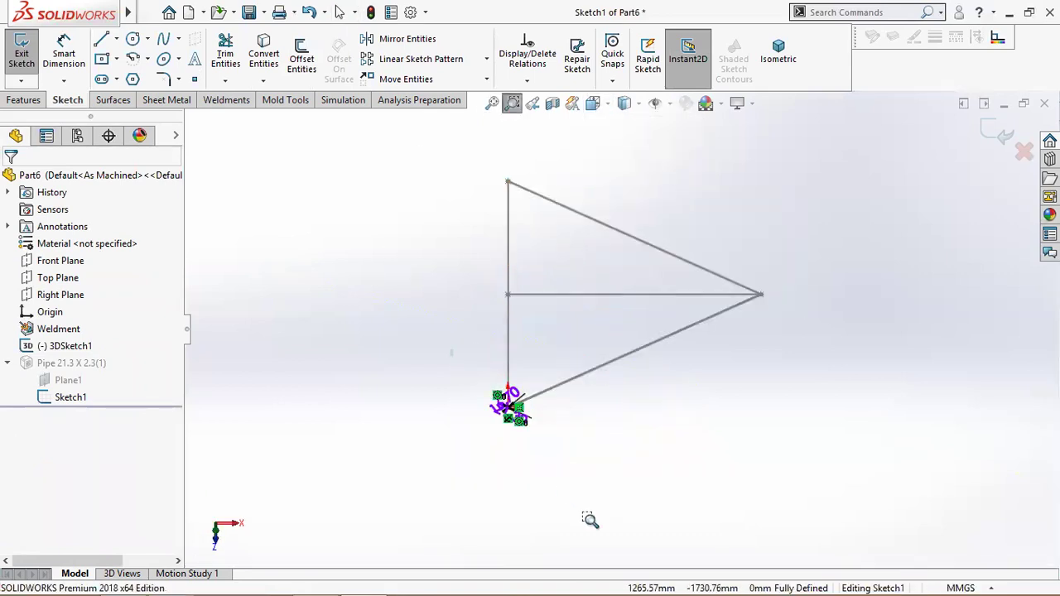
left_click_drag(588, 521, 449, 347)
left_click_drag(549, 182, 686, 339)
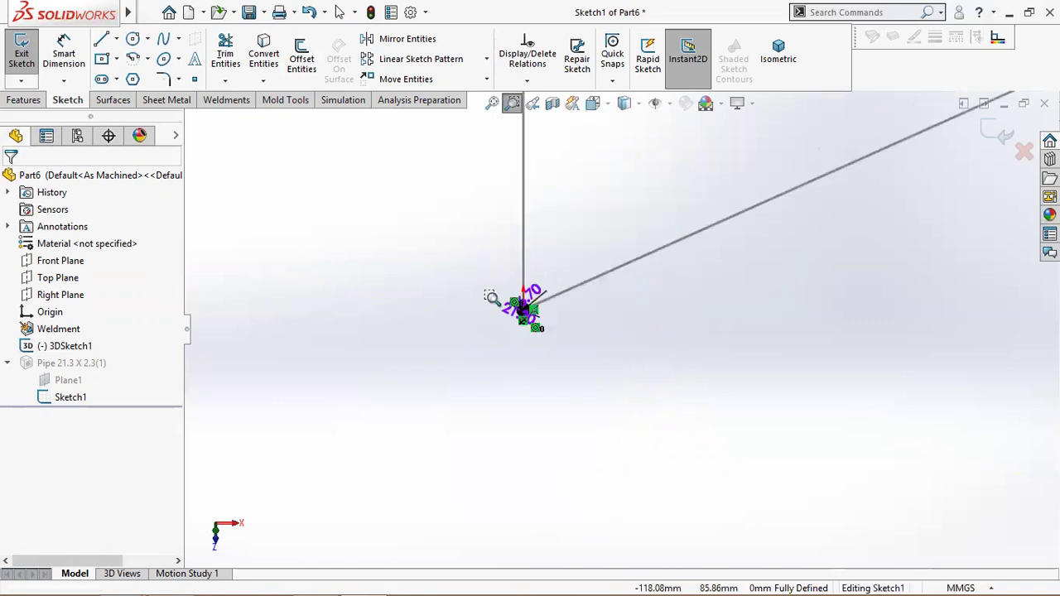
left_click_drag(496, 296, 496, 244)
left_click_drag(456, 182, 651, 303)
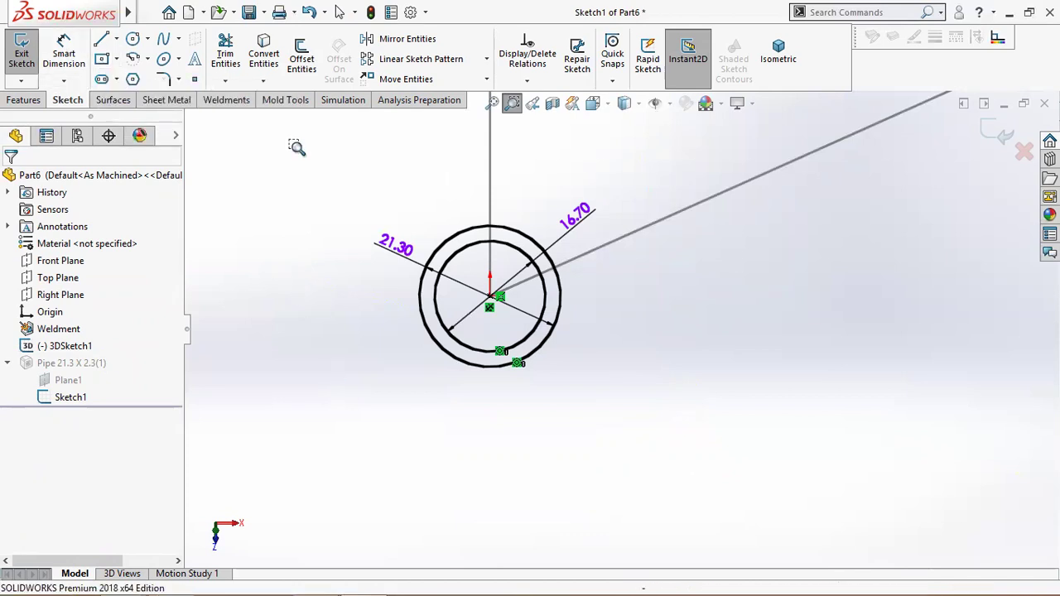
Trim away the inner circle, change the 21.30 diameter to 50, and exit the sketch
left_click(224, 54)
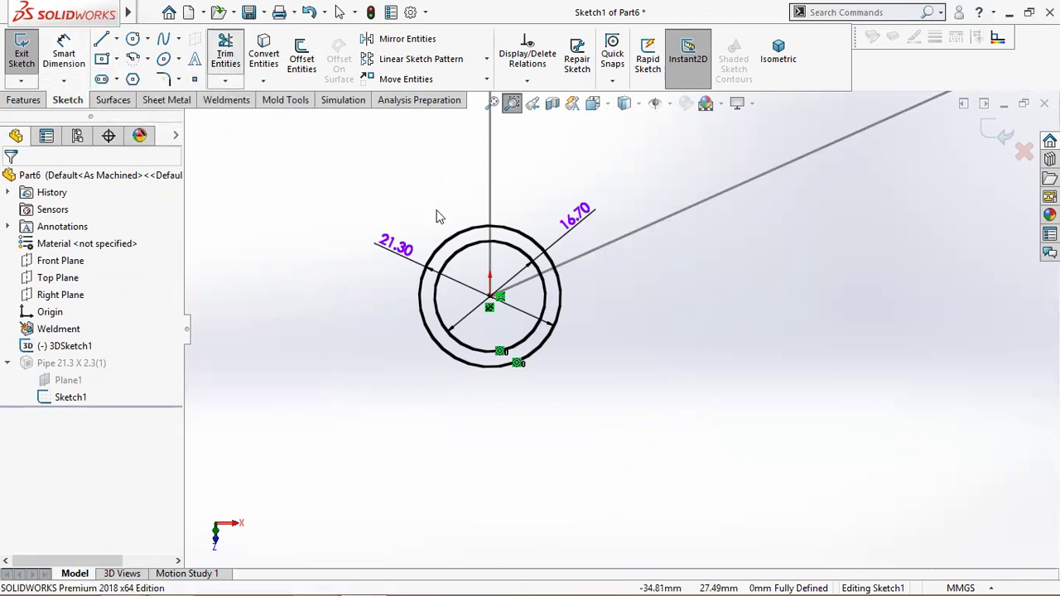
left_click(517, 252)
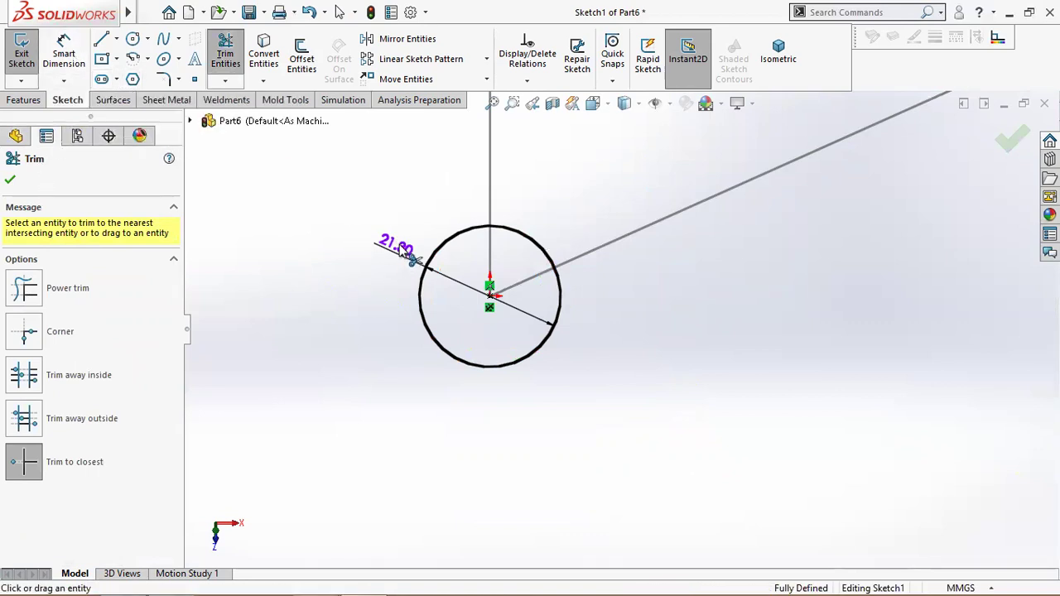
left_click(10, 179)
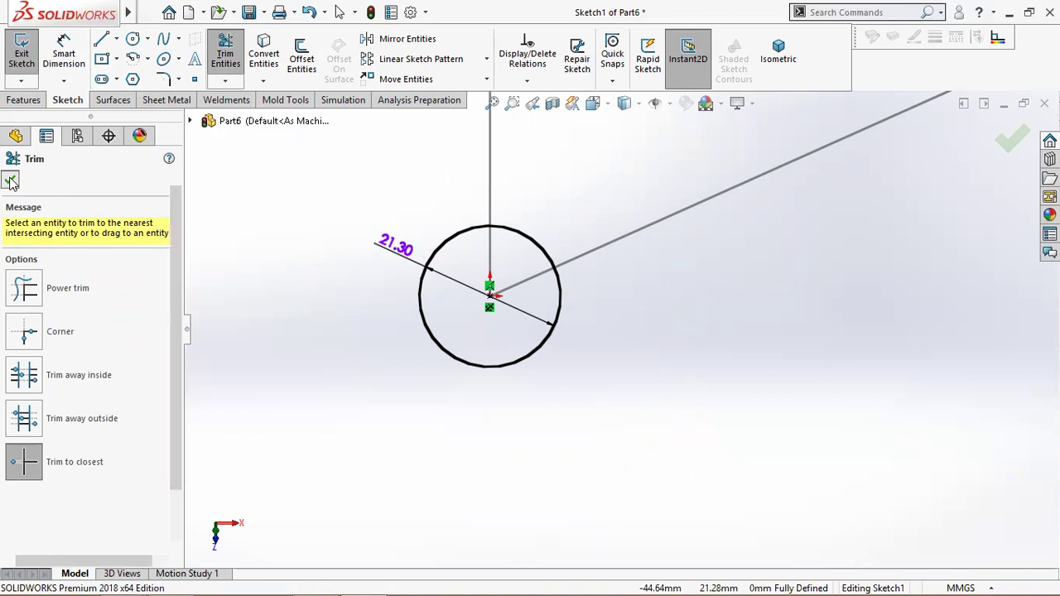
double_click(398, 245)
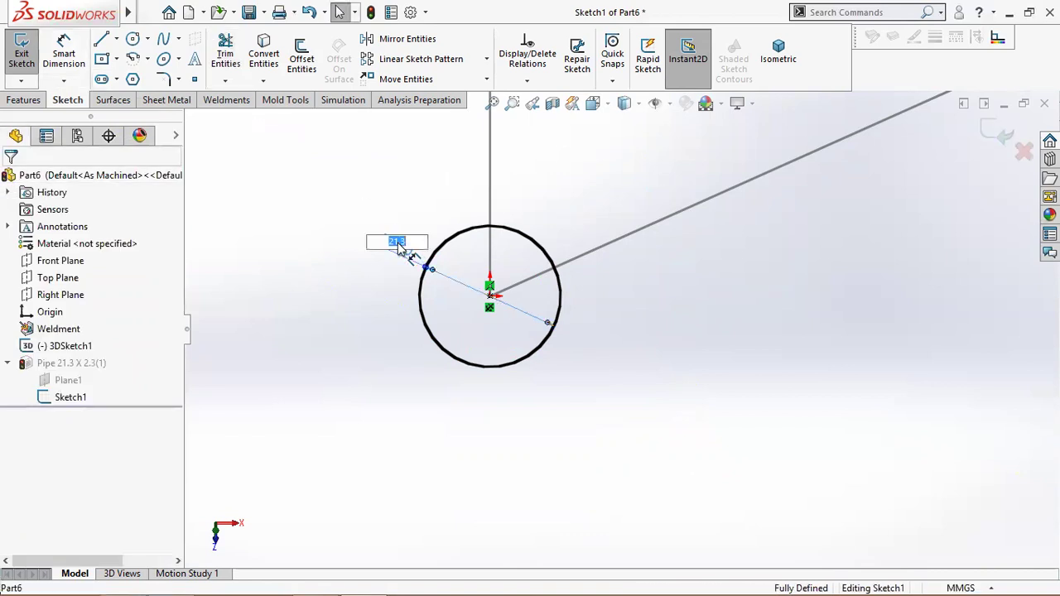
type("50")
key("Return")
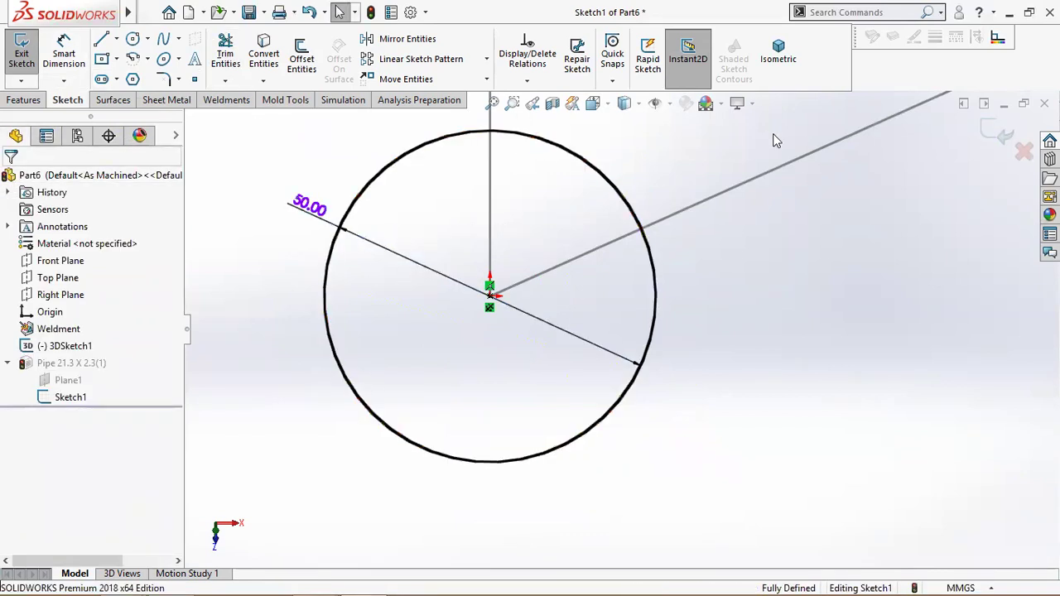
left_click(994, 136)
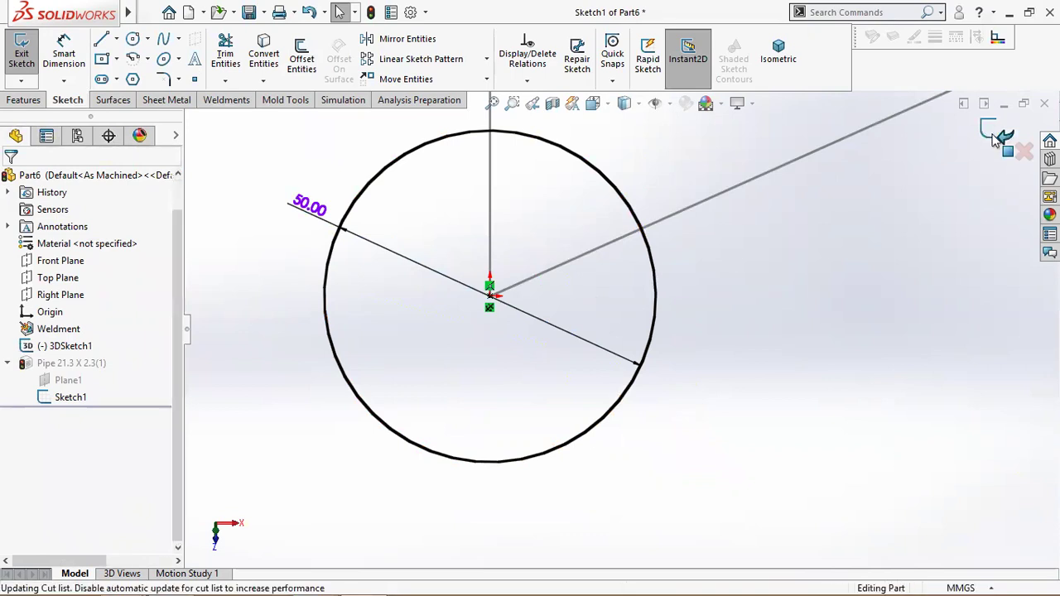
left_click(593, 103)
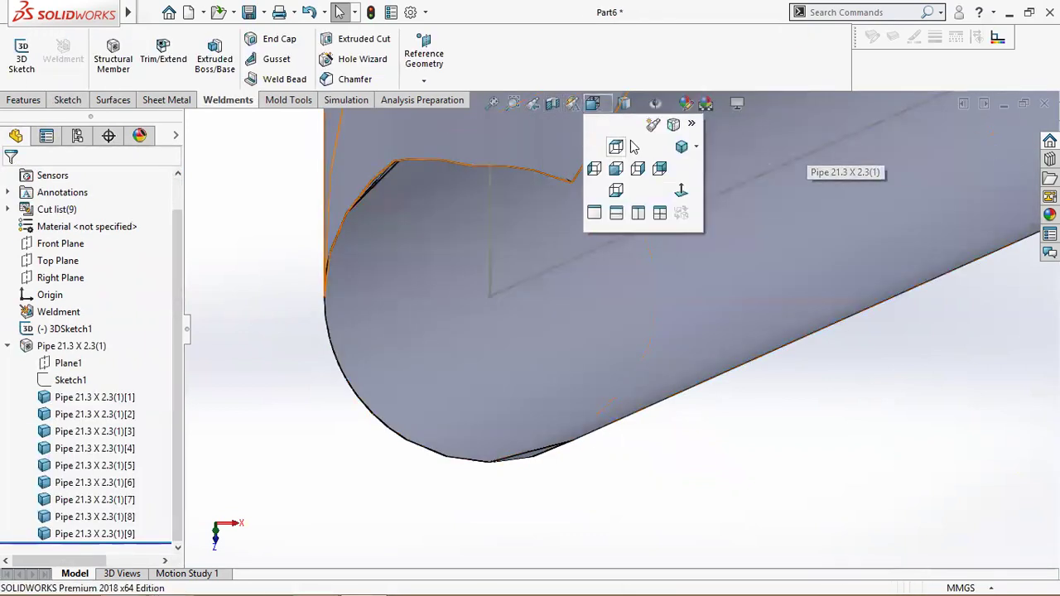
left_click(680, 149)
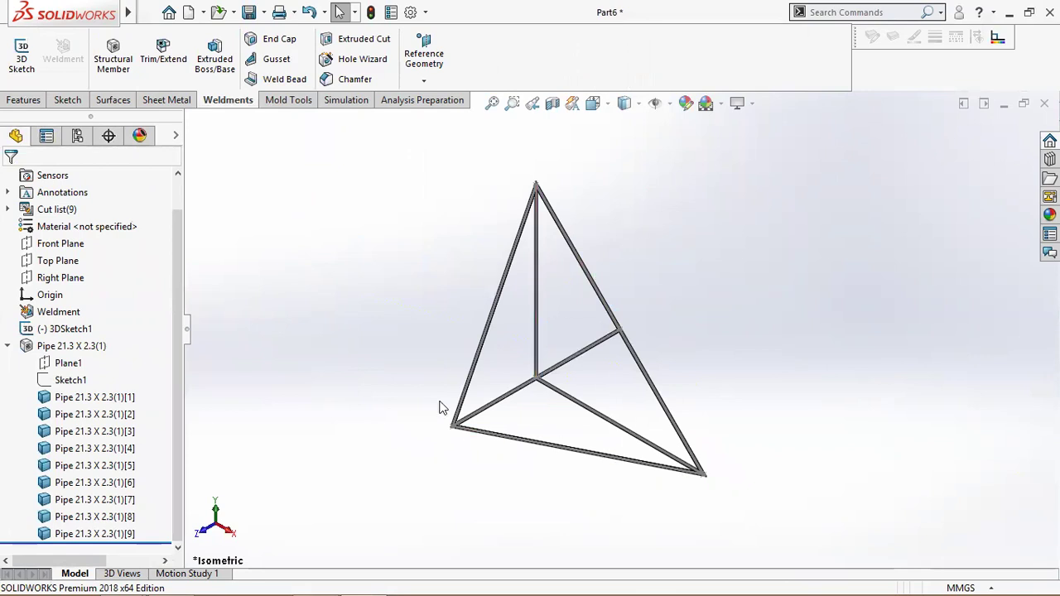
Rotate the truss to inspect it, return to isometric view, and bring up the Simulation New Study choices
key("Left")
key("Left")
key("Left")
key("Left")
key("Left")
key("Left")
key("Left")
key("Left")
key("Down")
key("Down")
key("Left")
key("Left")
key("Left")
key("Down")
key("Down")
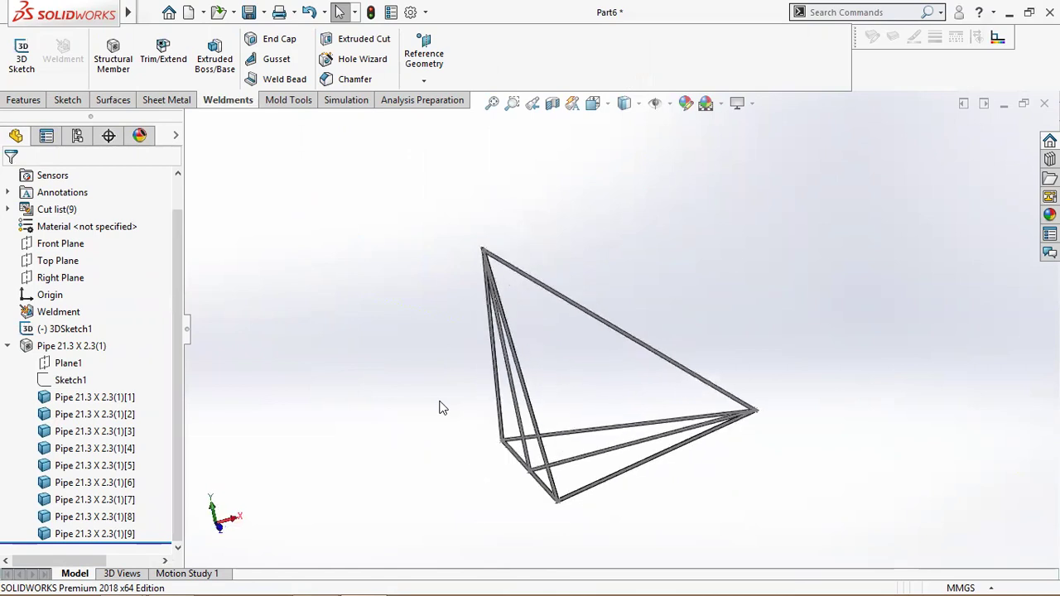
key("Left")
key("Left")
key("Left")
key("Left")
key("Left")
key("Left")
key("Left")
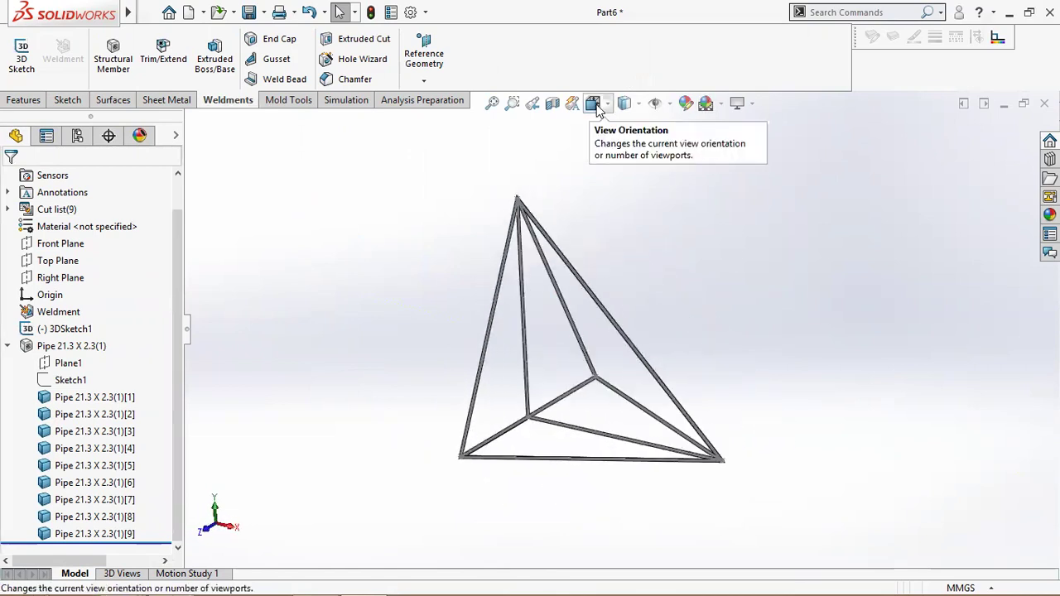
left_click(593, 103)
left_click(695, 147)
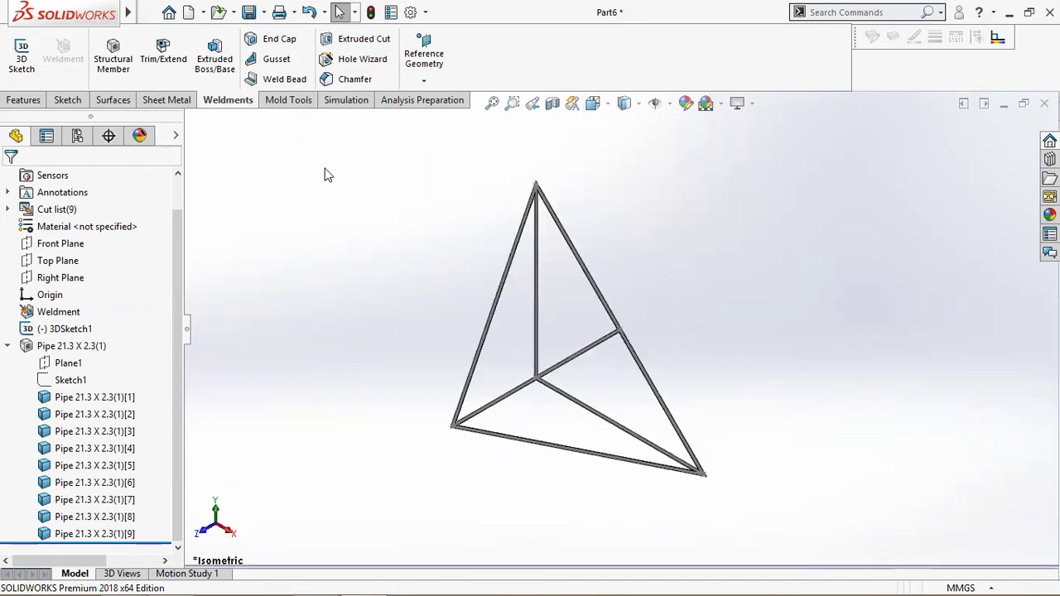
left_click(346, 99)
left_click(17, 80)
Create a new static study and expand Part6's cut list into its pipe groups
left_click(41, 99)
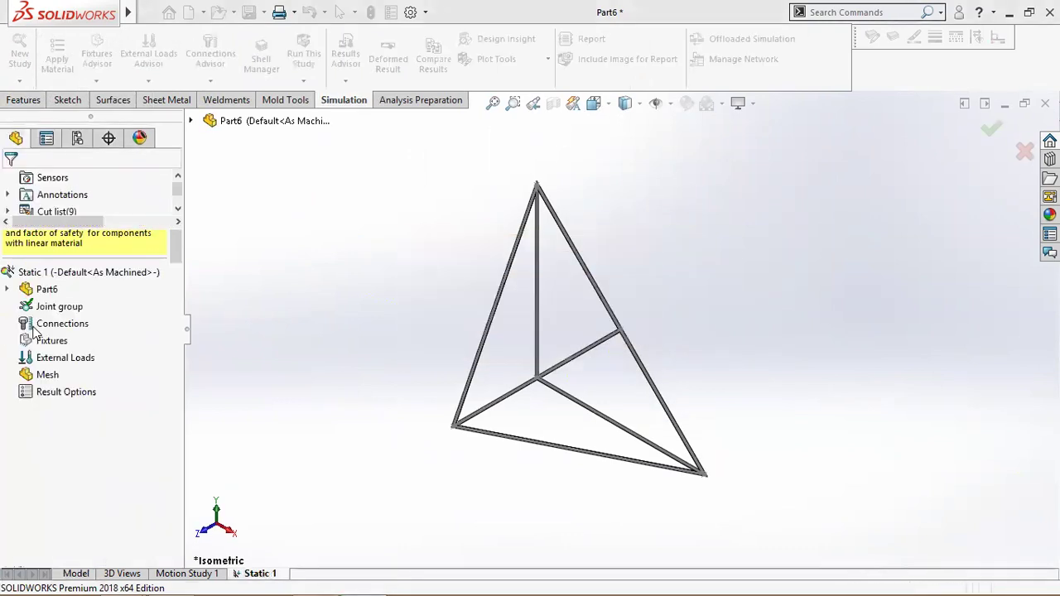
left_click(6, 289)
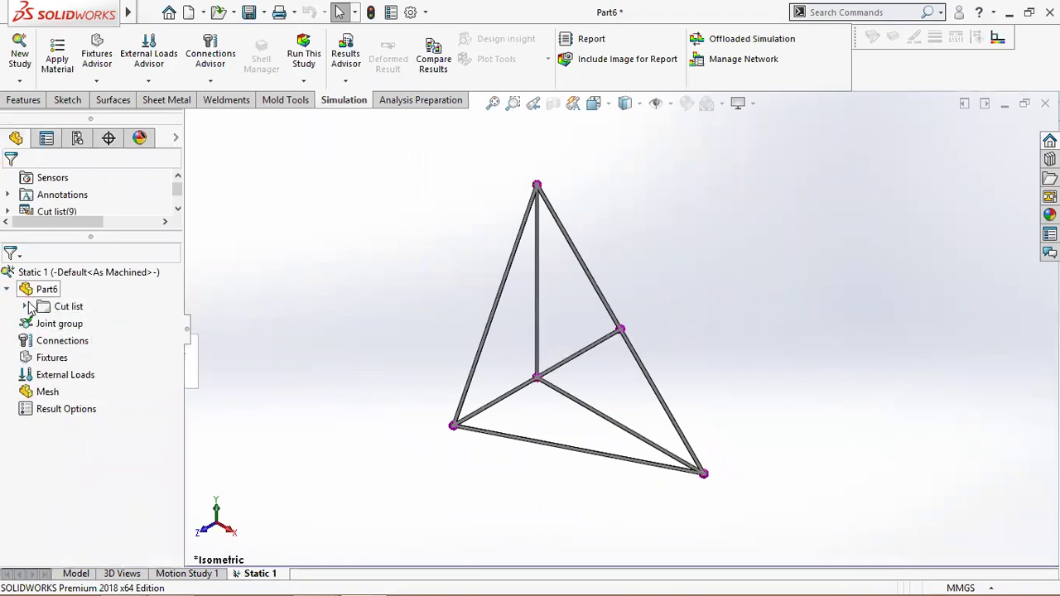
left_click(24, 306)
Apply Plain Carbon Steel to all Part6 bodies from the favourite materials
right_click(44, 294)
mouse_move(139, 329)
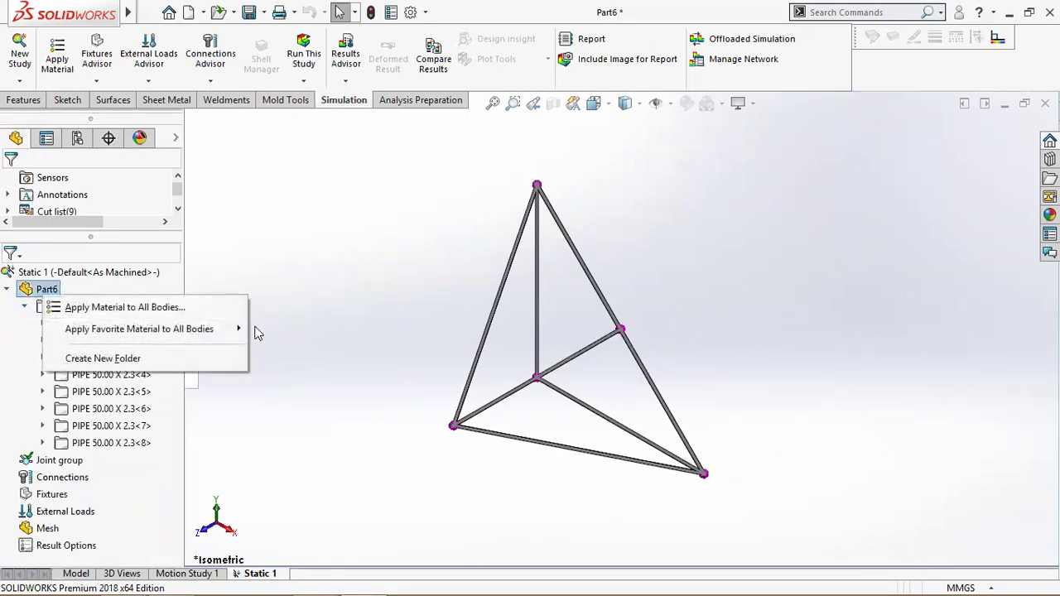
left_click(286, 330)
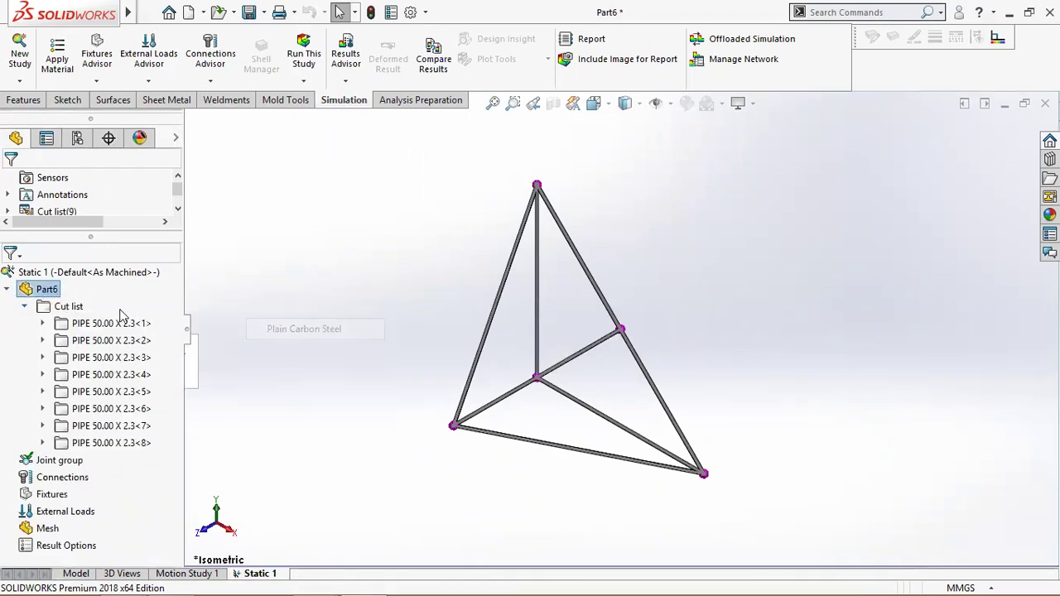
left_click(42, 323)
right_click(93, 347)
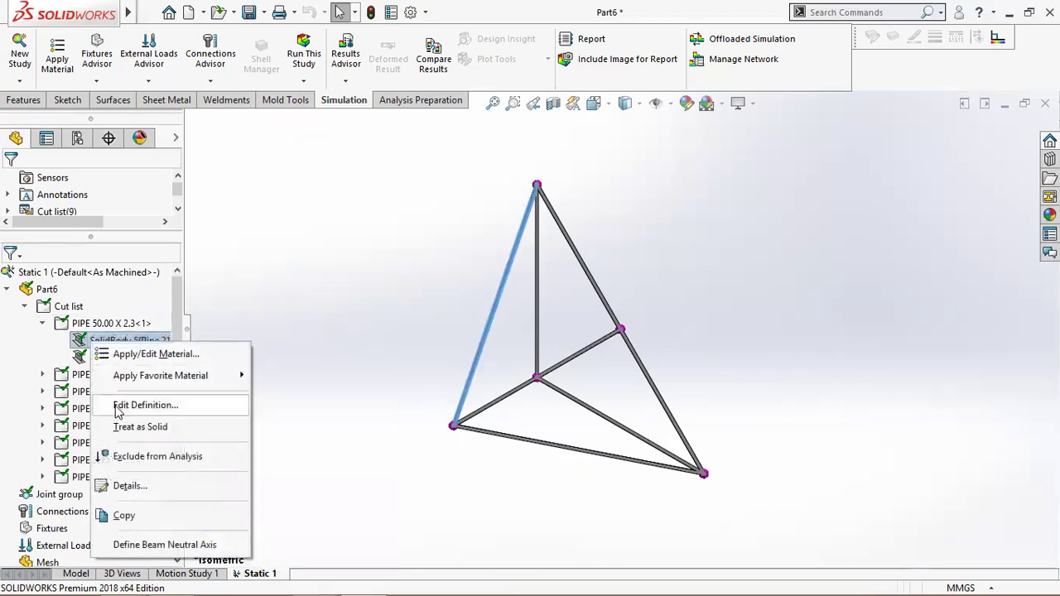
Set SolidBody 5 and SolidBody 7 to the Truss beam type
left_click(124, 404)
left_click(26, 244)
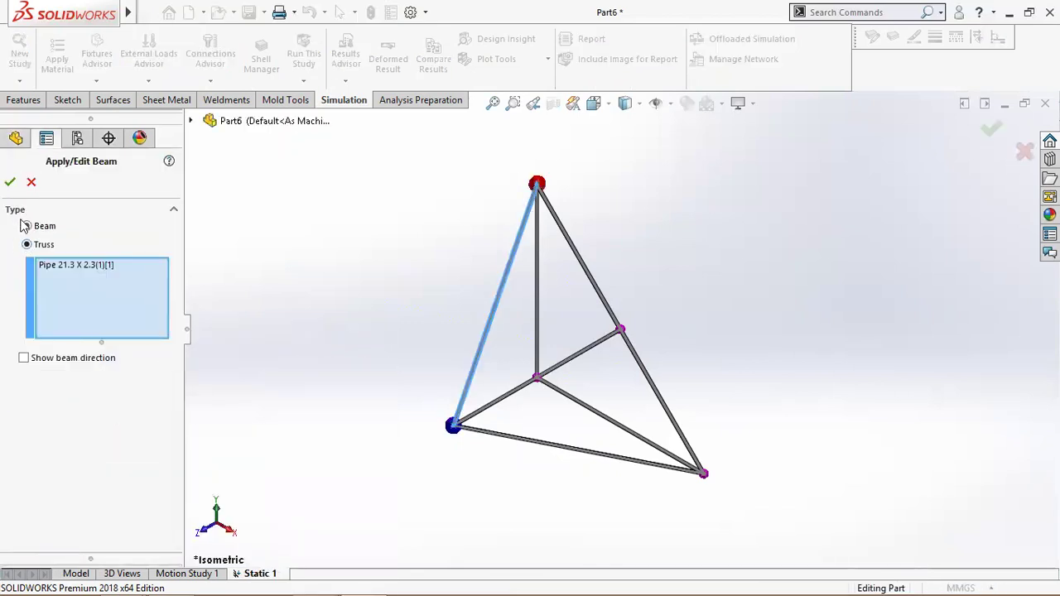
left_click(10, 184)
right_click(91, 357)
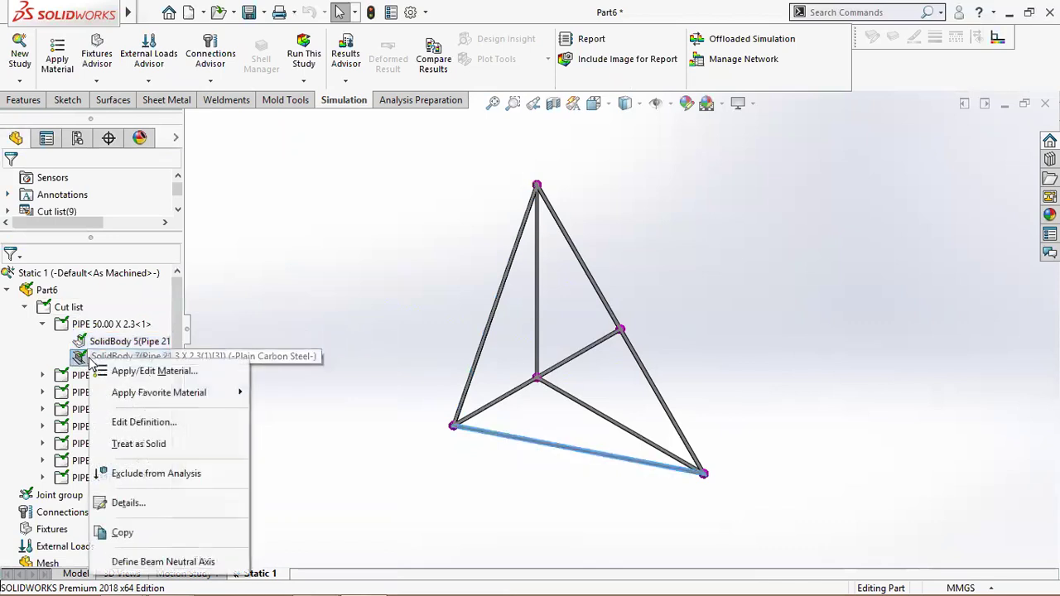
left_click(128, 421)
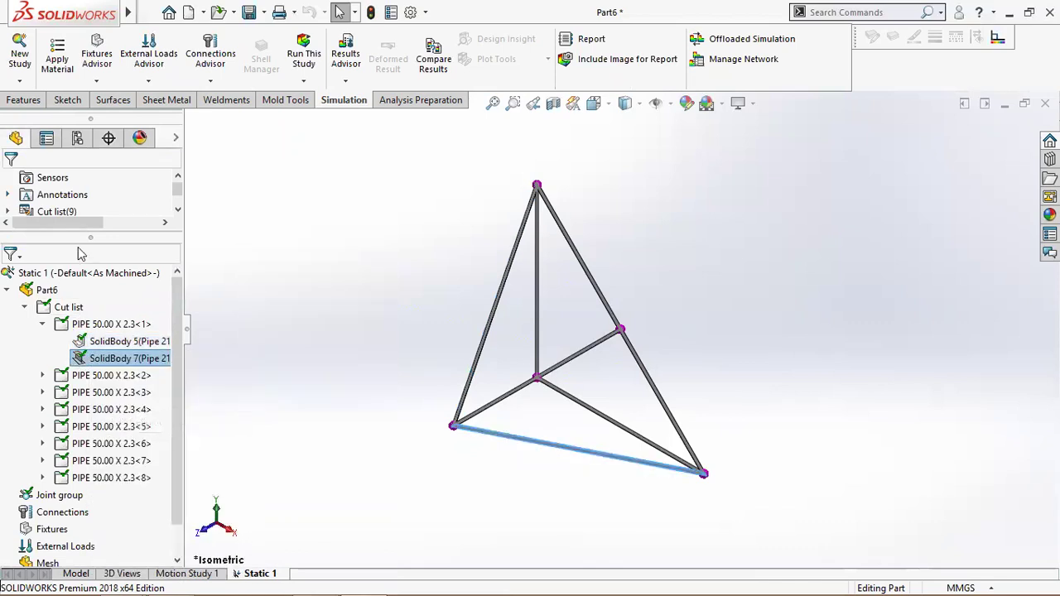
left_click(9, 184)
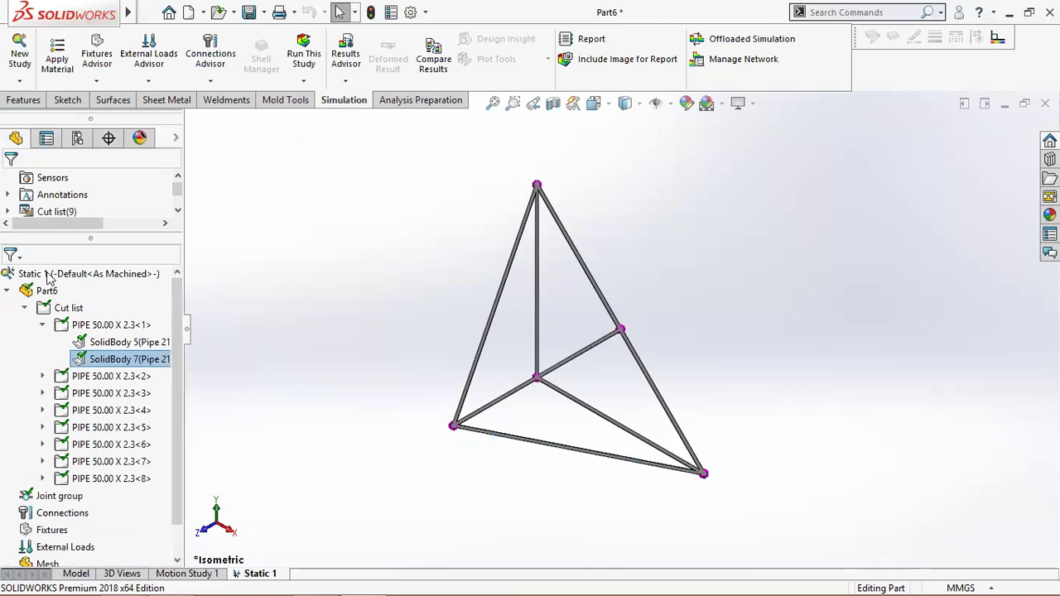
Set SolidBody 2 and SolidBody 1 in the second and third pipe groups to Truss
left_click(43, 376)
right_click(89, 402)
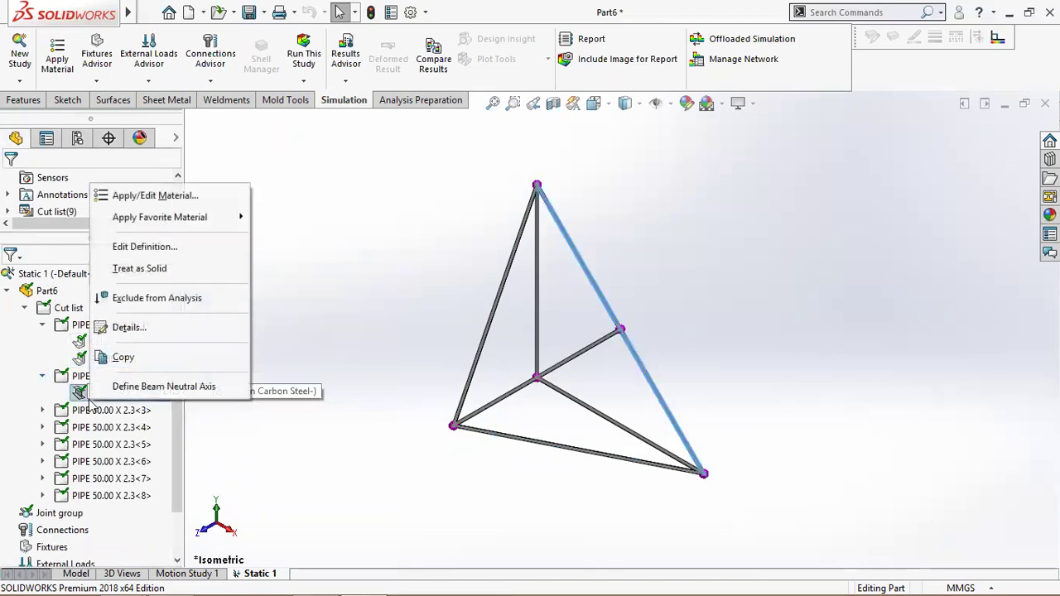
left_click(169, 245)
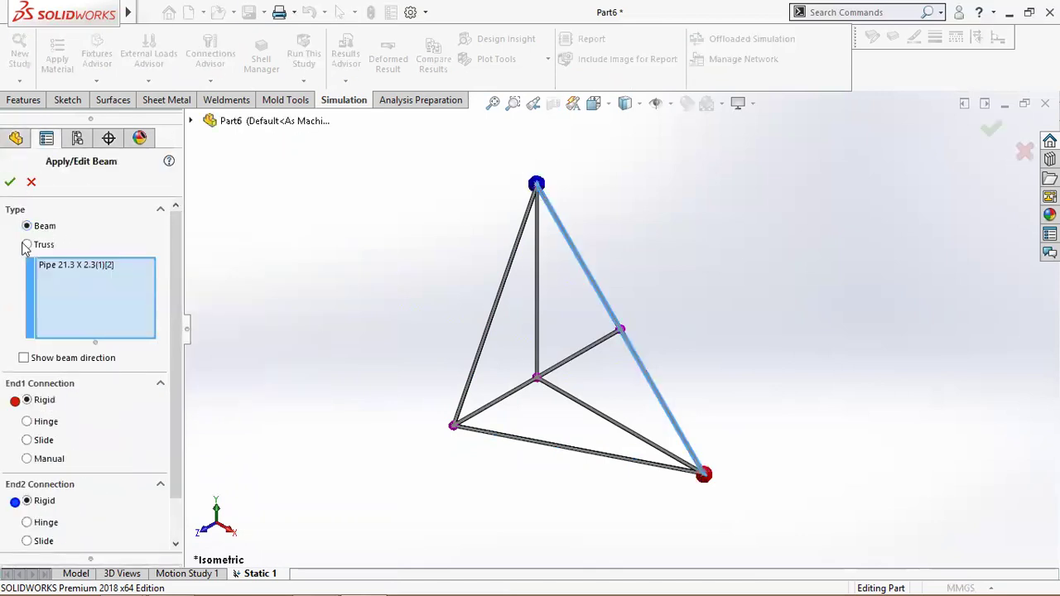
left_click(27, 244)
left_click(10, 184)
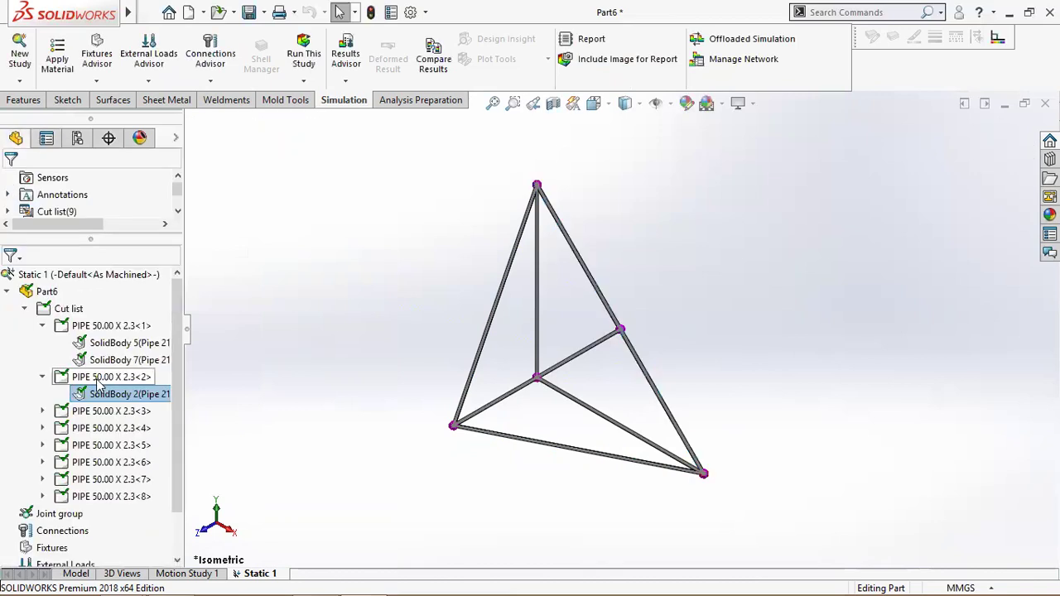
left_click(43, 411)
right_click(88, 427)
left_click(124, 271)
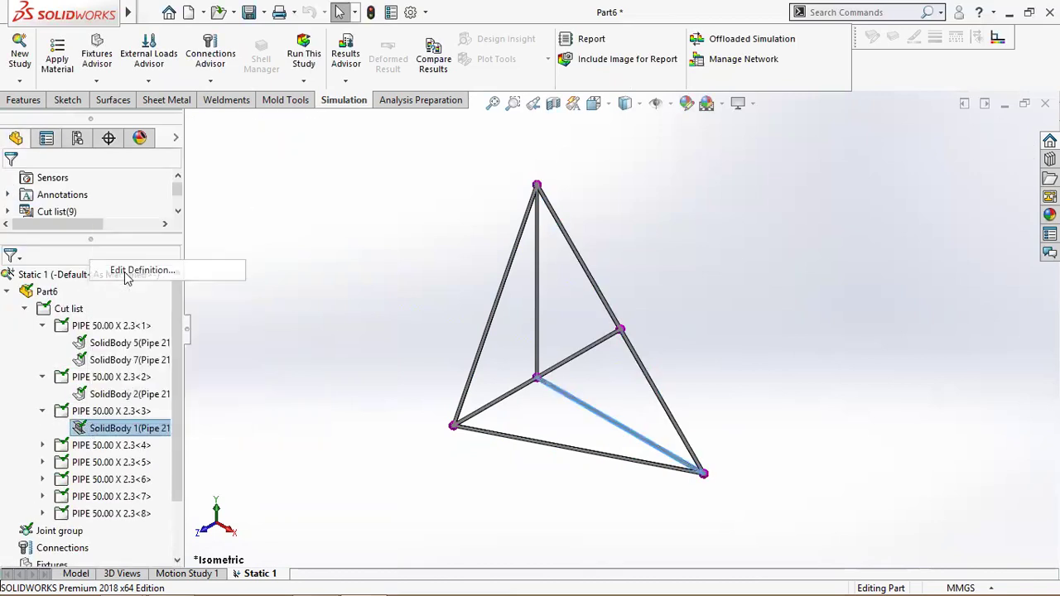
left_click(27, 244)
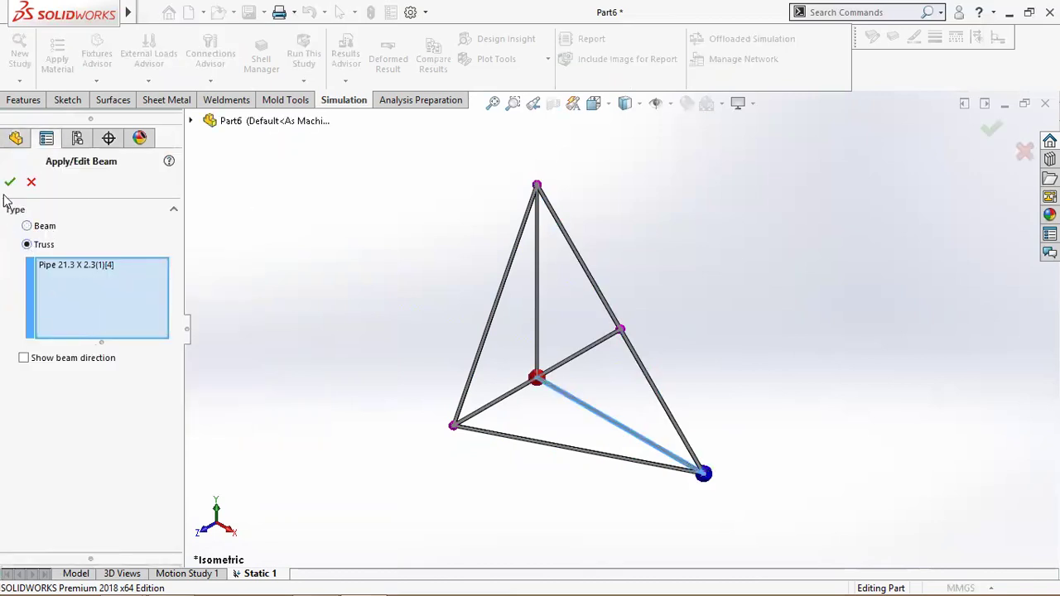
left_click(9, 182)
Set SolidBody 8 and SolidBody 9 in the fourth and fifth pipe groups to Truss
left_click(43, 445)
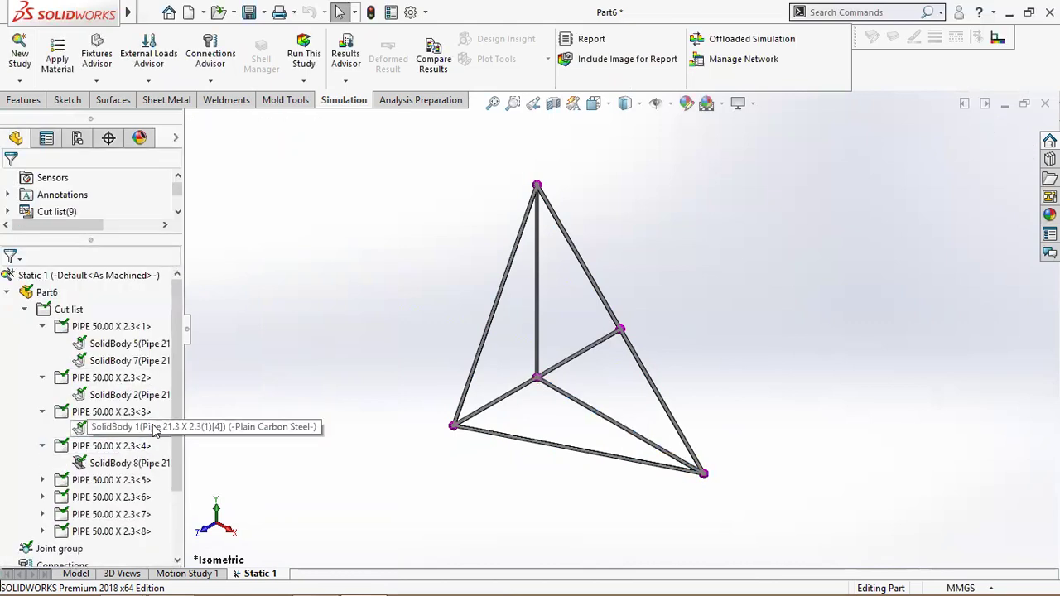
scroll(116, 414, "down", 1)
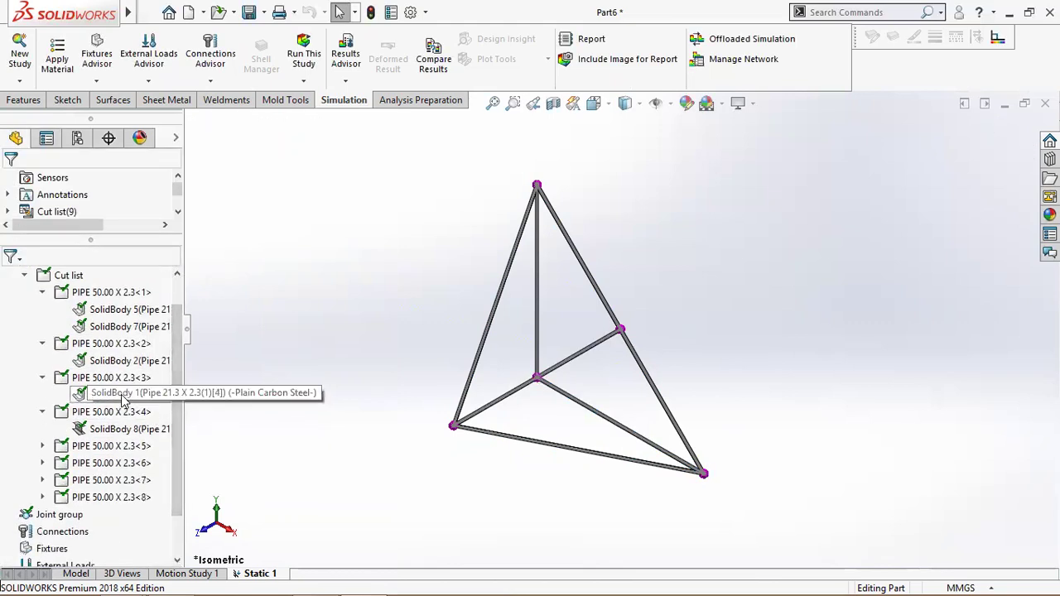
right_click(112, 428)
left_click(137, 273)
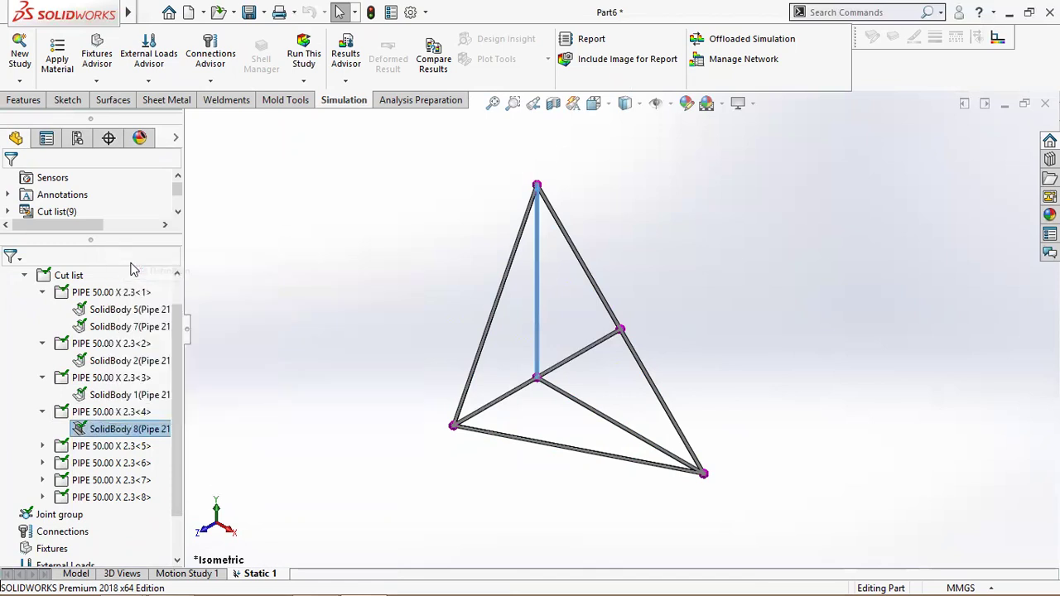
left_click(26, 244)
left_click(10, 183)
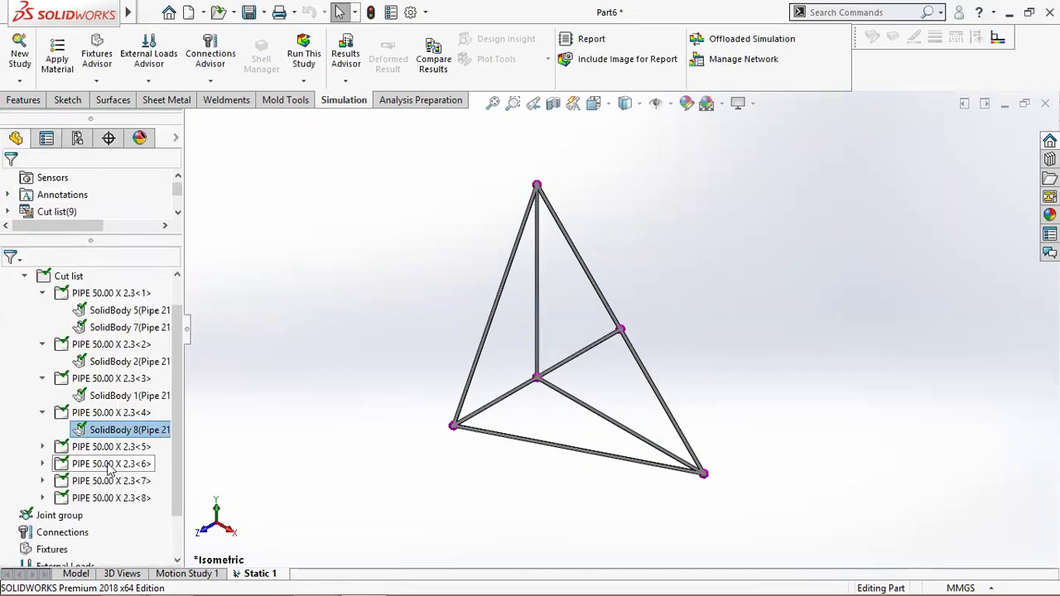
left_click(43, 446)
right_click(96, 468)
left_click(141, 310)
left_click(26, 245)
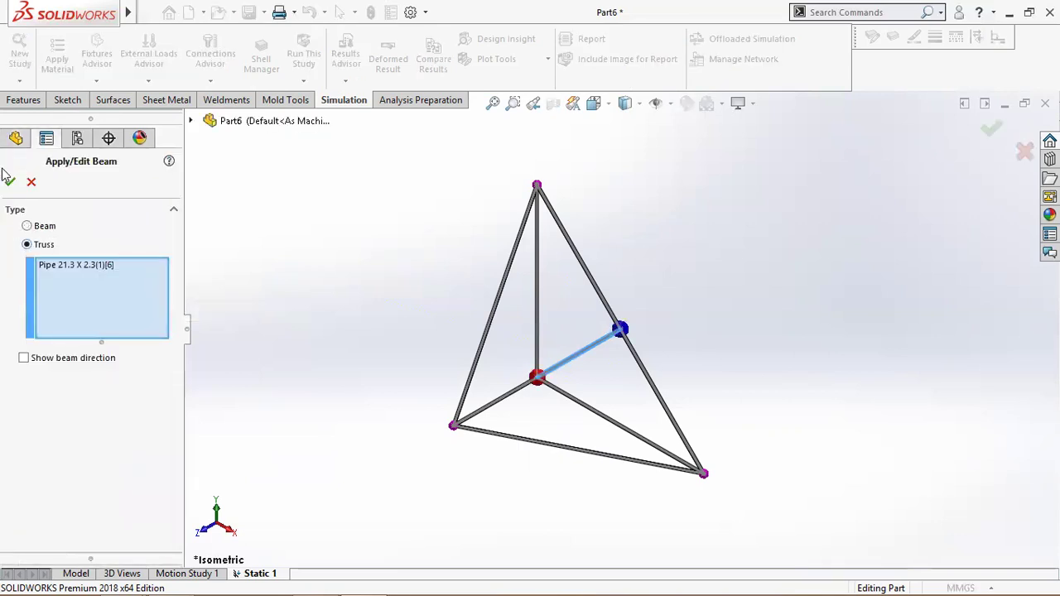
left_click(10, 181)
Set SolidBody 3 and SolidBody 4 to the Truss type
left_click(42, 413)
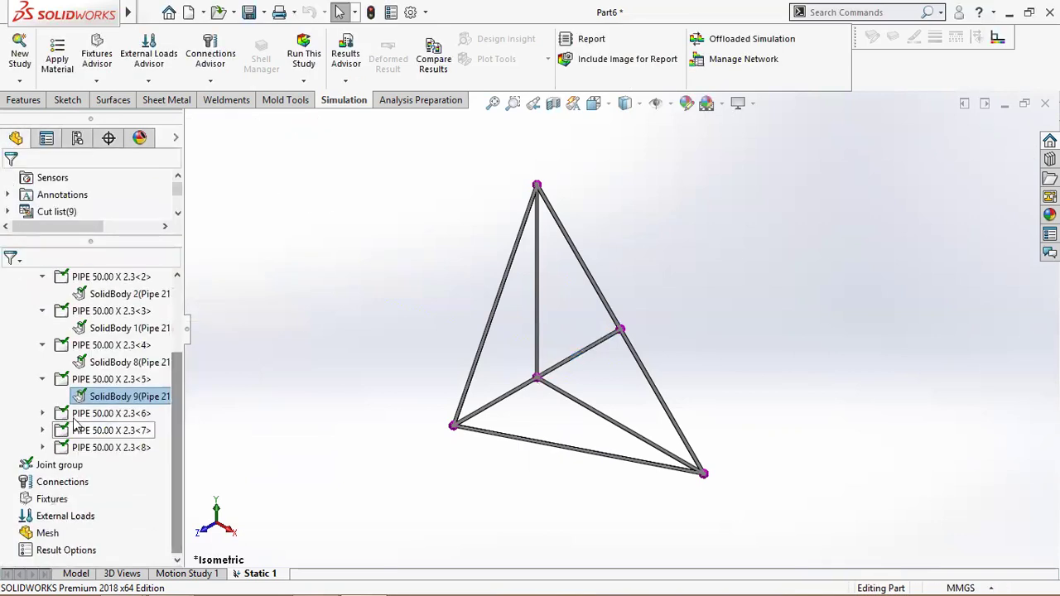
right_click(108, 430)
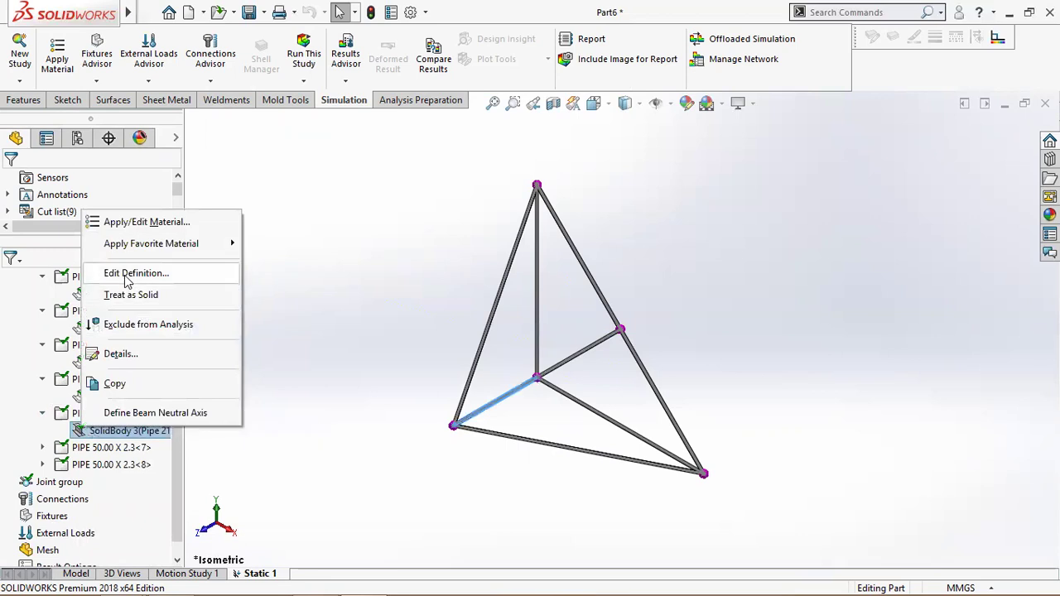
left_click(144, 274)
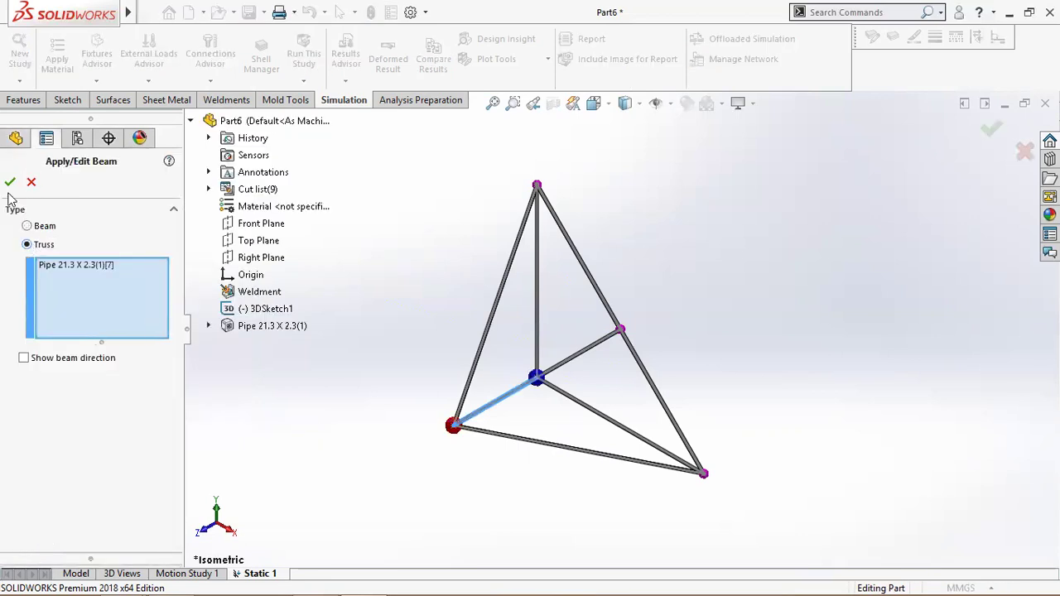
left_click(10, 181)
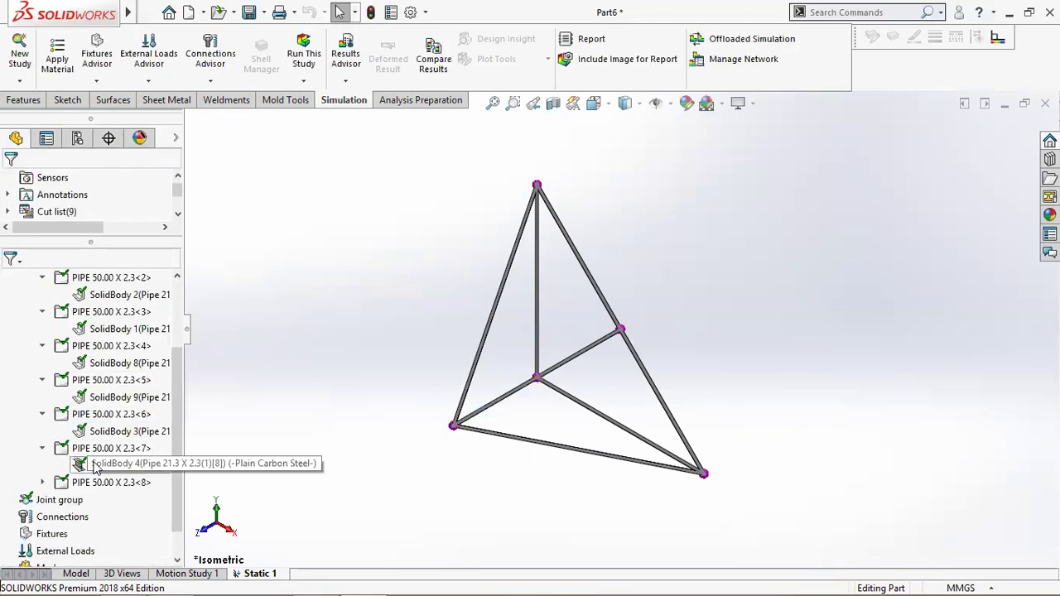
right_click(94, 467)
left_click(30, 248)
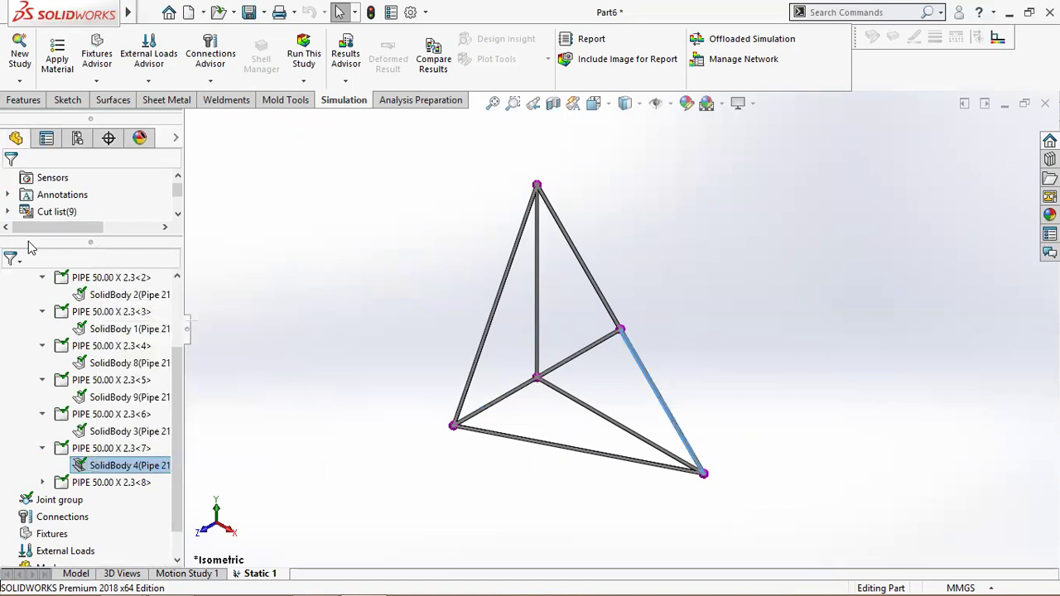
left_click(27, 244)
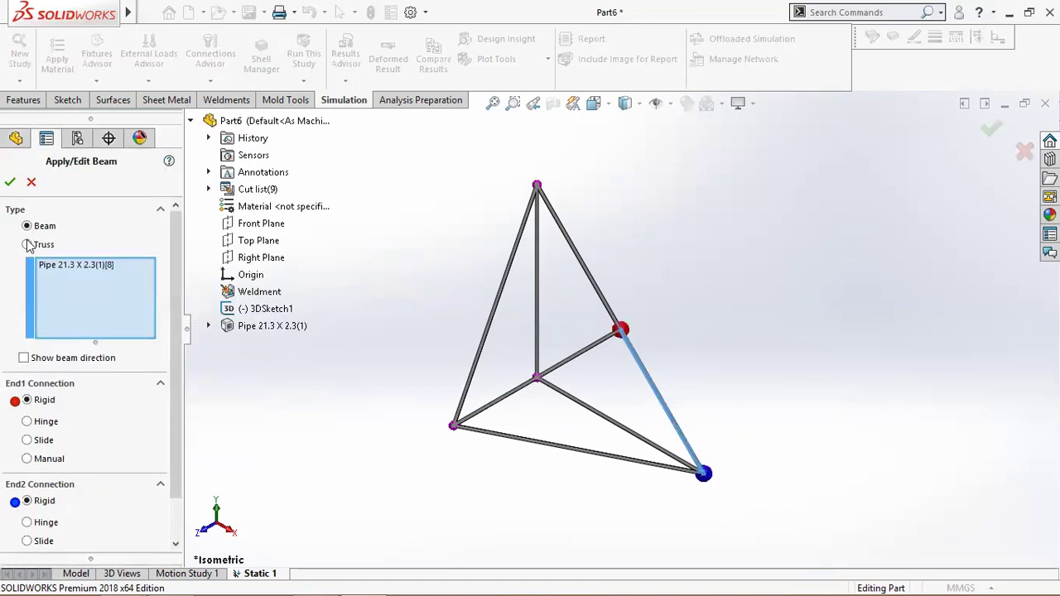
left_click(10, 183)
Set SolidBody 6 in the last pipe group to the Truss type
left_click(43, 483)
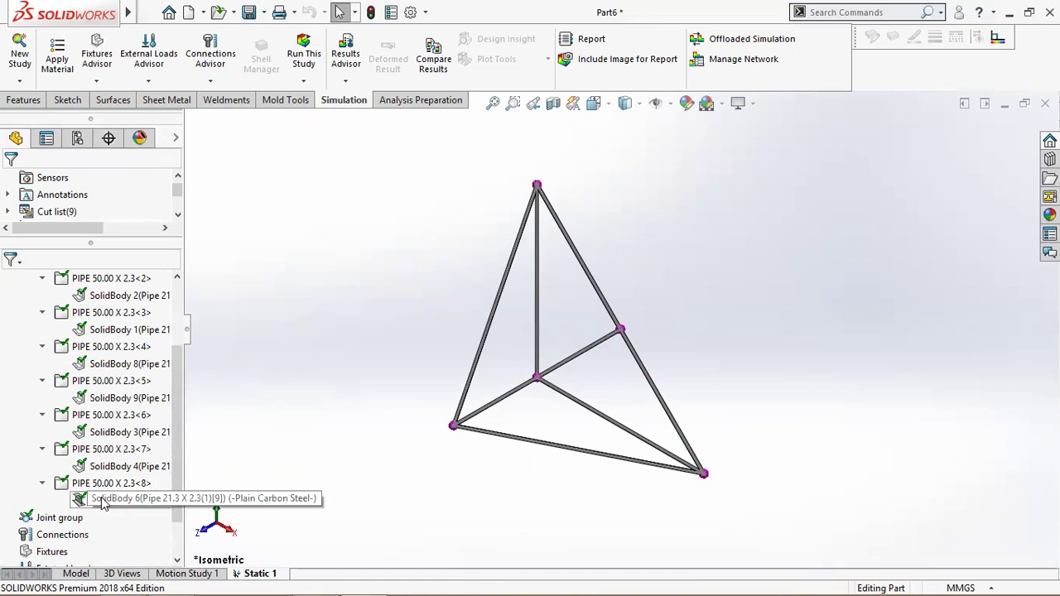
right_click(99, 500)
left_click(154, 343)
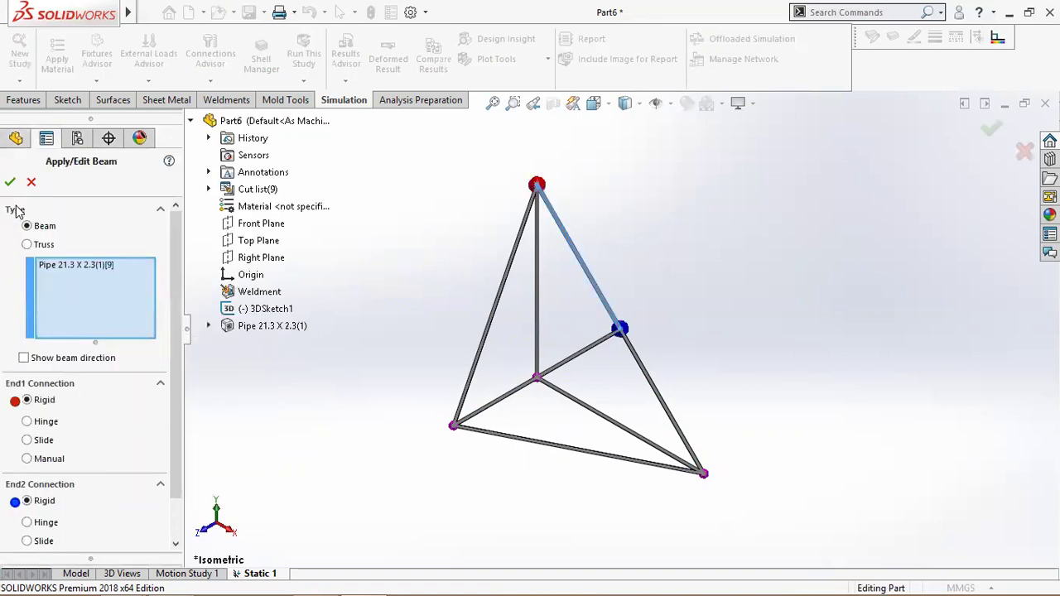
left_click(27, 245)
left_click(10, 183)
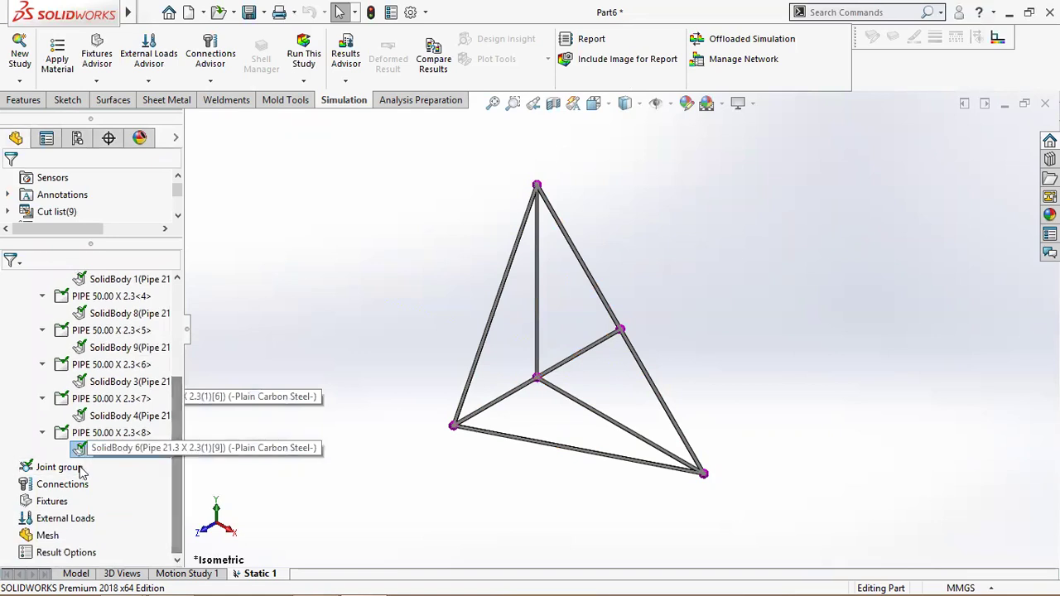
Add a Fixed Geometry fixture on the bottom-left, mid-right and top truss joints
right_click(41, 502)
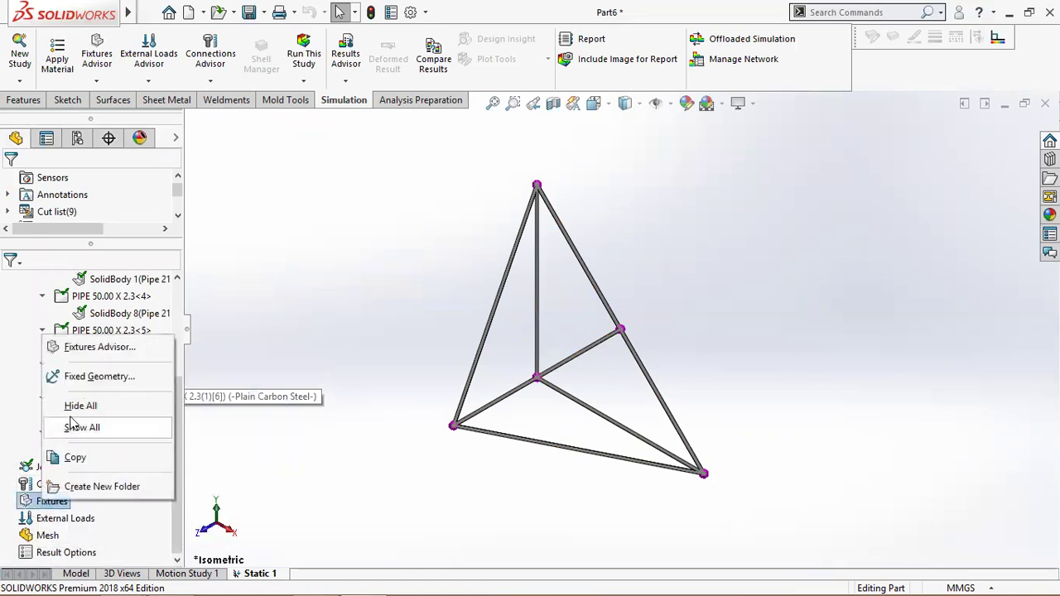
left_click(93, 374)
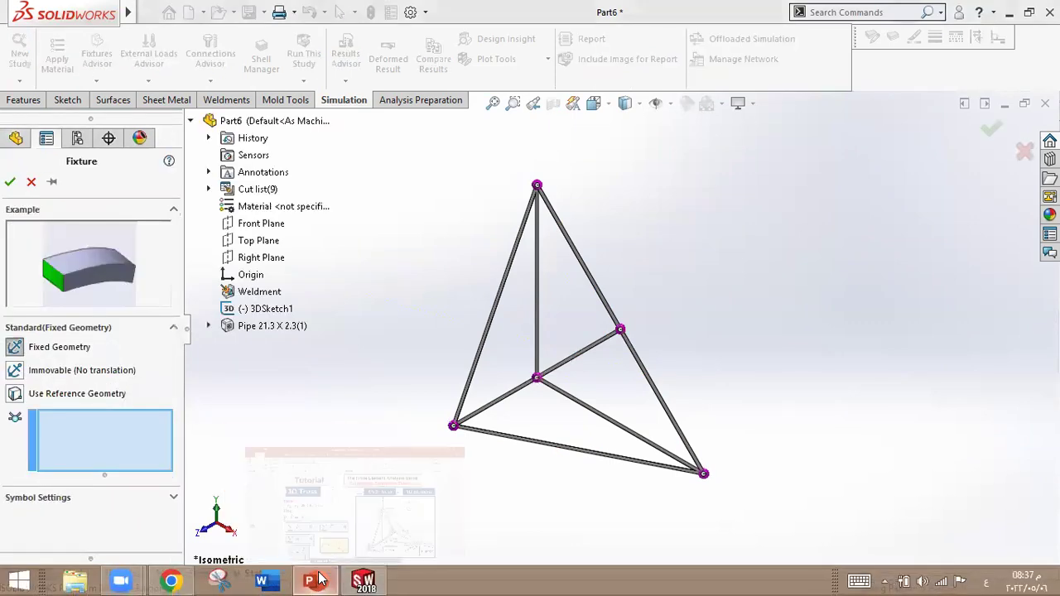
left_click(313, 580)
left_click(318, 580)
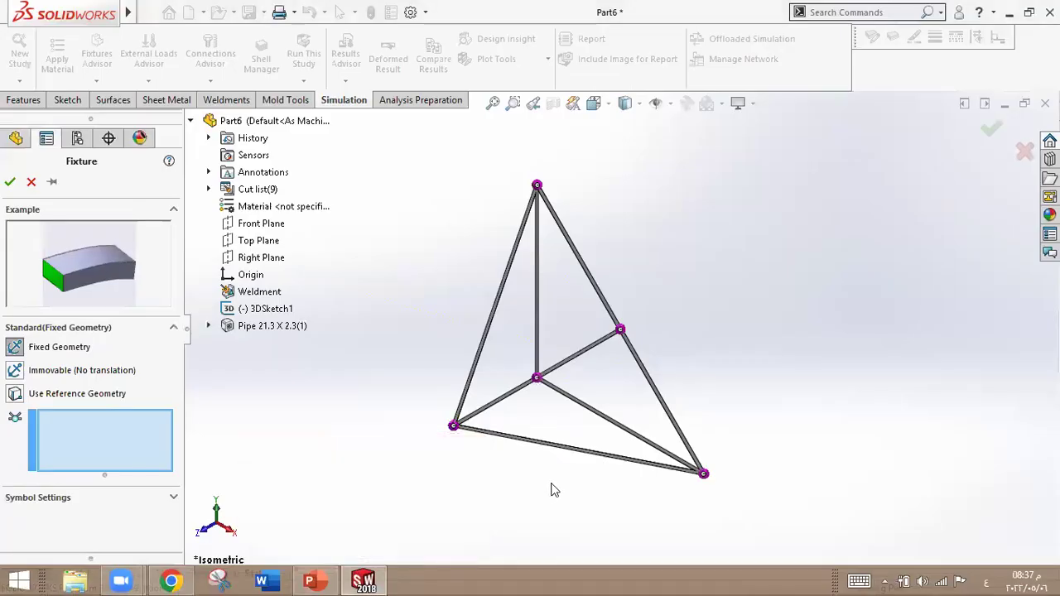
left_click(454, 427)
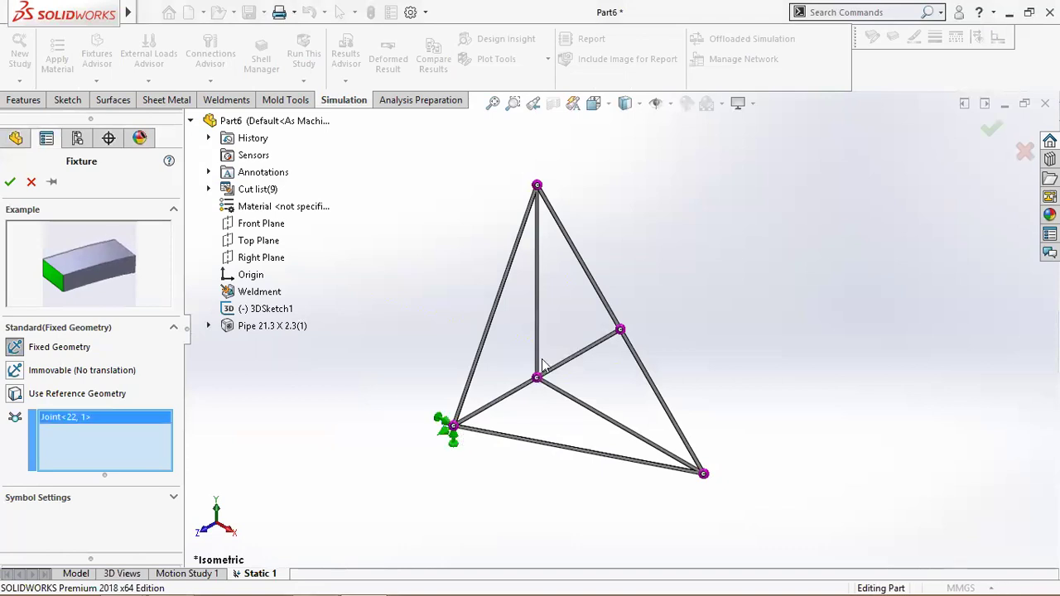
left_click(620, 329)
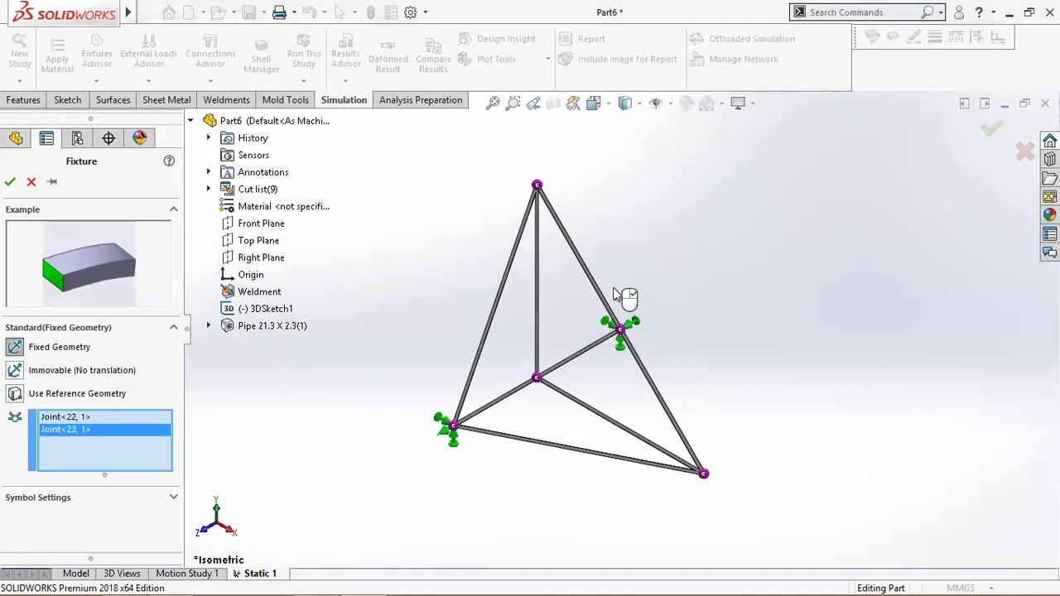
left_click(538, 186)
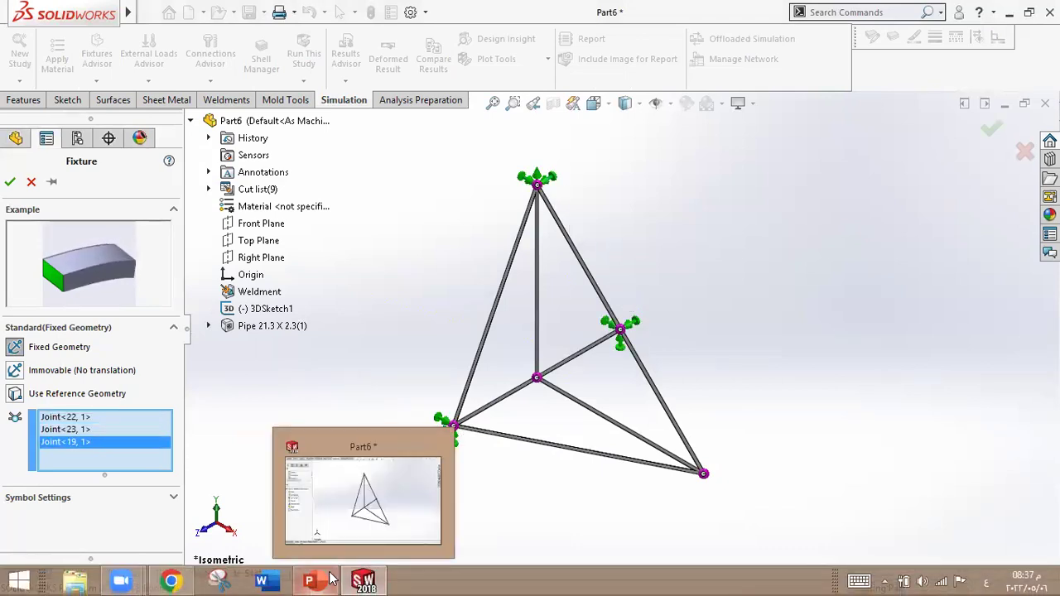
left_click(327, 579)
left_click(329, 579)
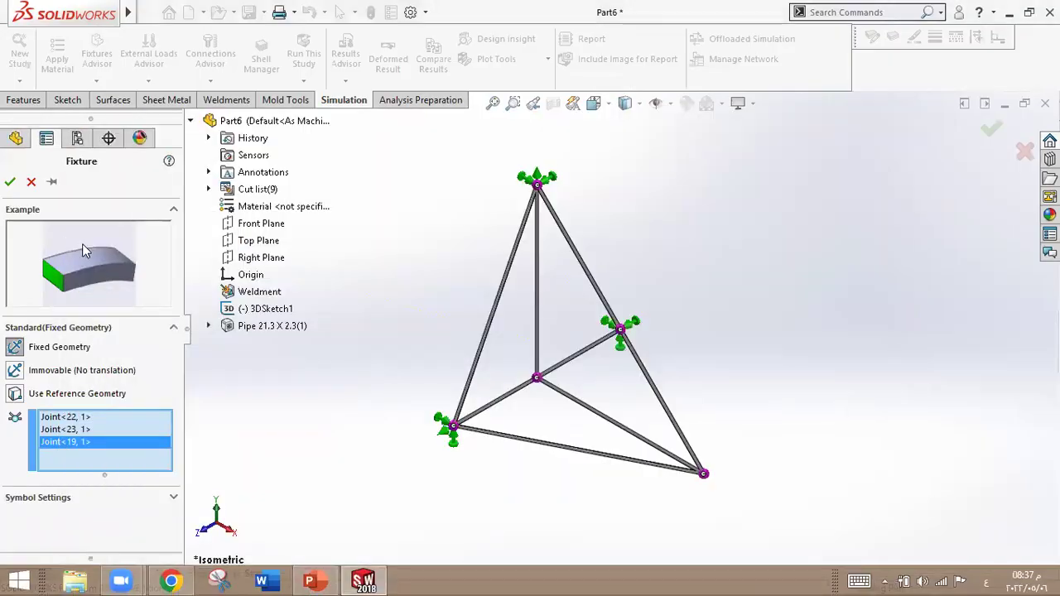
left_click(8, 183)
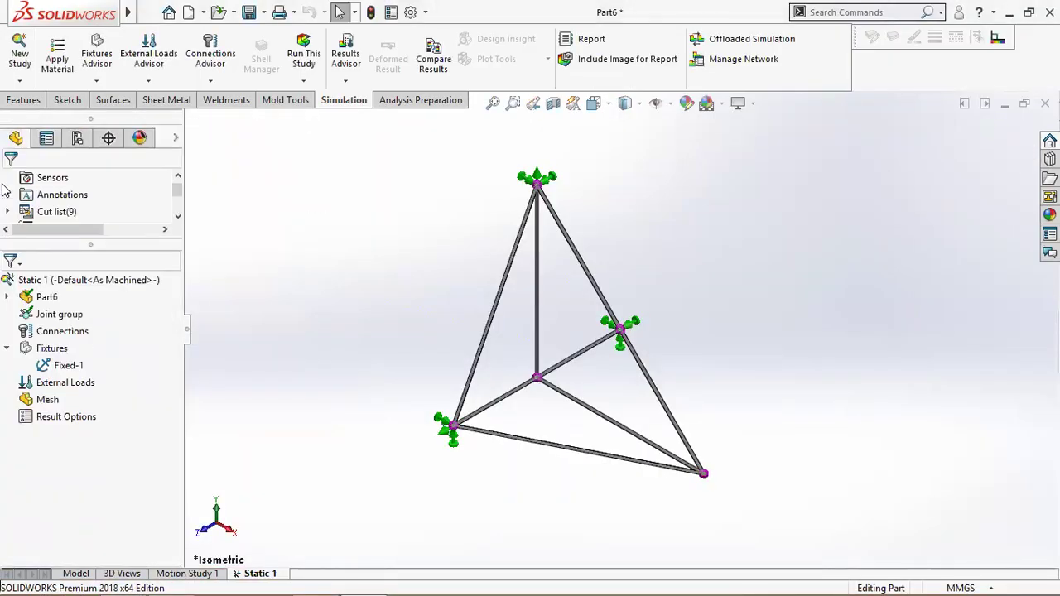
Start a force load on the bottom-right joint with the Top Plane as direction reference
right_click(58, 401)
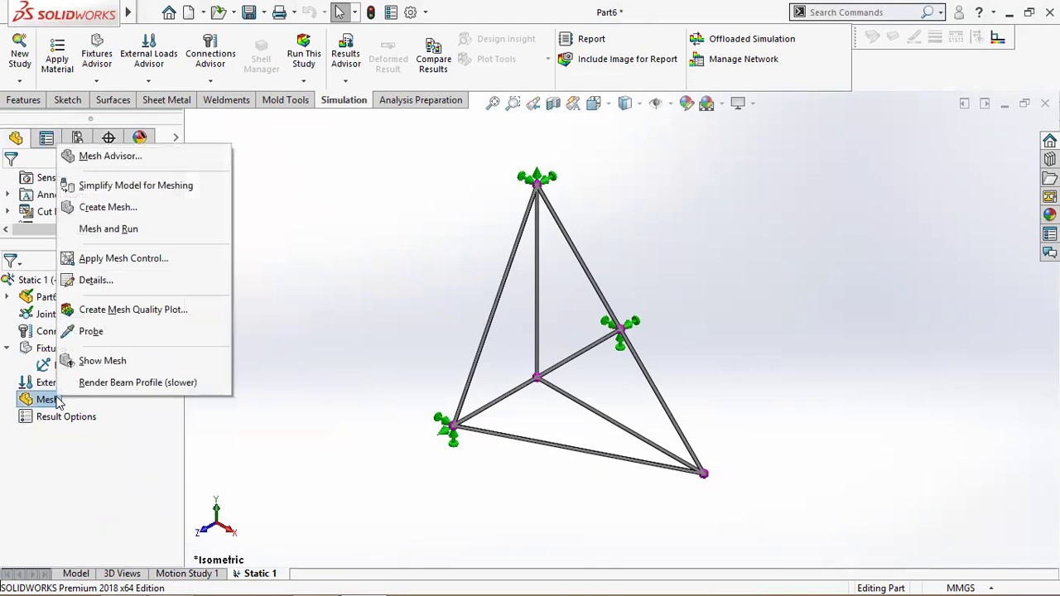
right_click(46, 383)
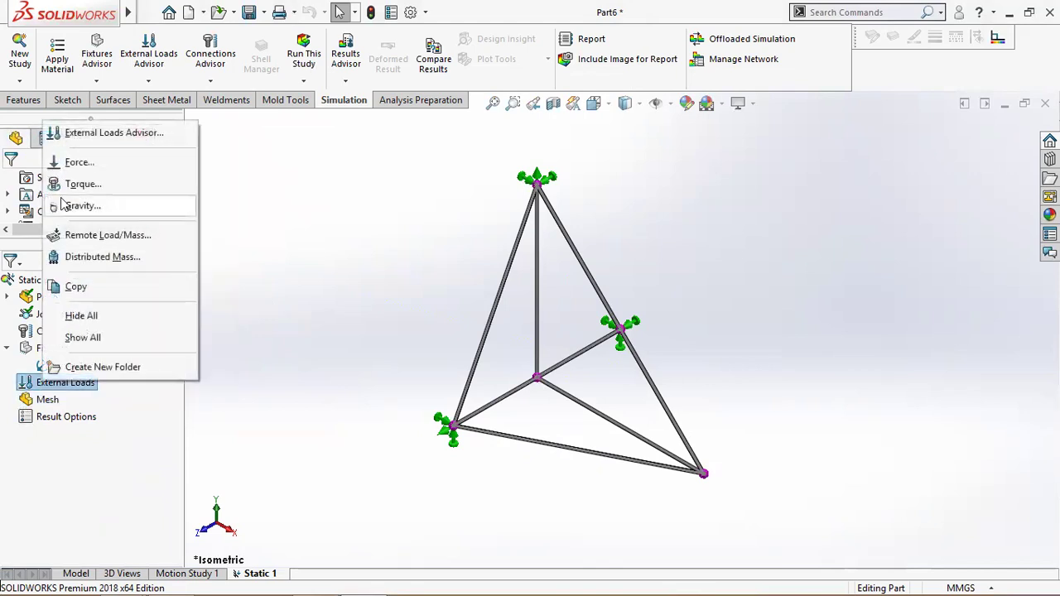
left_click(82, 161)
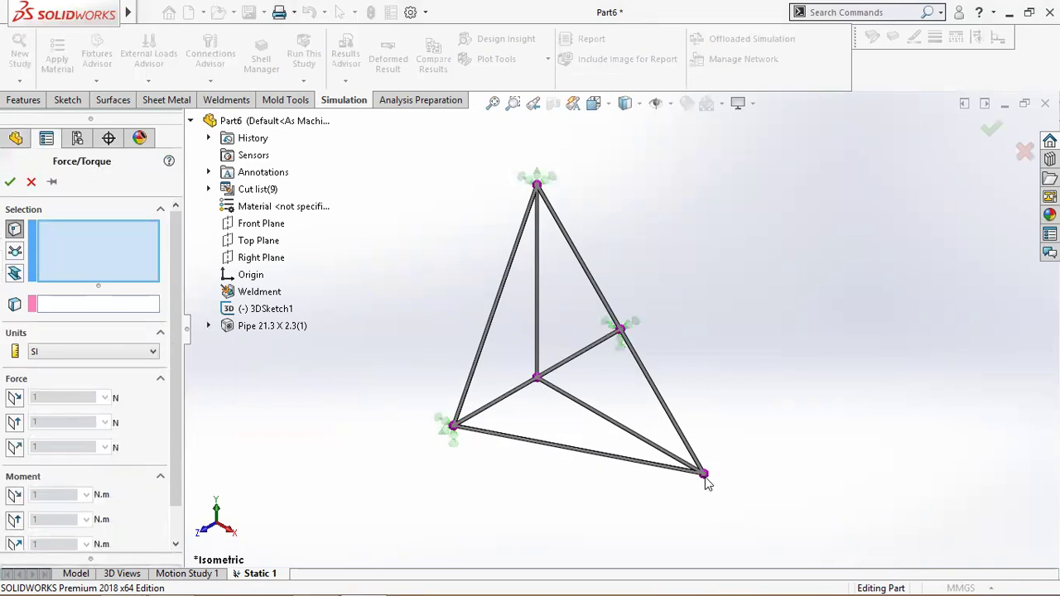
left_click(14, 251)
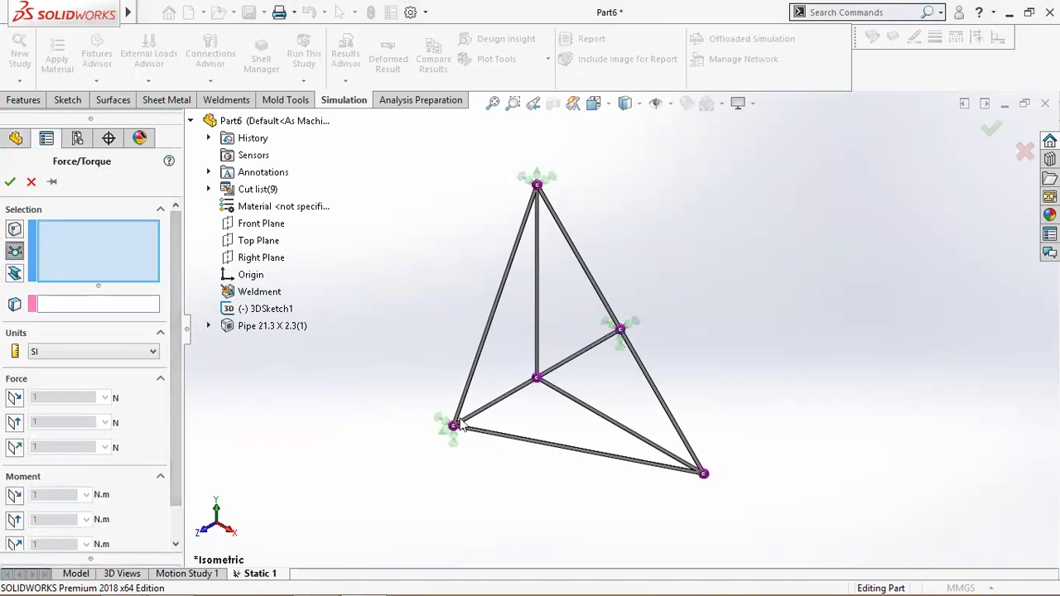
left_click(703, 474)
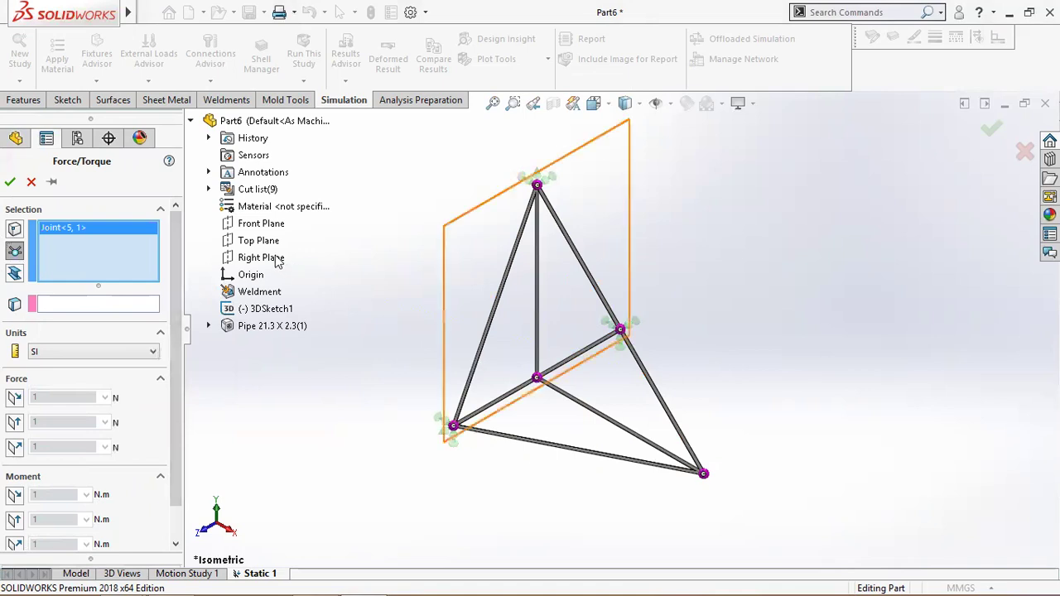
left_click(129, 305)
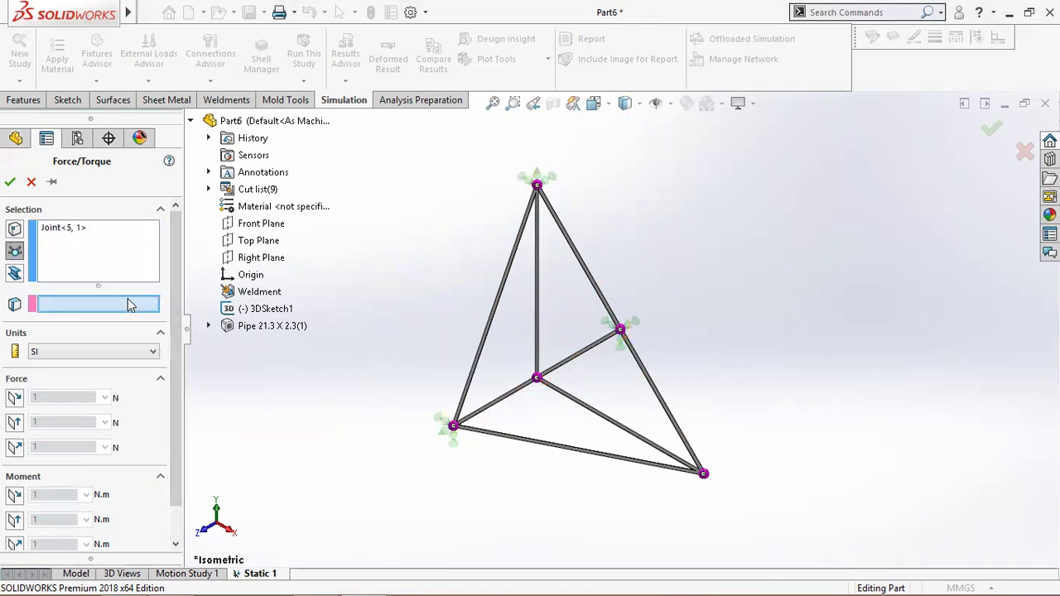
left_click(253, 242)
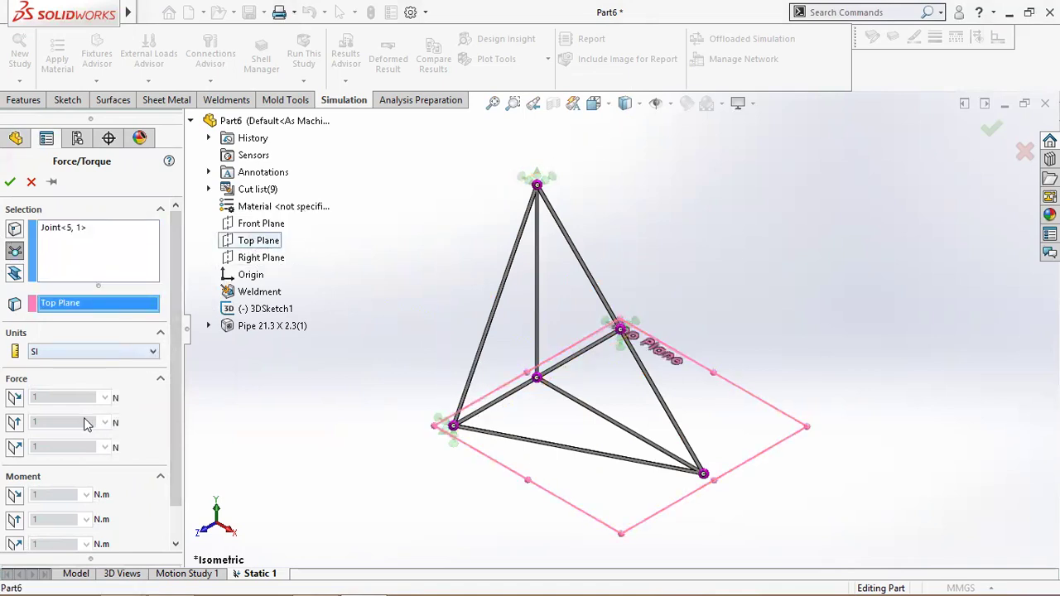
Set a reversed 25000 N force normal to the Top Plane plus 15000 N along it
left_click(17, 448)
left_click(34, 470)
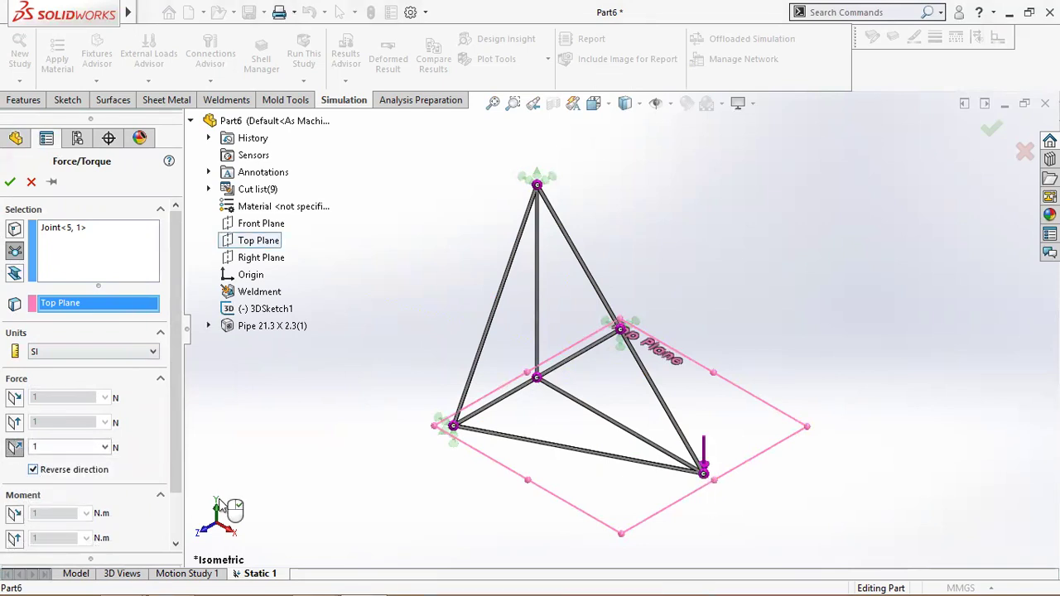
left_click(321, 579)
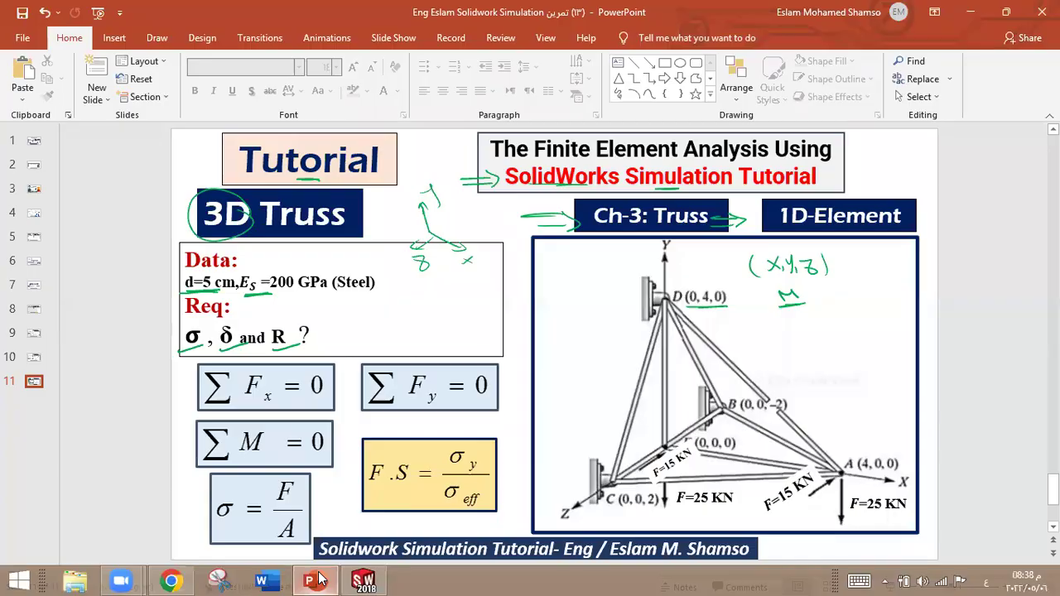
left_click(321, 579)
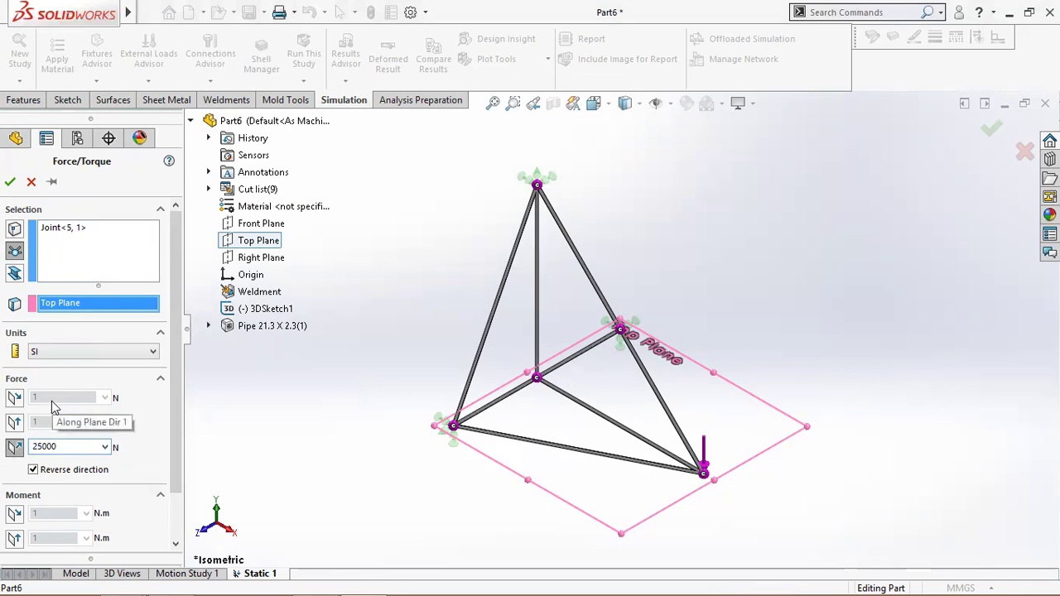
left_click(14, 423)
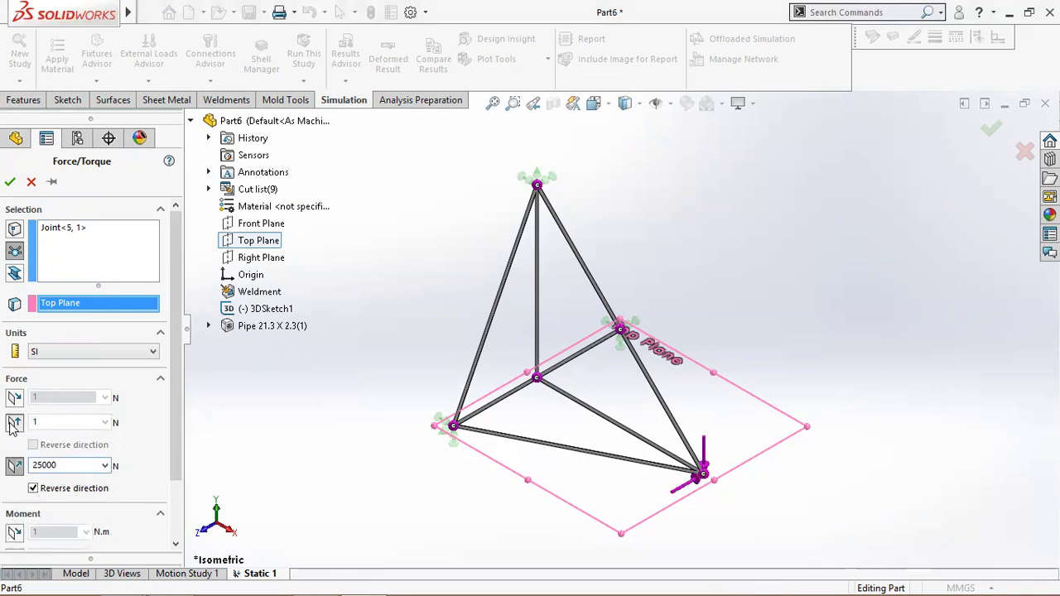
left_click(323, 580)
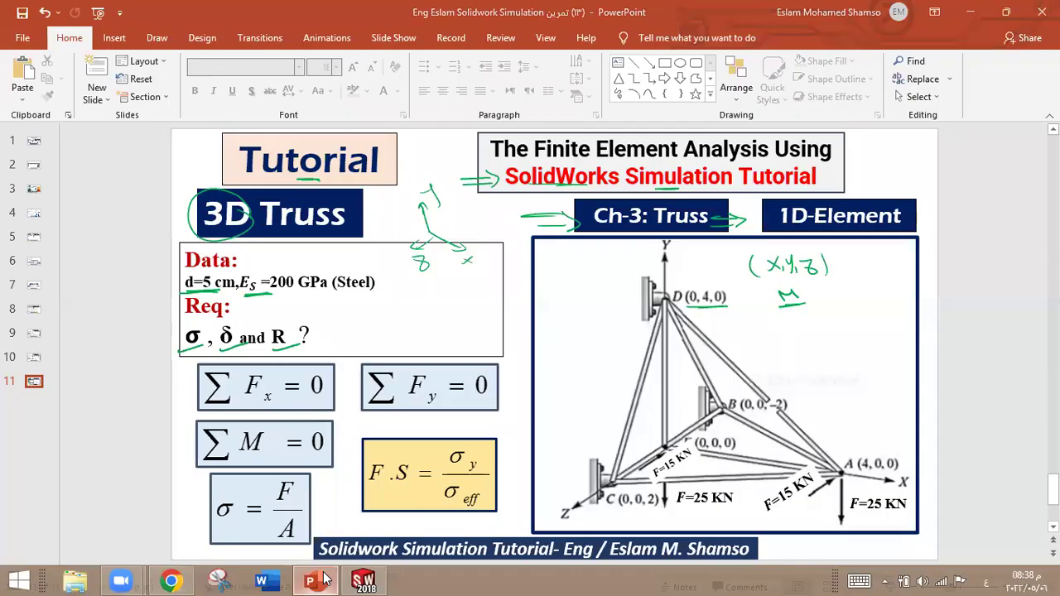
left_click(323, 579)
double_click(74, 421)
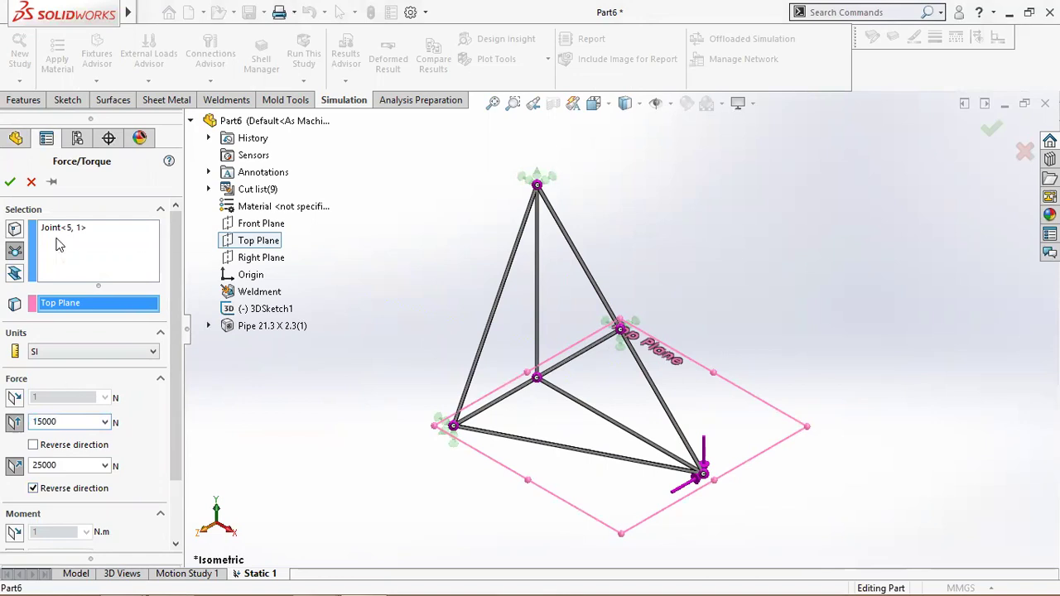
key("Return")
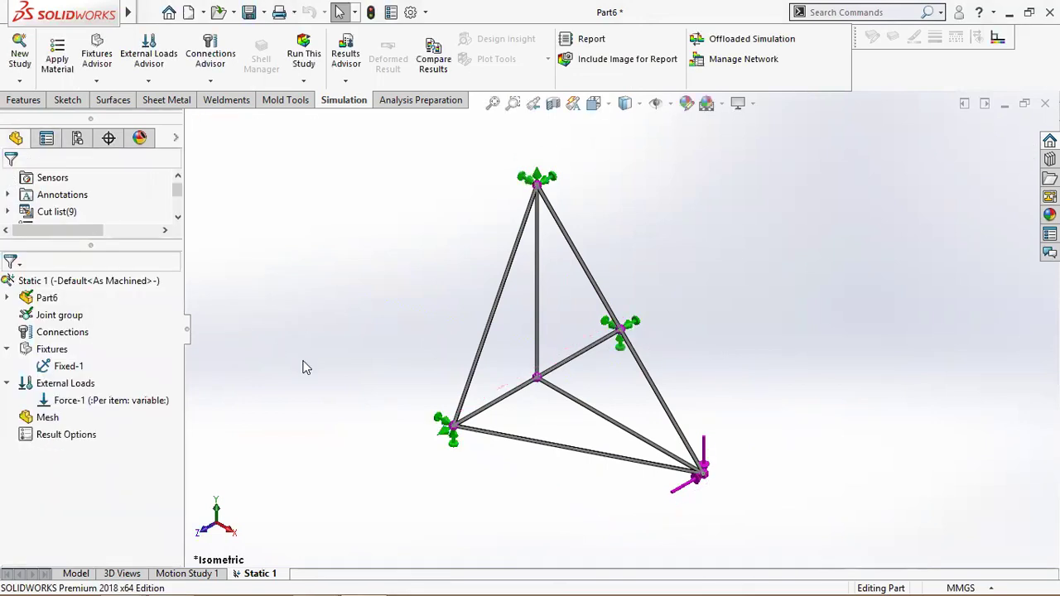
left_click(325, 580)
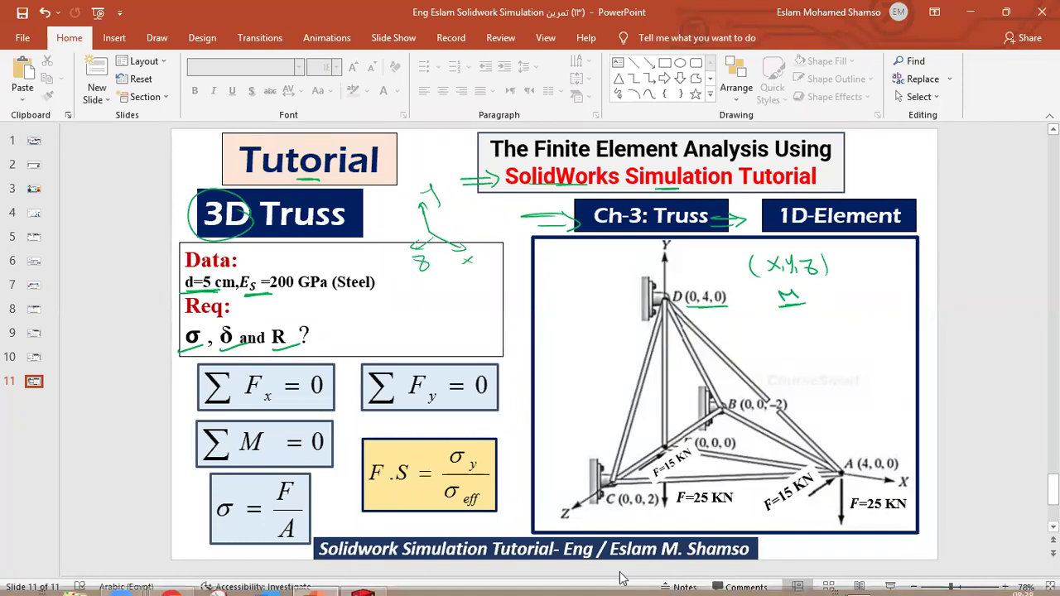
left_click(364, 580)
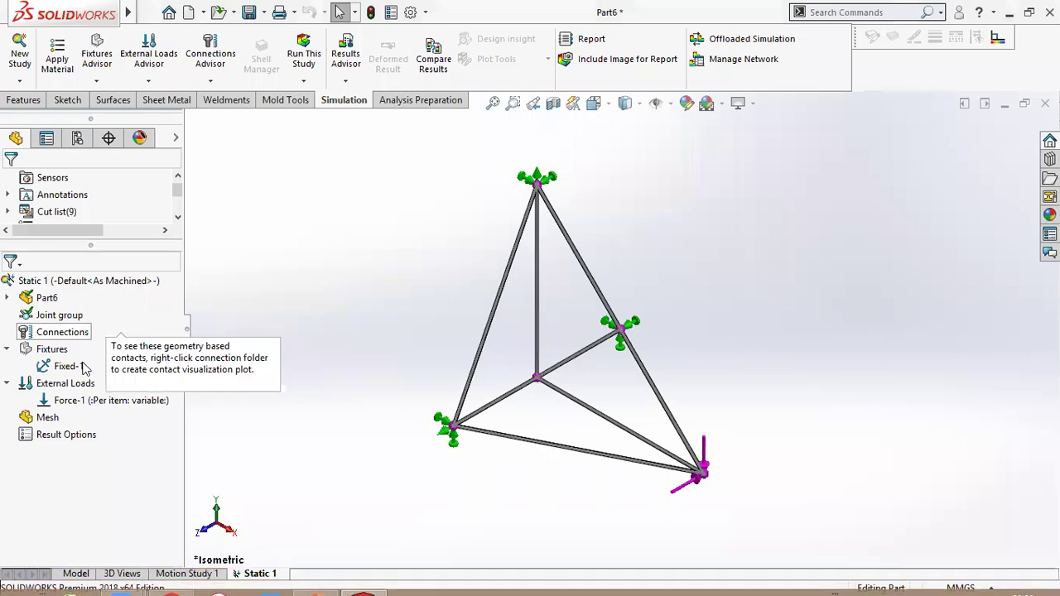
Add Force-2 on the next joint: 15000 N along the Top Plane and reversed 25000 N normal
right_click(62, 383)
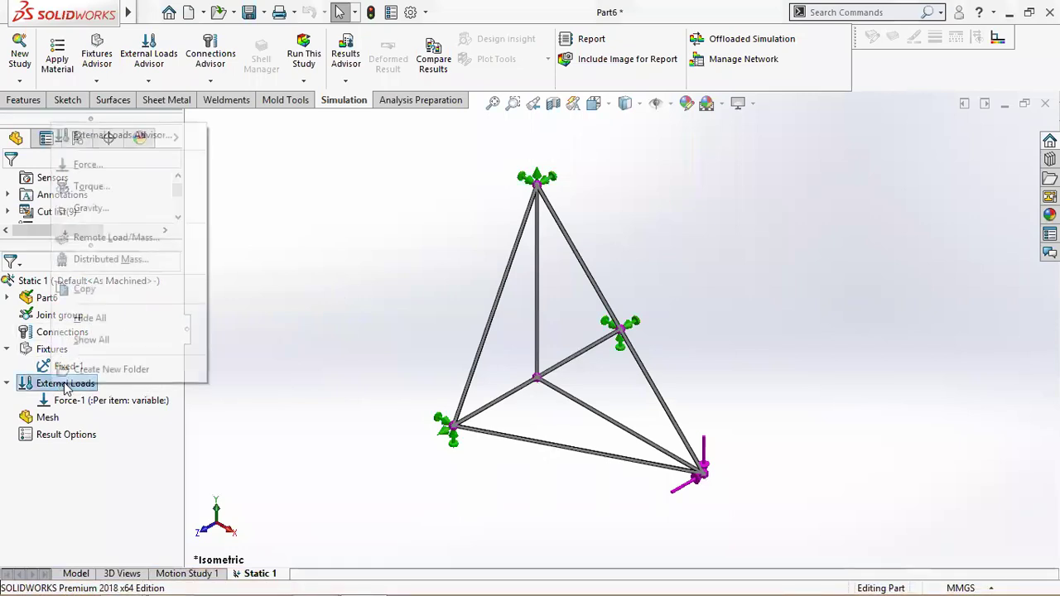
left_click(128, 164)
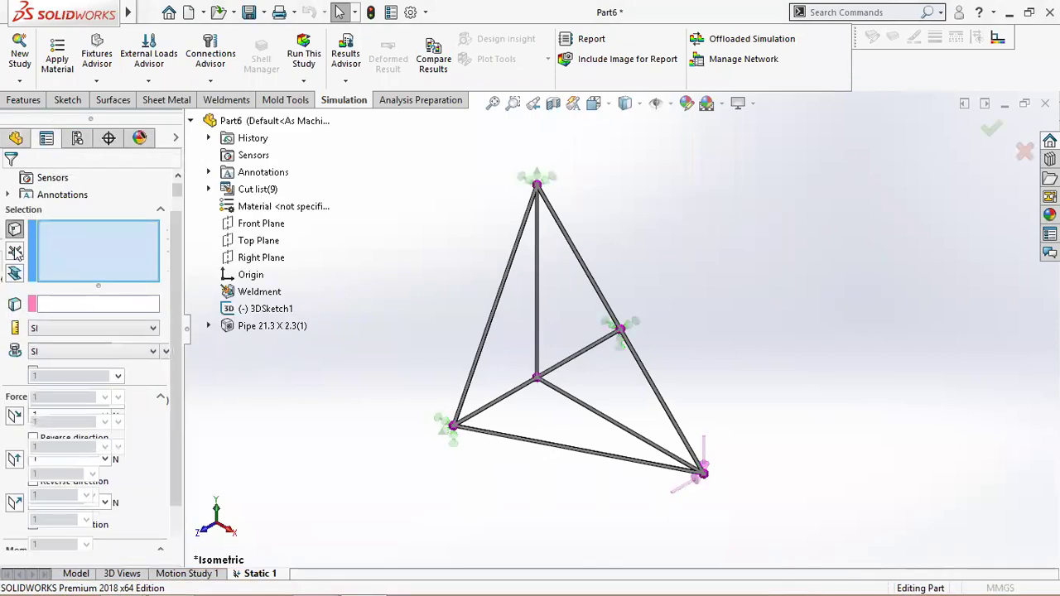
left_click(538, 379)
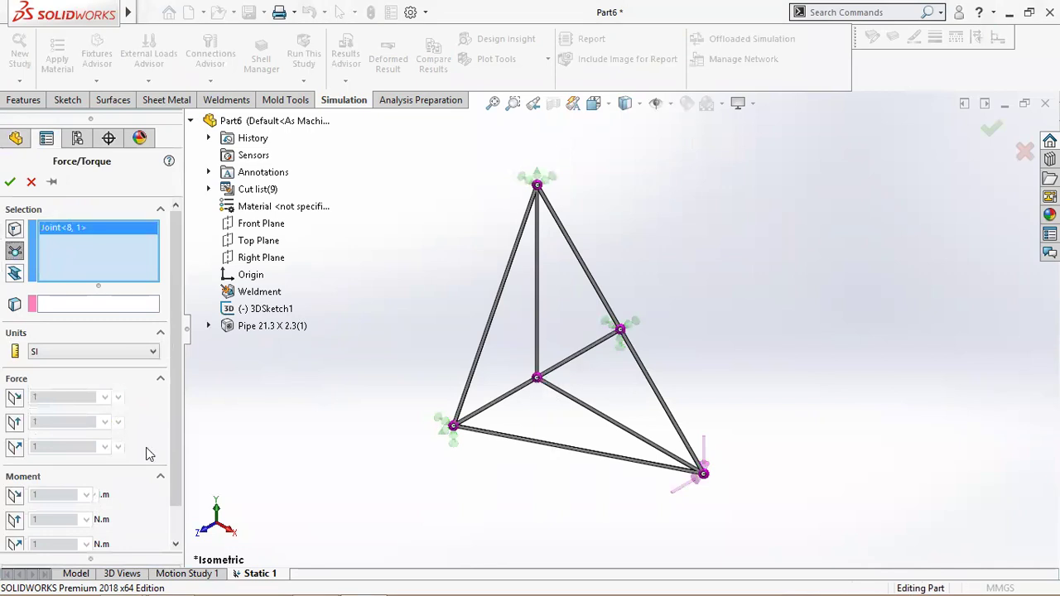
left_click(124, 305)
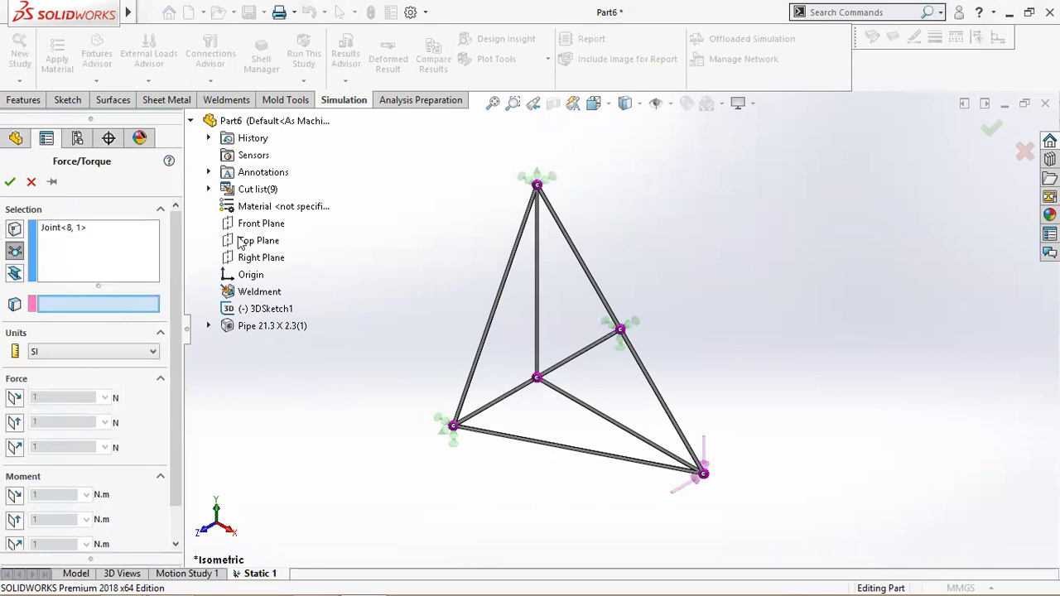
left_click(258, 240)
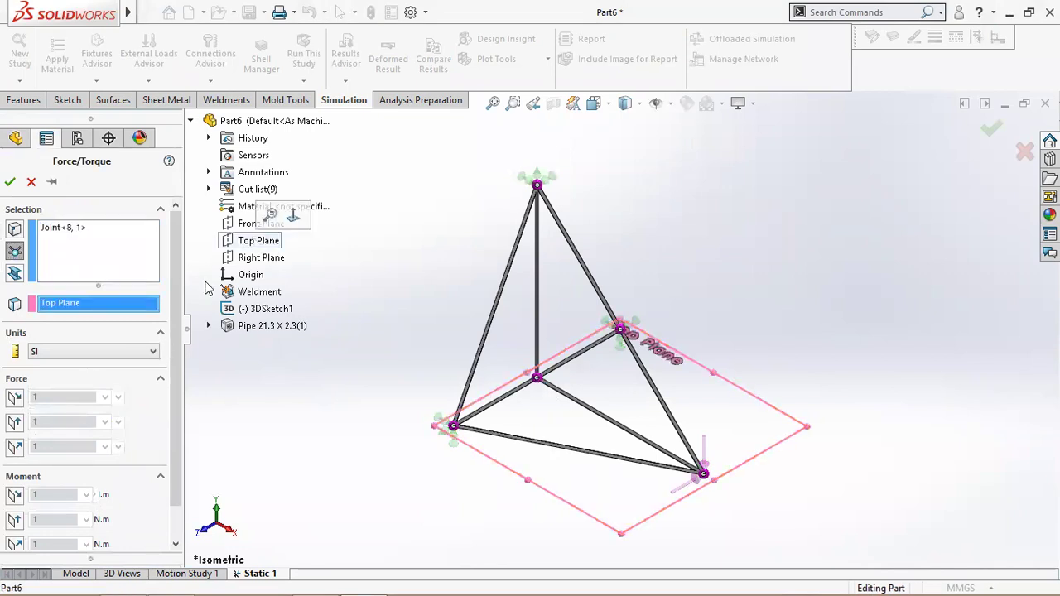
left_click(15, 447)
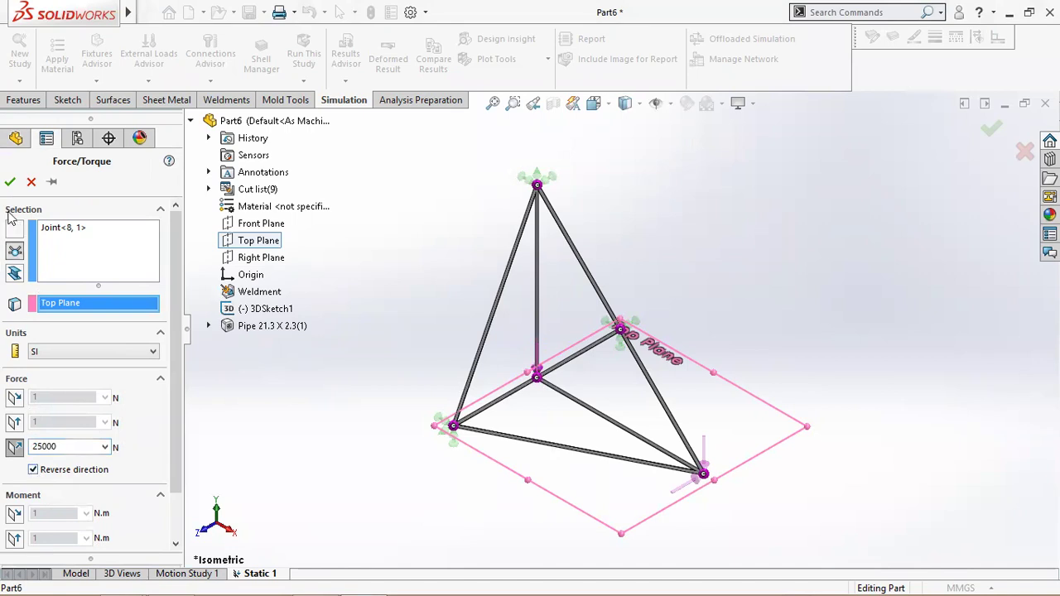
left_click(15, 422)
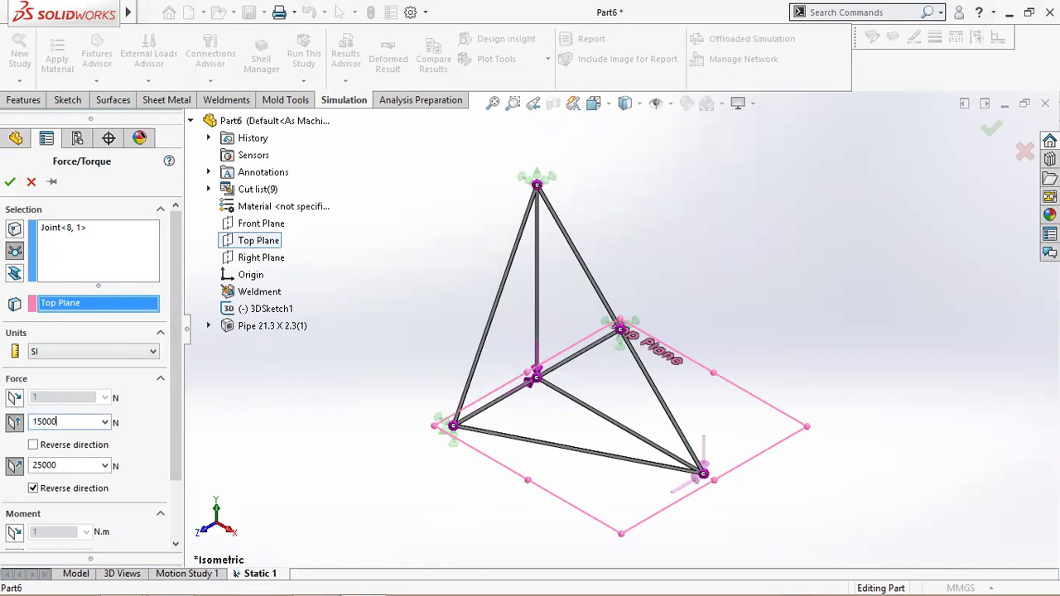
left_click(12, 183)
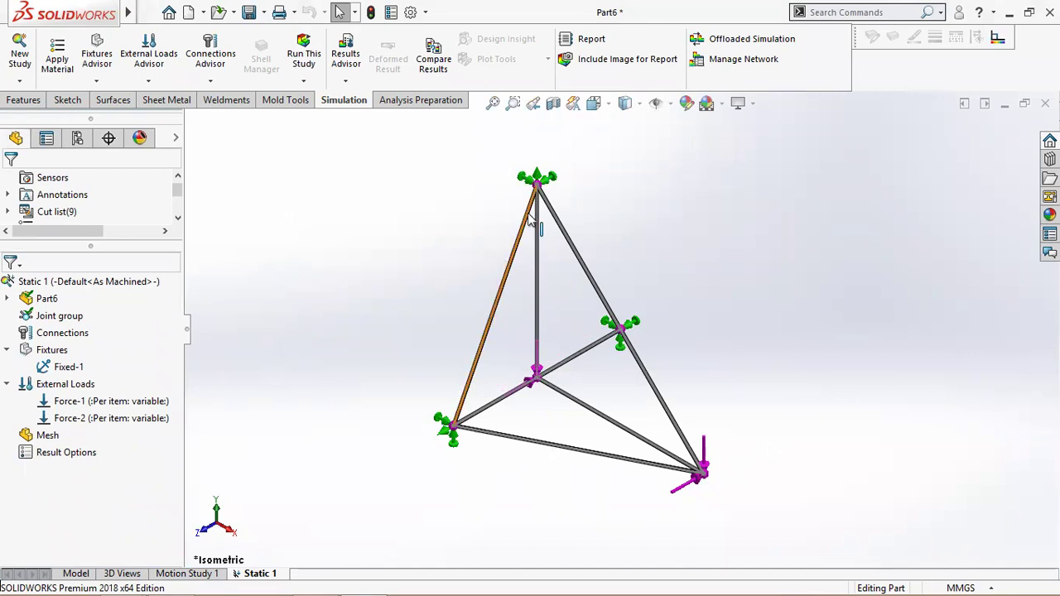
right_click(46, 434)
Create the truss mesh and run the study to get the Stress1 and Displacement1 plots
left_click(99, 241)
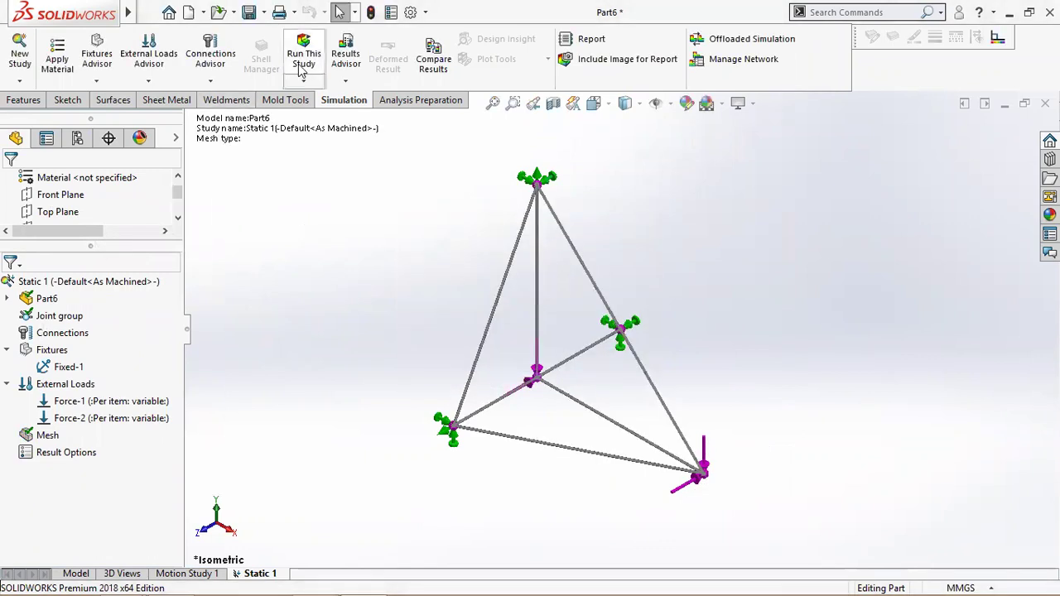
left_click(303, 68)
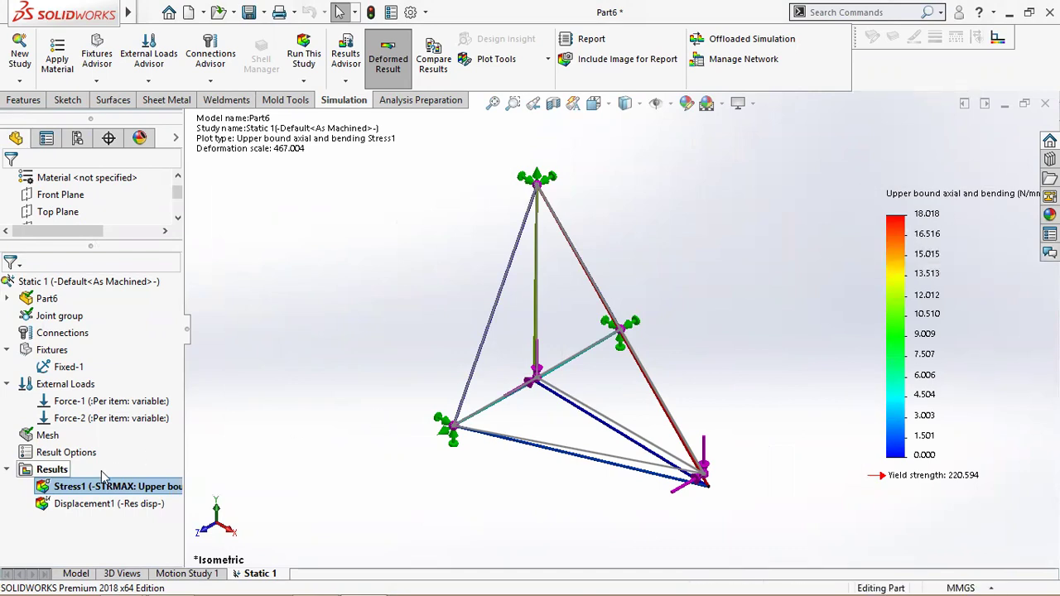
Show the Displacement1 plot and play its animation
double_click(80, 508)
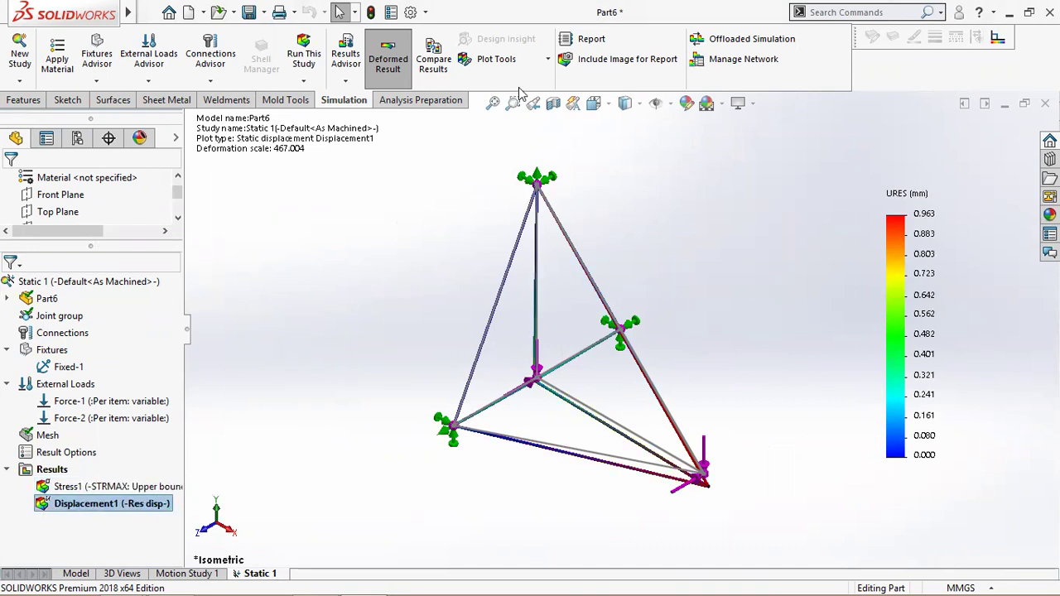
left_click(495, 62)
left_click(504, 115)
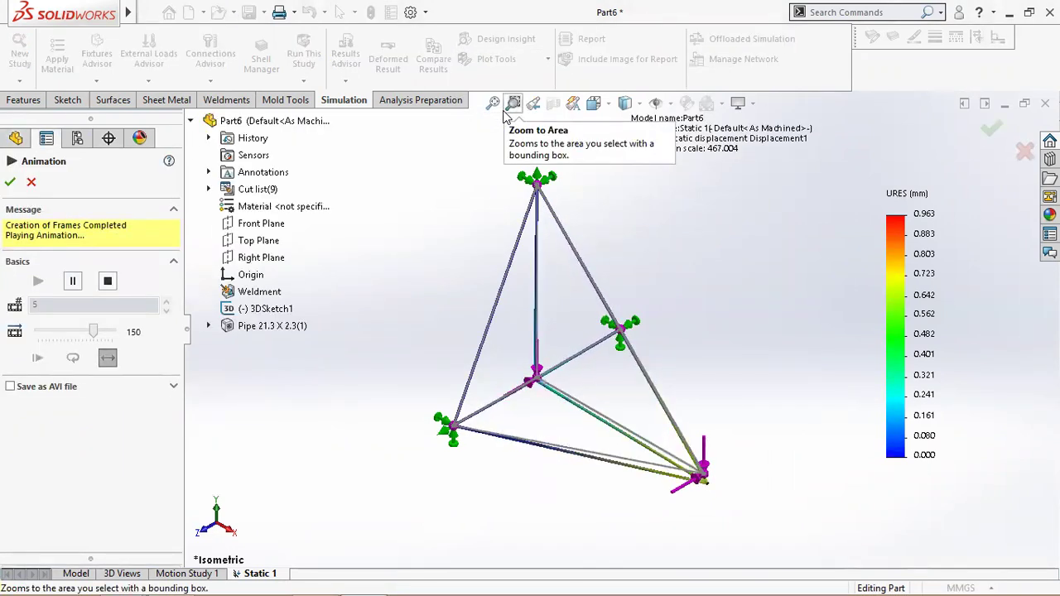
left_click(31, 182)
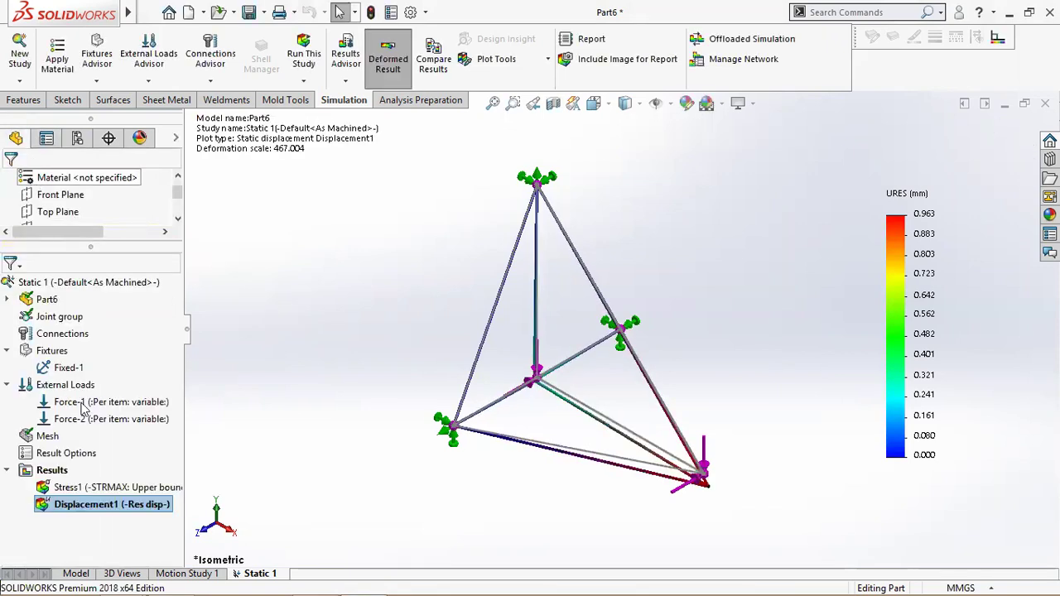
Add a Factor of Safety plot (minimum FOS 12) and start the Result Force listing
right_click(55, 471)
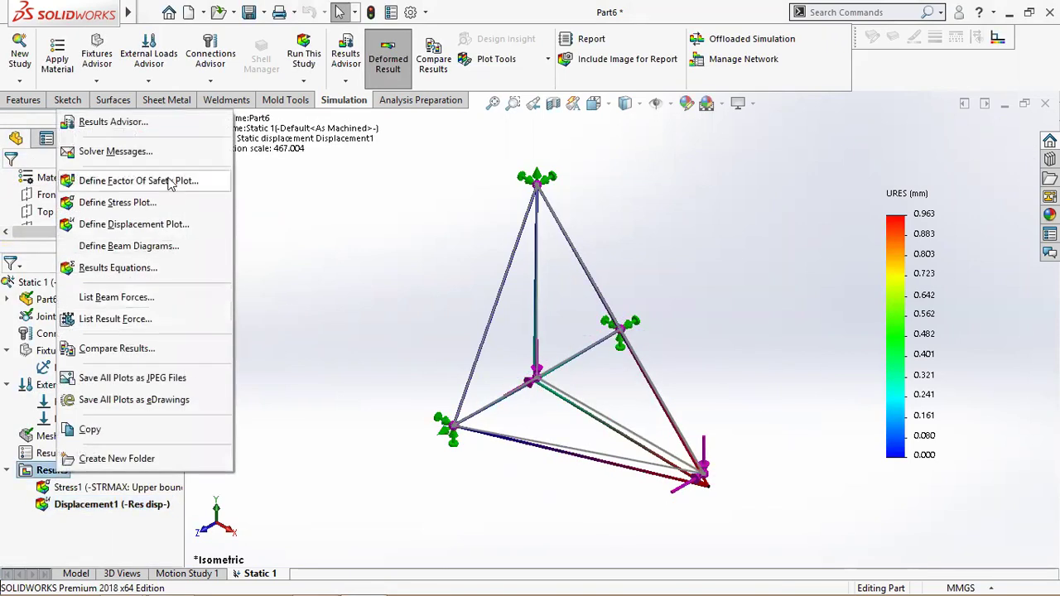
key("Escape")
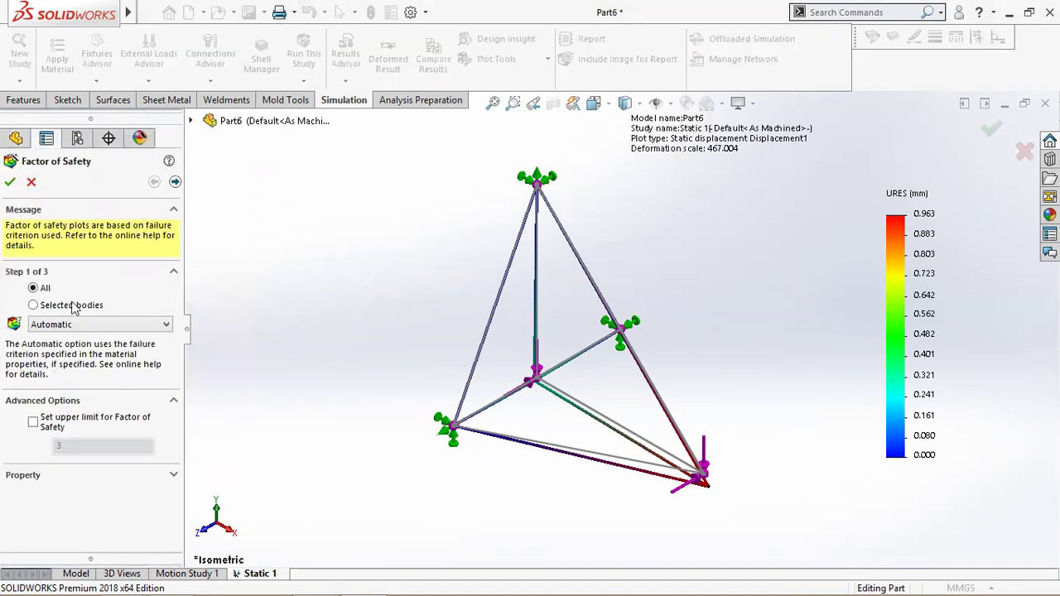
left_click(10, 182)
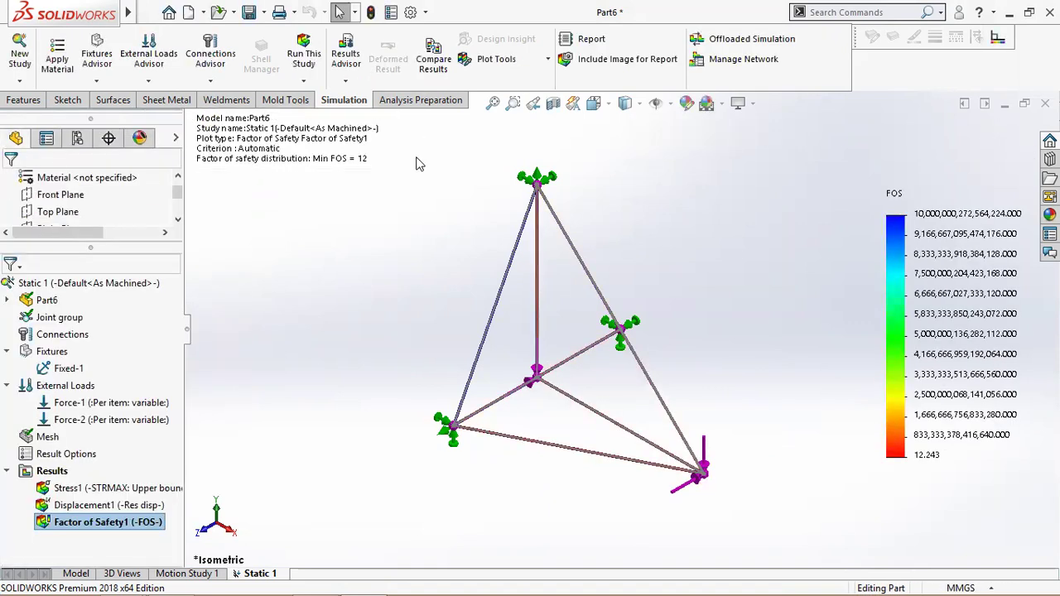
right_click(51, 470)
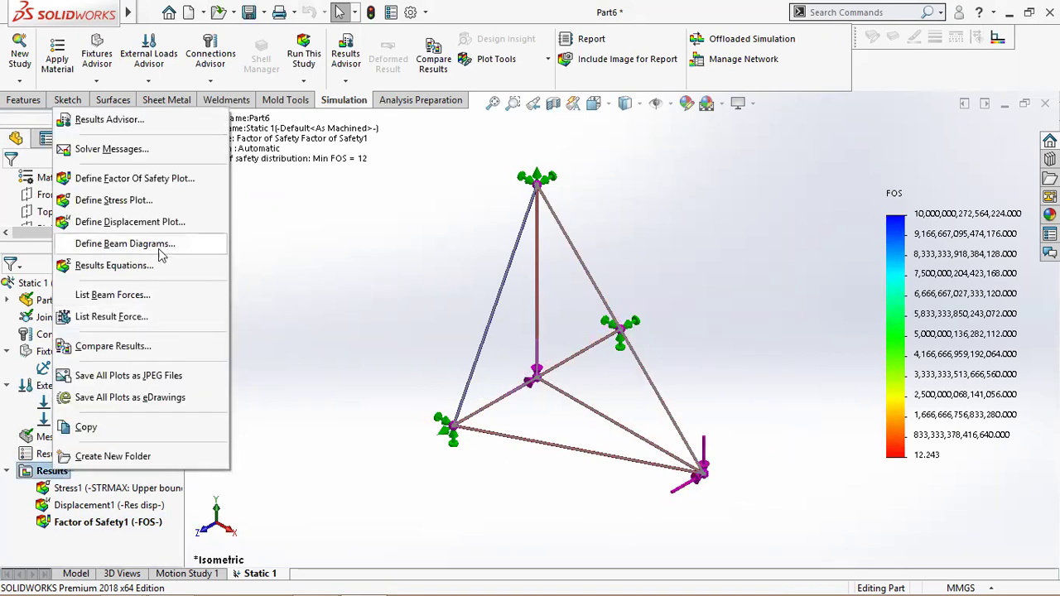
left_click(499, 409)
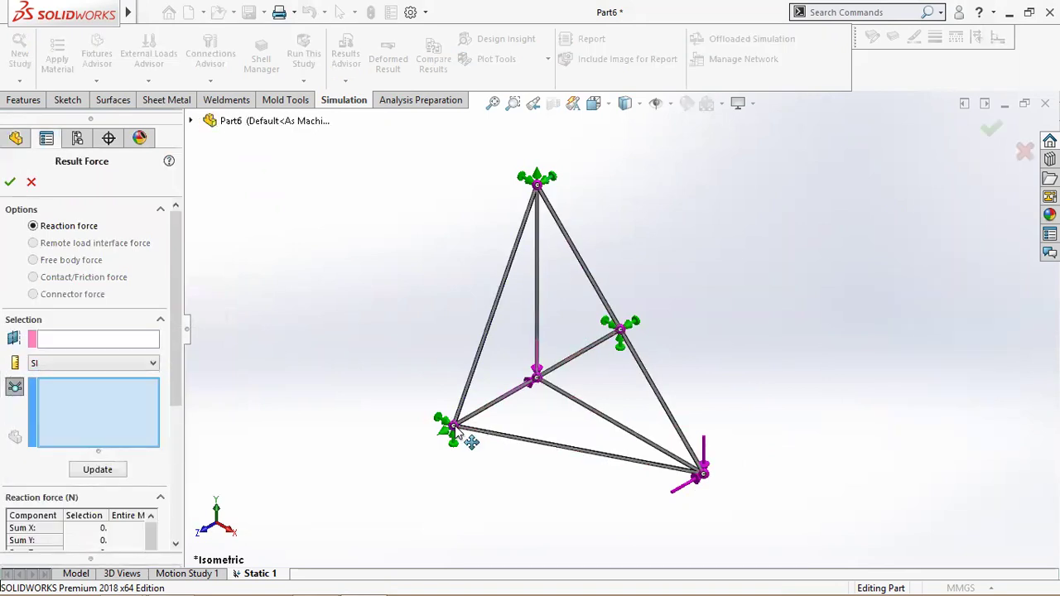
List reaction forces at the three fixed joints (Y total 50000 N), arrange the callouts, and close
left_click(454, 427)
left_click(112, 471)
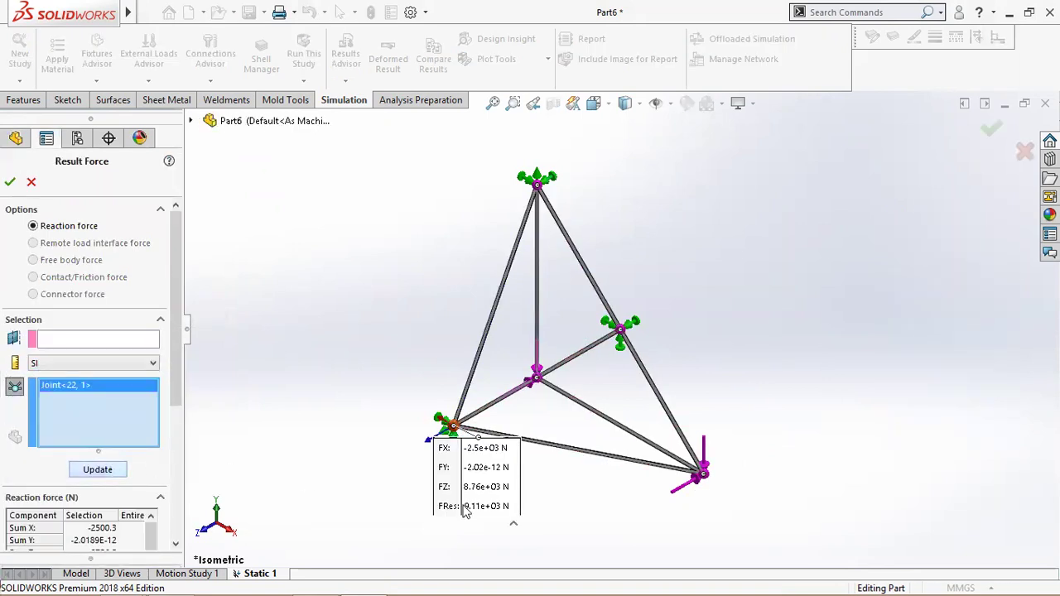
left_click_drag(476, 505, 205, 394)
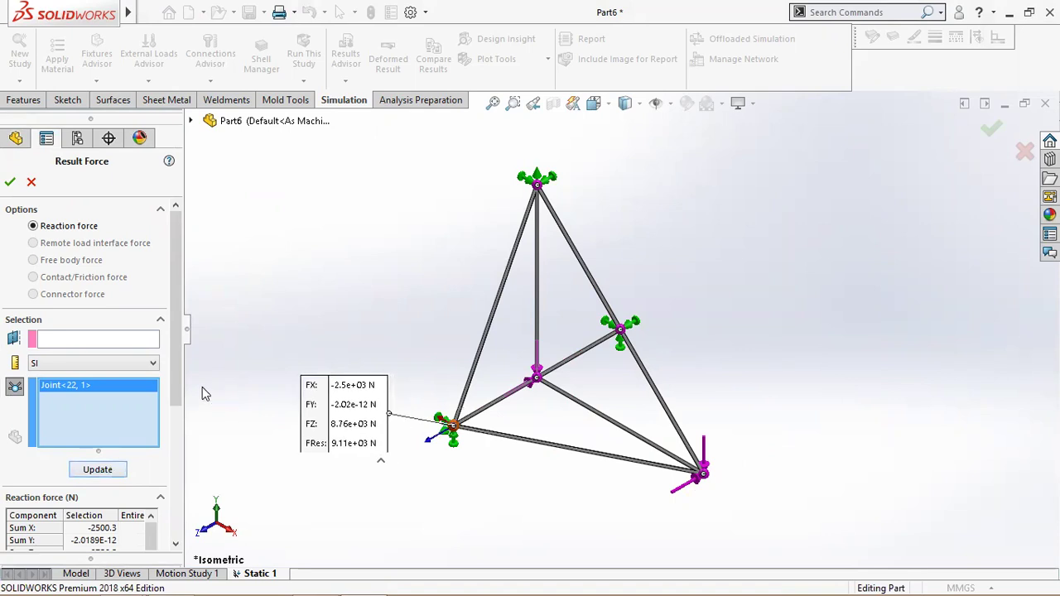
left_click(625, 332)
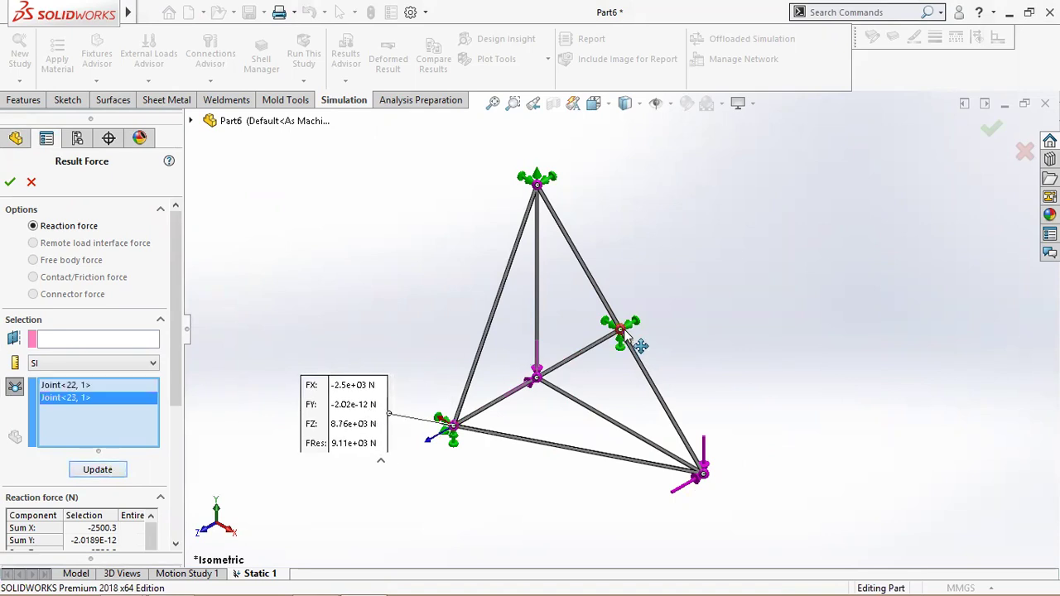
left_click(91, 469)
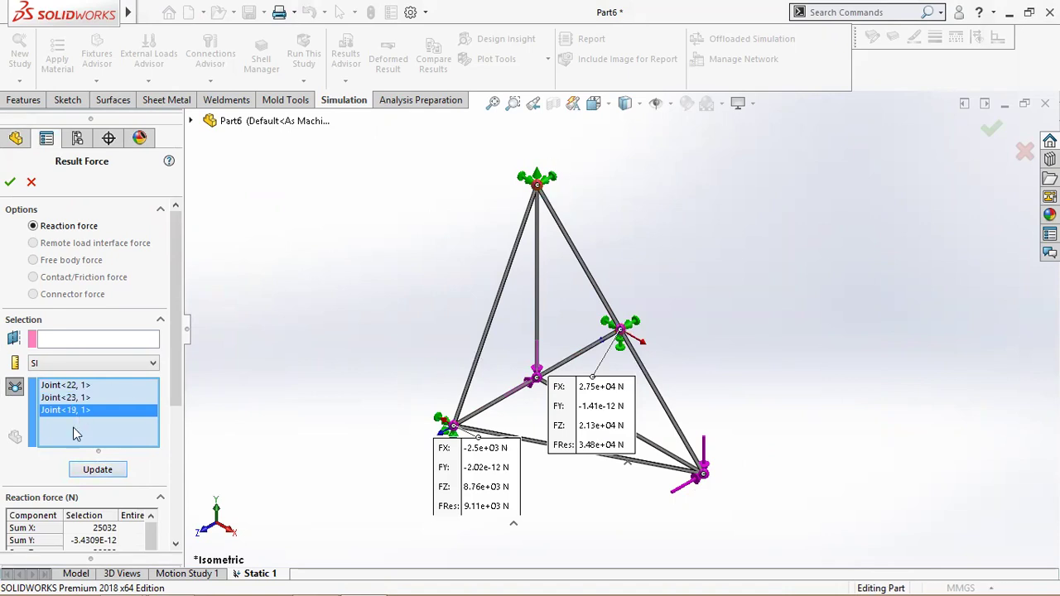
left_click(97, 470)
left_click_drag(535, 232, 389, 170)
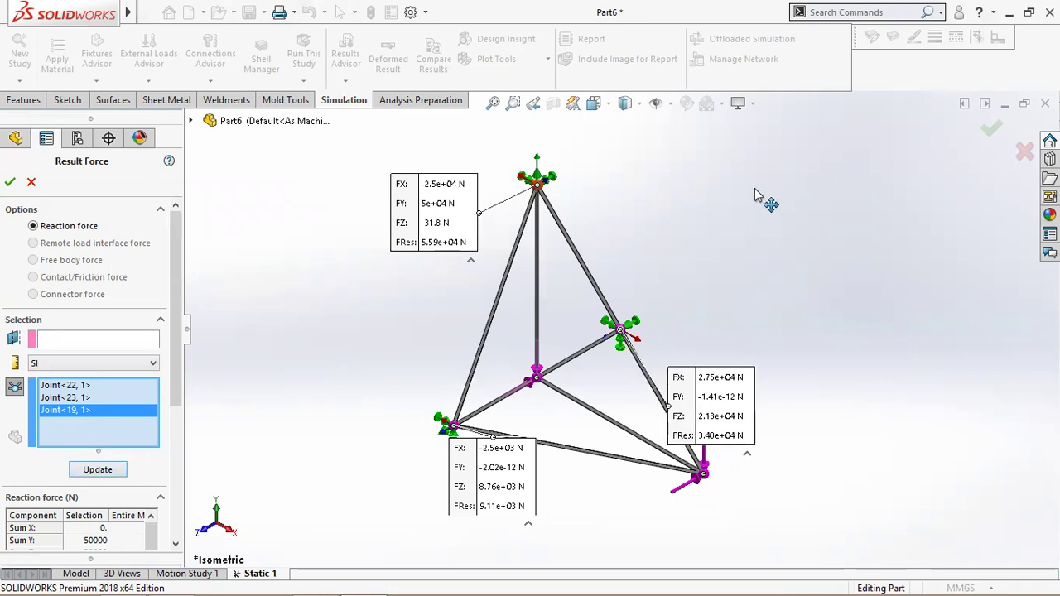
left_click_drag(701, 437, 728, 174)
left_click_drag(480, 479, 258, 399)
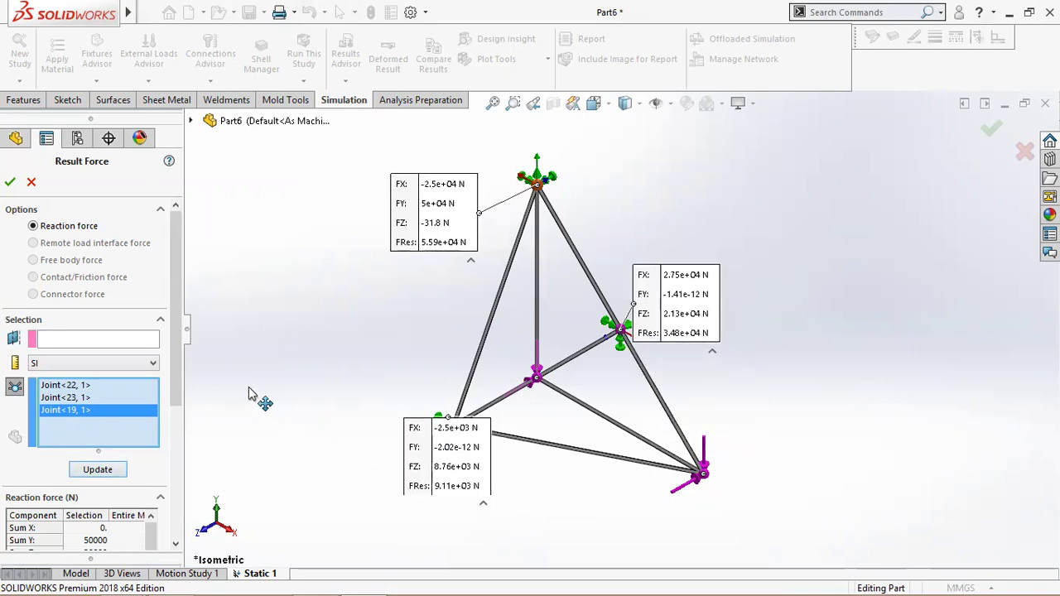
left_click_drag(175, 348, 165, 336)
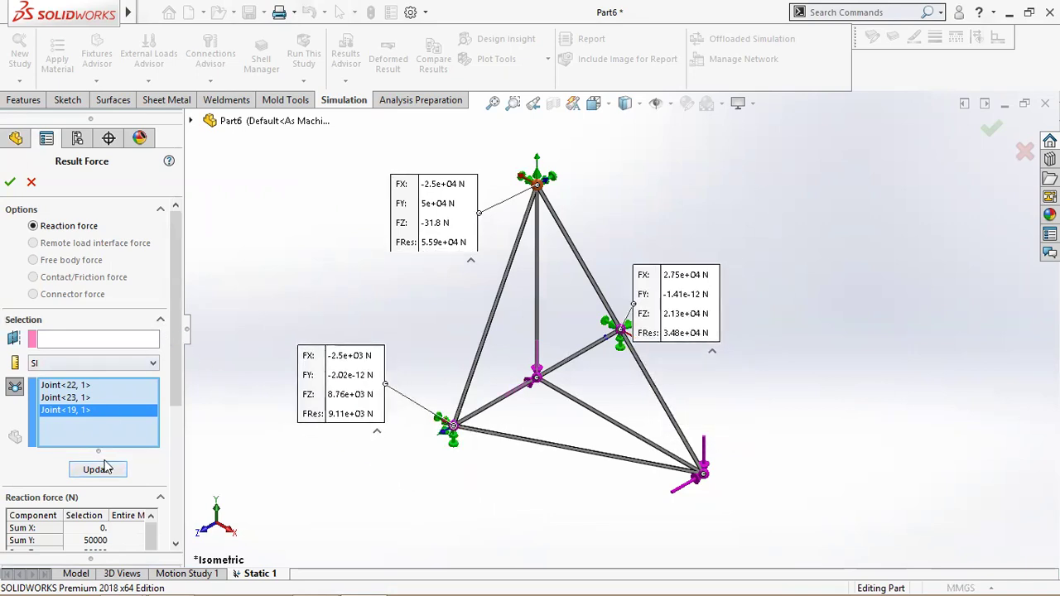
left_click(10, 181)
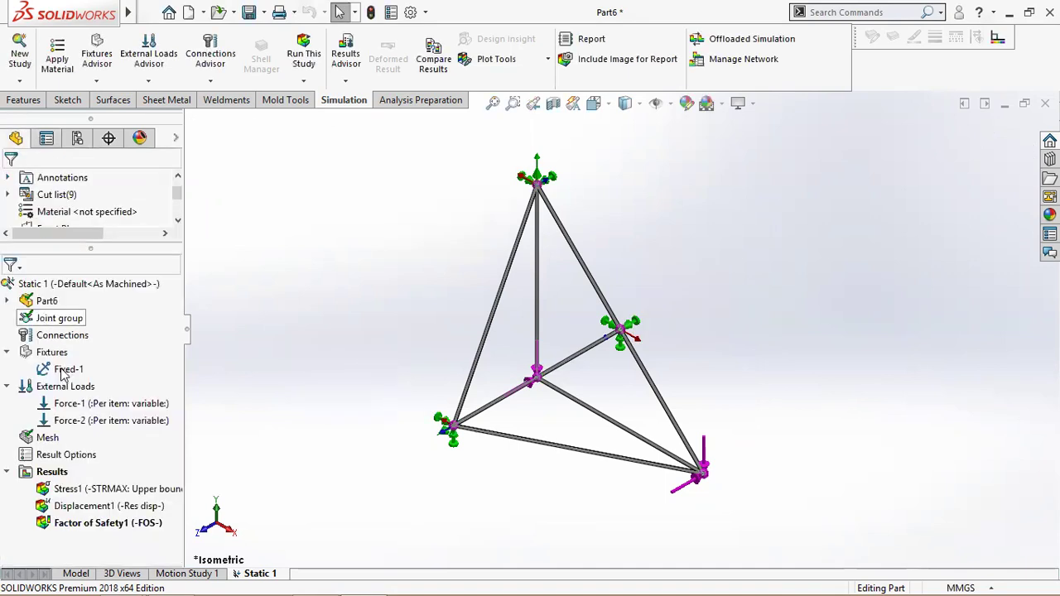
List the beam axial forces (e.g. 35378 N, 7506.6 N, 30782 N), then redisplay the Stress1 plot
right_click(55, 474)
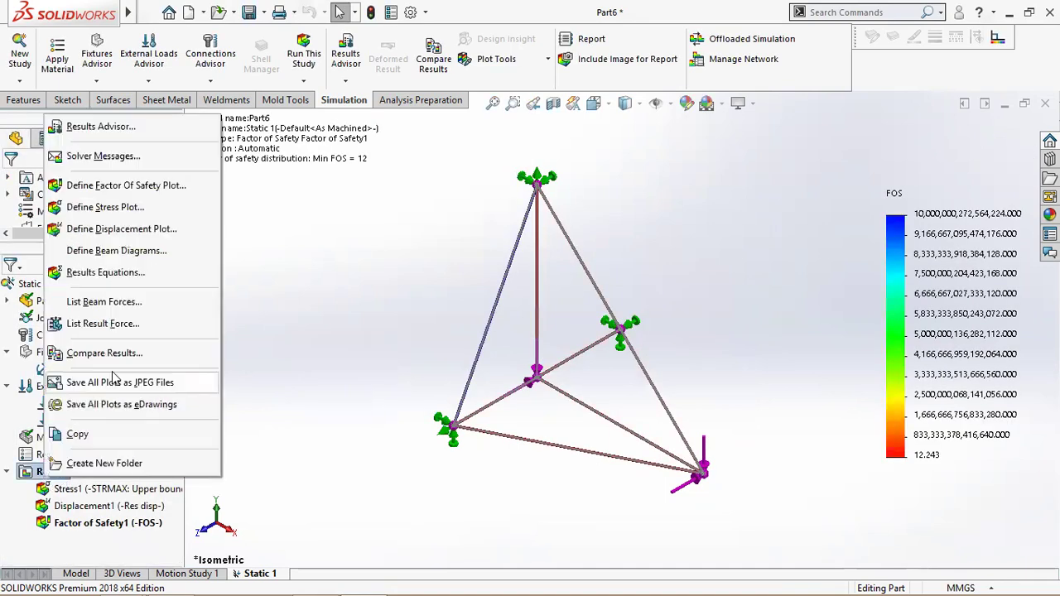
left_click(92, 303)
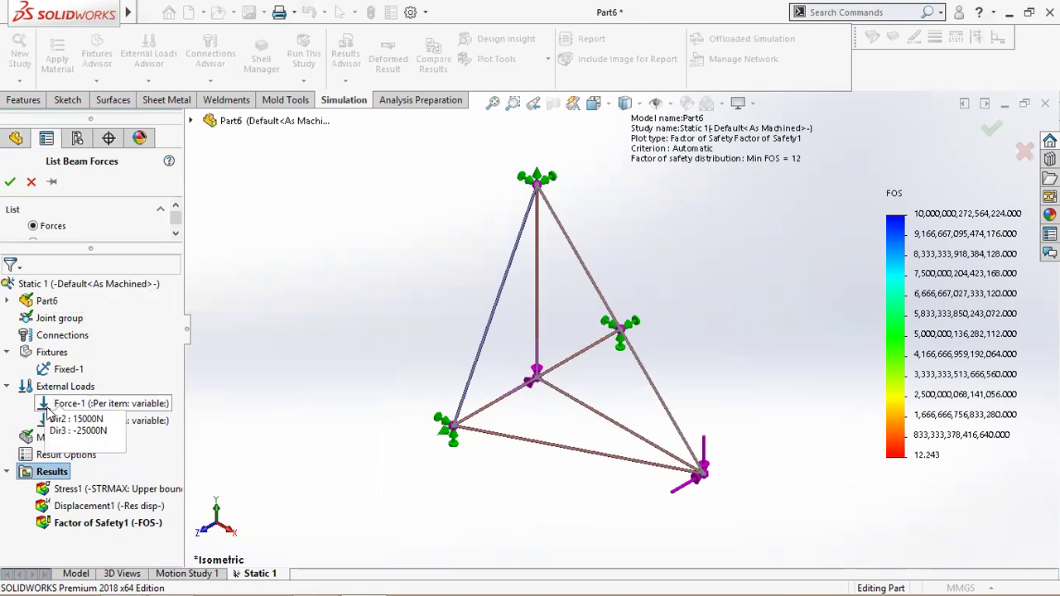
left_click(10, 183)
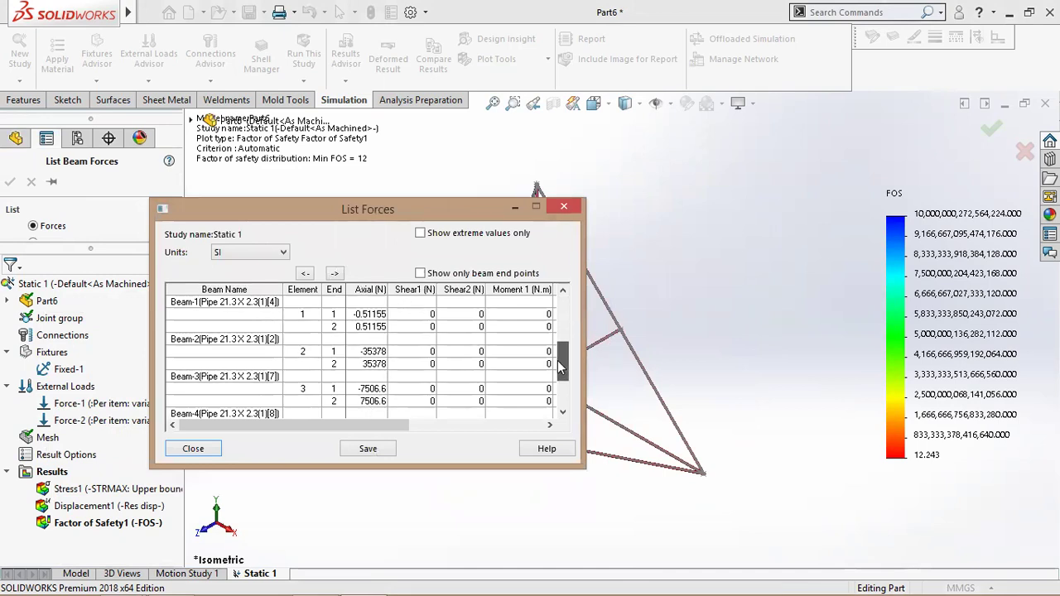
scroll(553, 387, "down", 1)
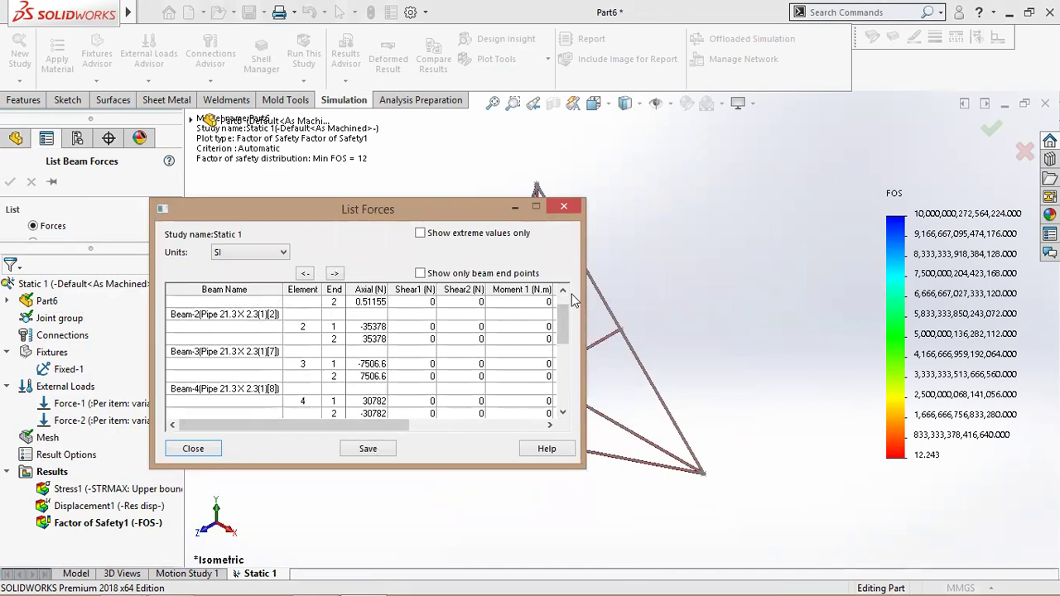
left_click(563, 207)
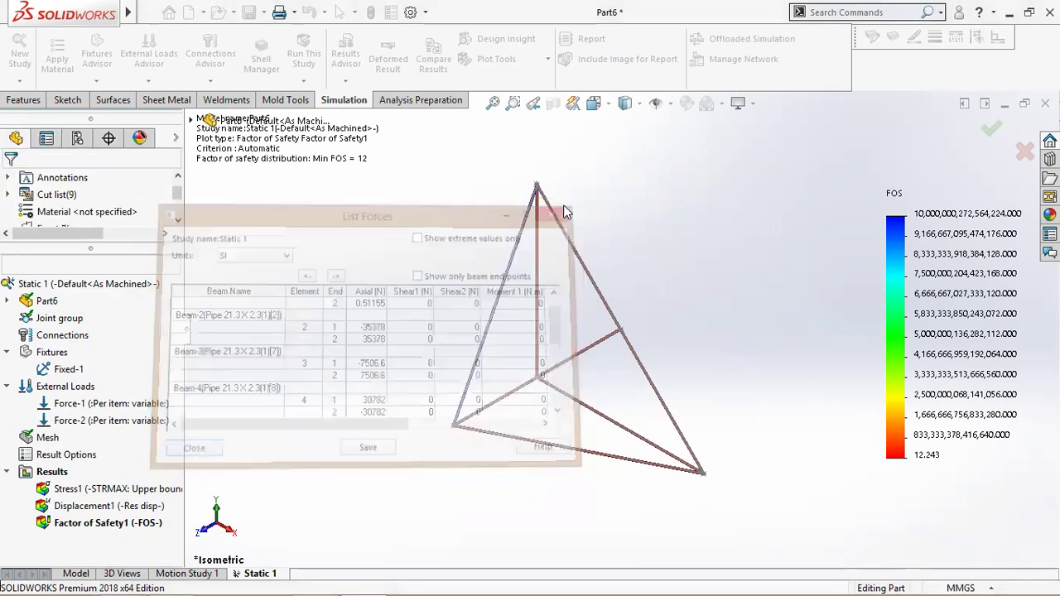
double_click(101, 489)
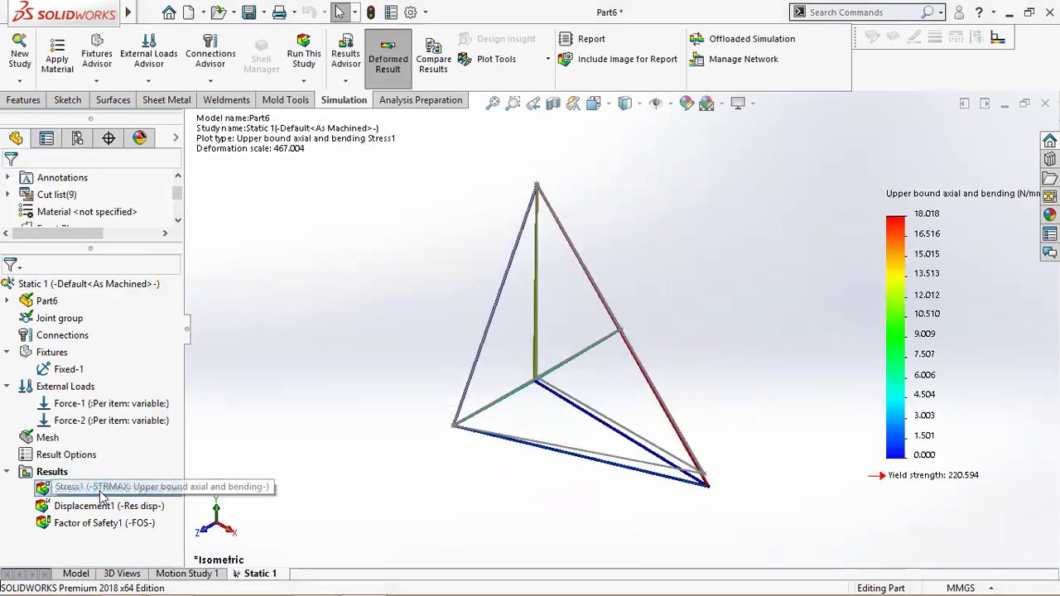